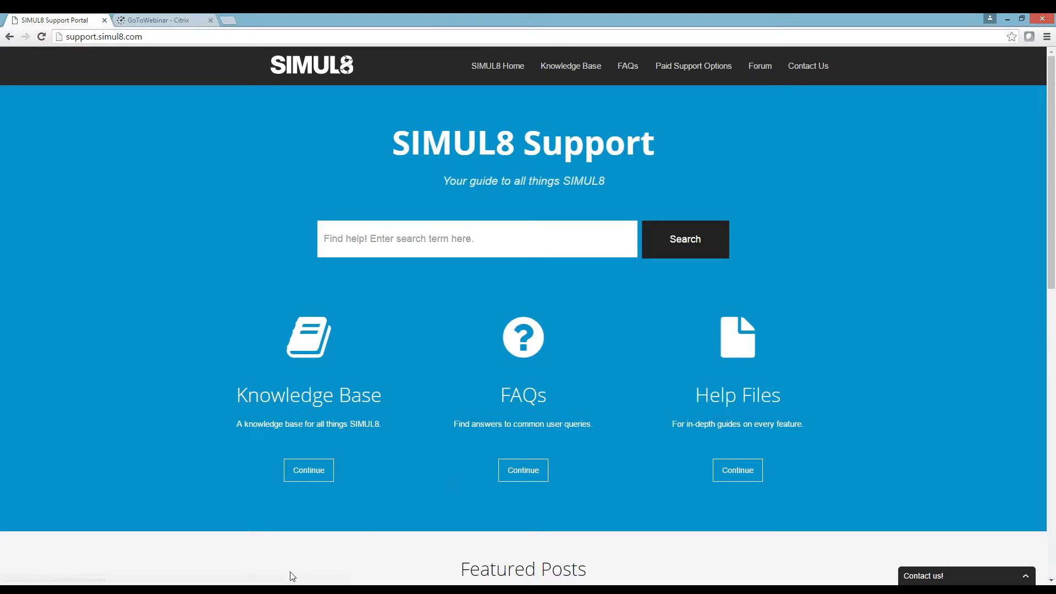
# - Switch to the PowerPoint deck and advance to the Getting Started slide about building the first simulation
pyautogui.click(276, 583)
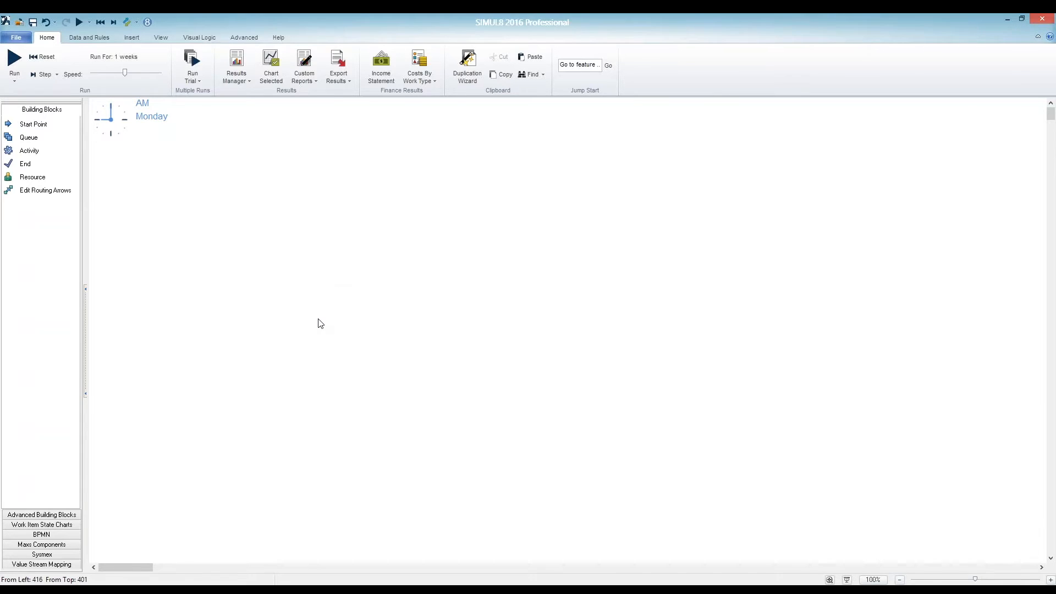
pyautogui.click(281, 586)
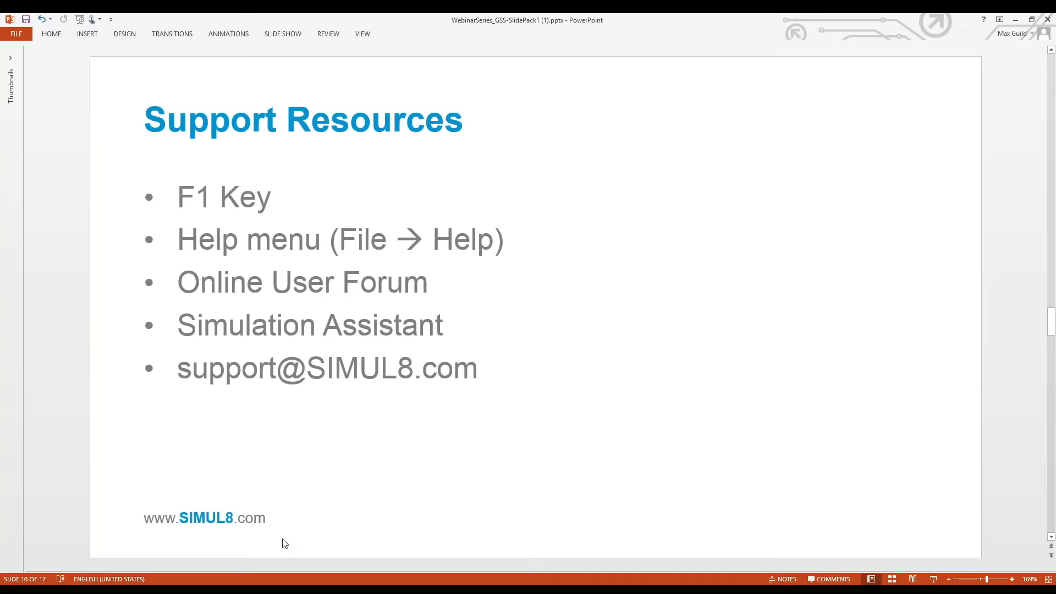
pyautogui.moveTo(282, 586)
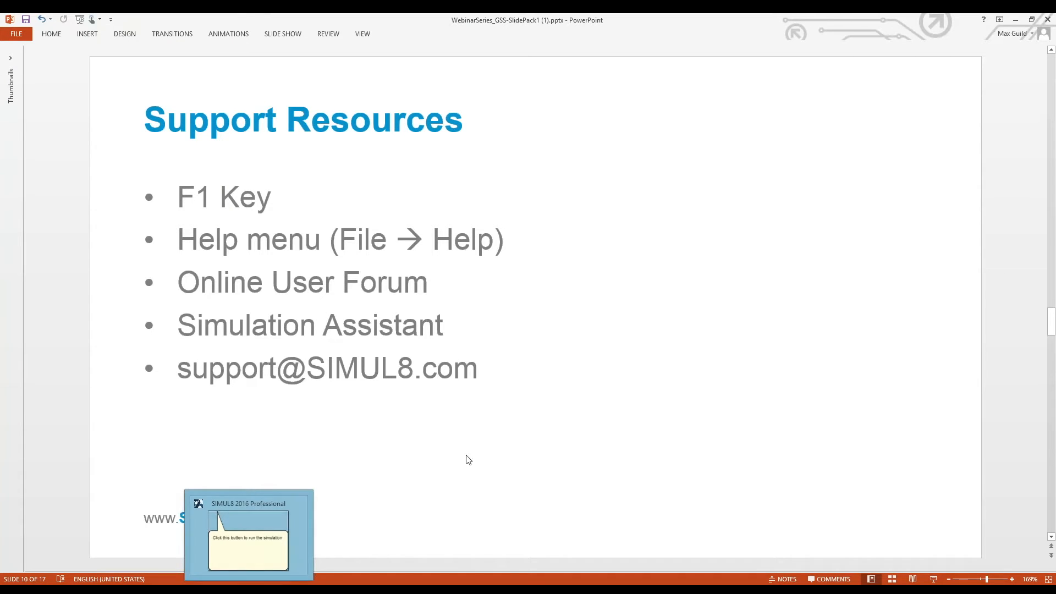
pyautogui.scroll(-1, 560, 450)
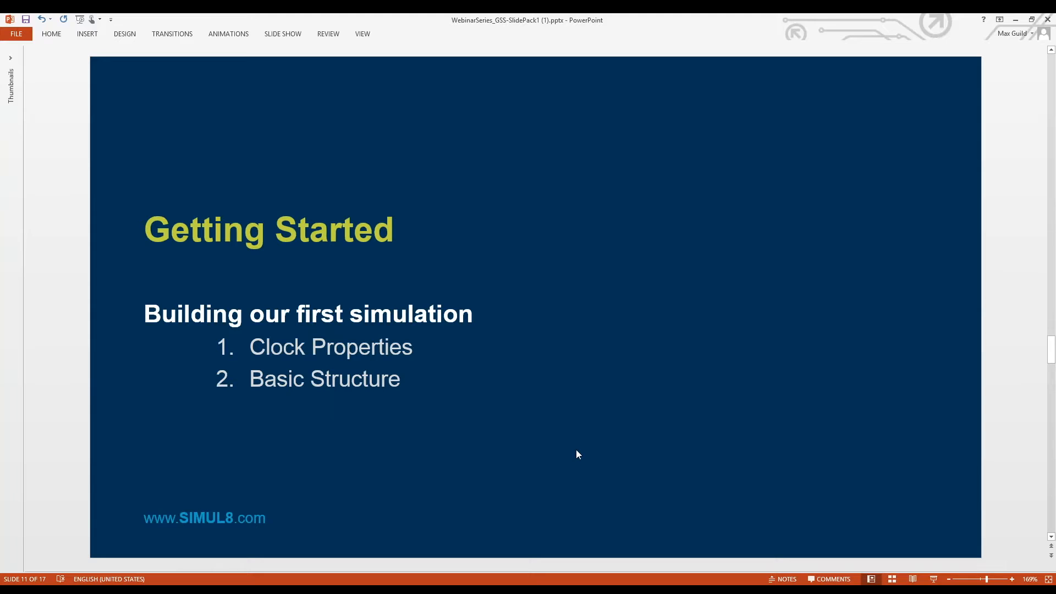
# - Switch to SIMUL8 and look through its data and rules, insert, view, Visual Logic and advanced command sets, finishing on the home commands
pyautogui.click(285, 591)
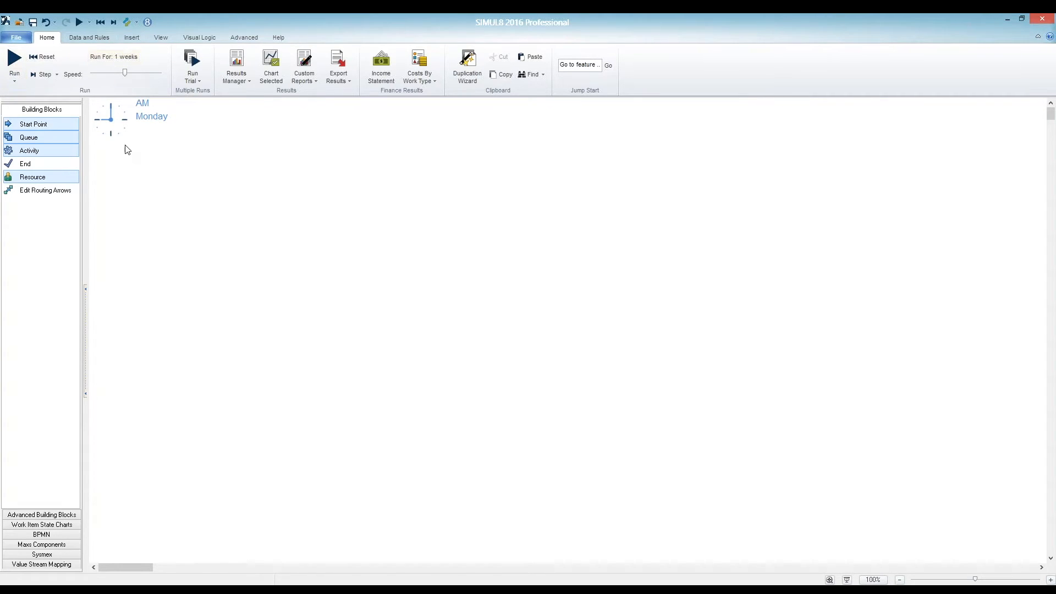
pyautogui.click(92, 38)
pyautogui.click(131, 38)
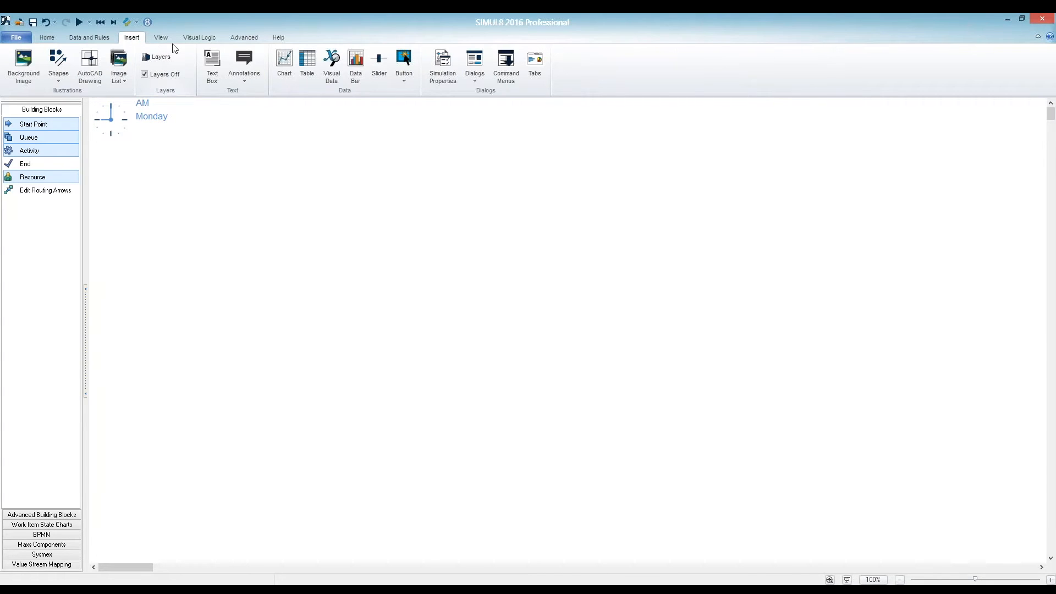
pyautogui.click(161, 38)
pyautogui.click(199, 37)
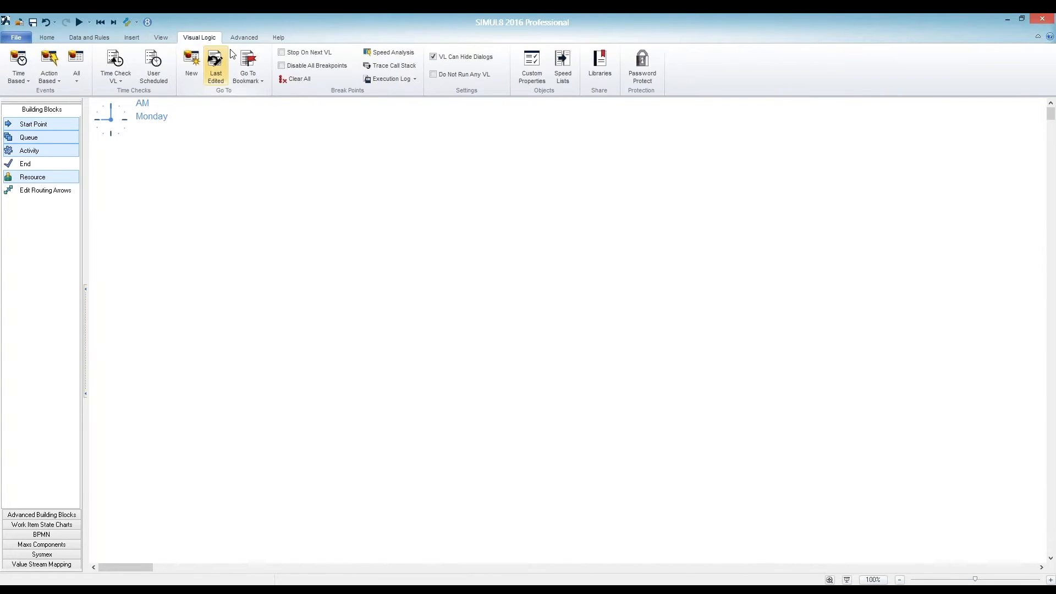
pyautogui.click(242, 38)
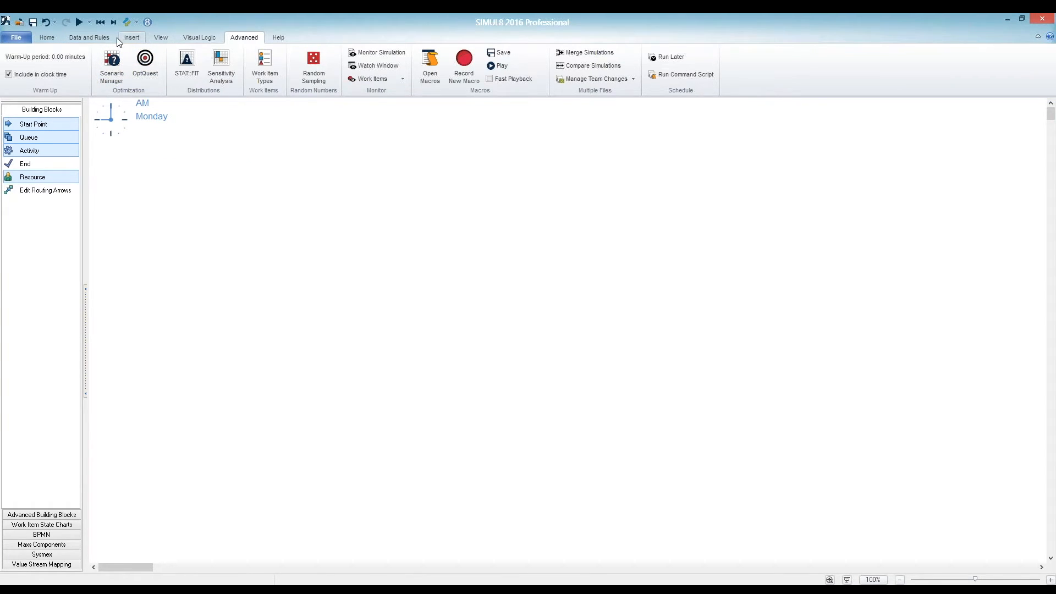
pyautogui.click(199, 38)
pyautogui.click(166, 35)
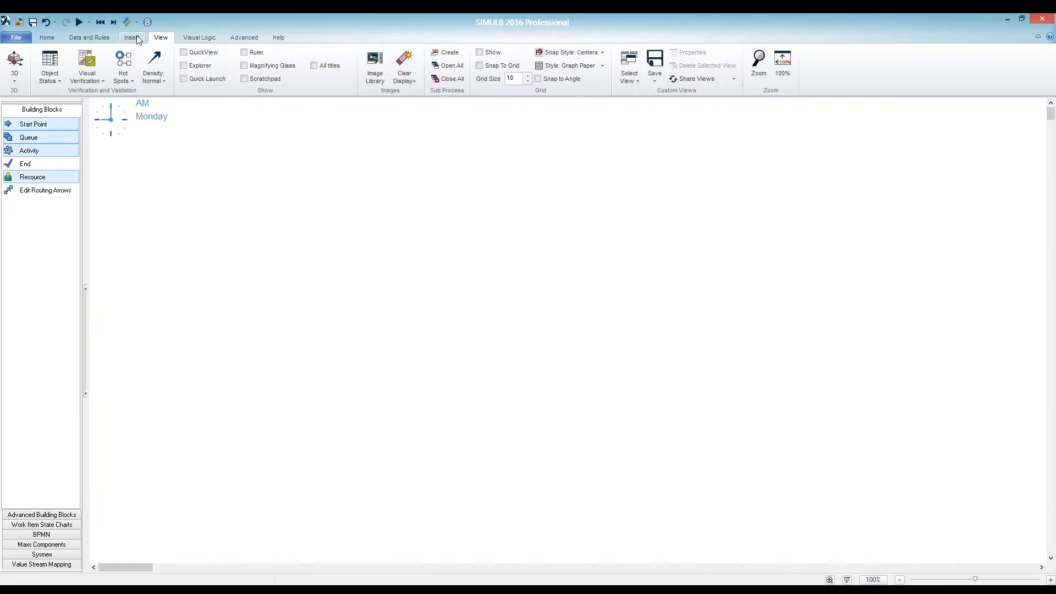
pyautogui.click(89, 38)
pyautogui.click(52, 37)
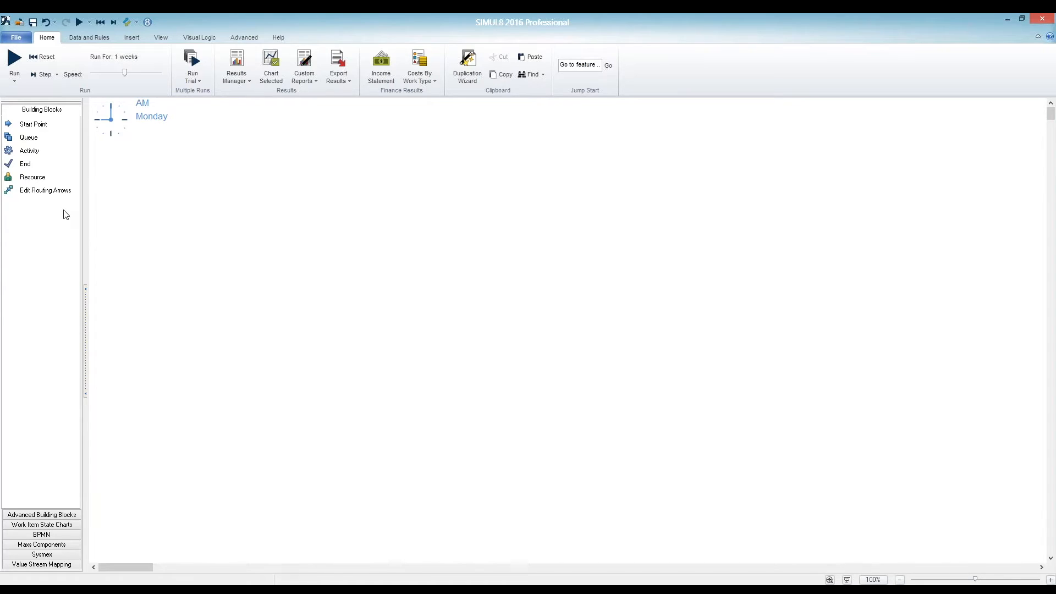
# - Open the simulation clock's properties, choose minutes as the time unit and set 7 days per week
pyautogui.doubleClick(122, 124)
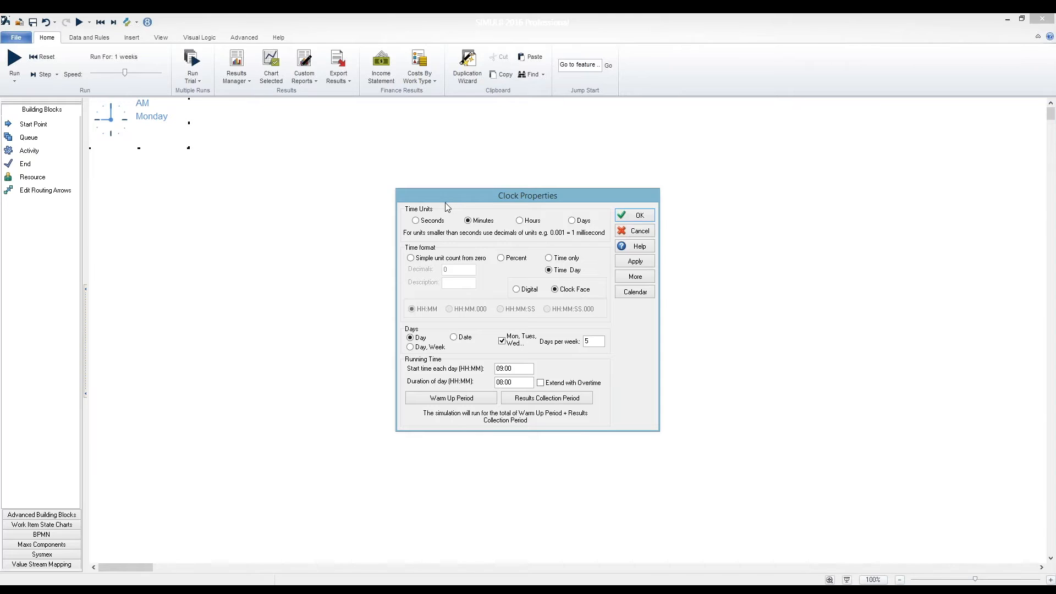
pyautogui.click(418, 222)
pyautogui.click(578, 222)
pyautogui.click(470, 222)
pyautogui.moveTo(589, 342); pyautogui.dragTo(574, 342)
# - Try a daily running time that starts at 00:00 and lasts 24 hours
pyautogui.doubleClick(501, 368)
pyautogui.write('00')
pyautogui.press('Tab')
pyautogui.write('24')
# - Set the start time of each day to 06:00 and the duration of the day to 12:00
pyautogui.click(503, 368)
pyautogui.click(503, 381)
pyautogui.write('12')
# - Set the results collection period to 2 weeks and accept the clock properties
pyautogui.click(559, 400)
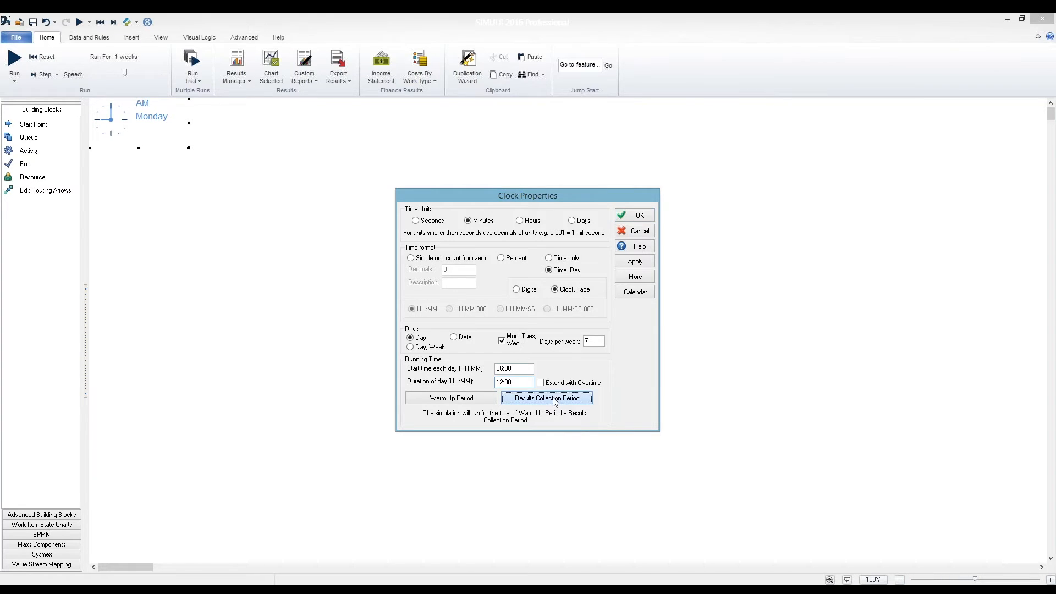
pyautogui.moveTo(419, 236); pyautogui.dragTo(404, 236)
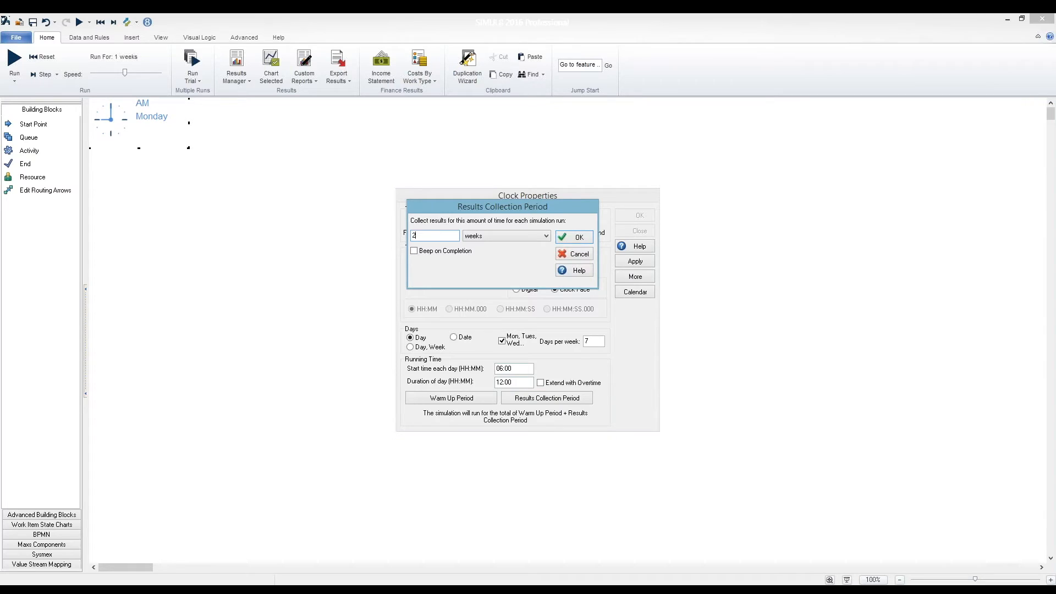
pyautogui.click(546, 235)
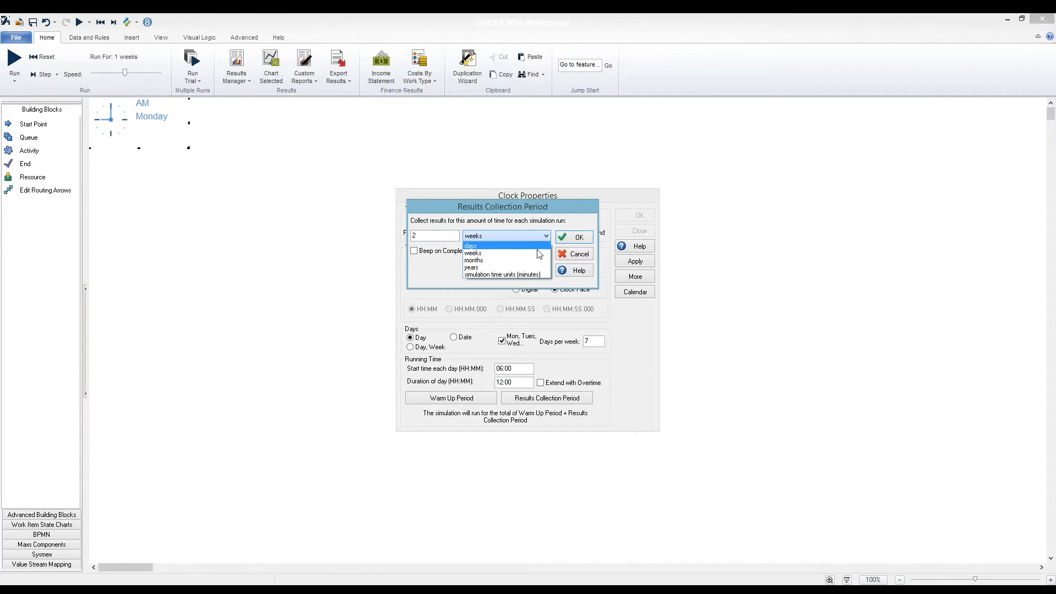
pyautogui.click(539, 221)
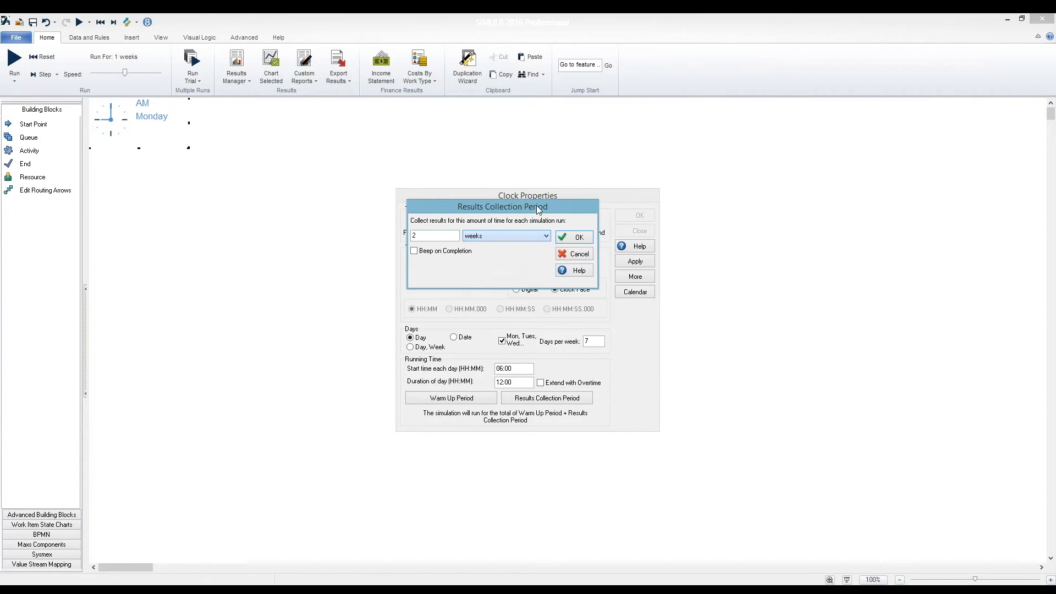
pyautogui.click(580, 238)
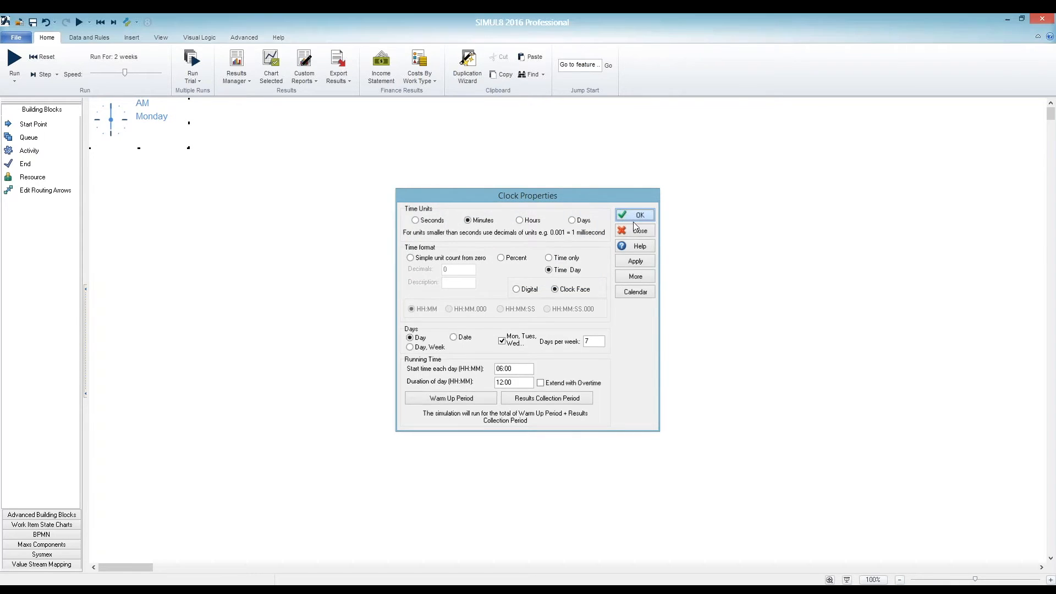
pyautogui.click(635, 219)
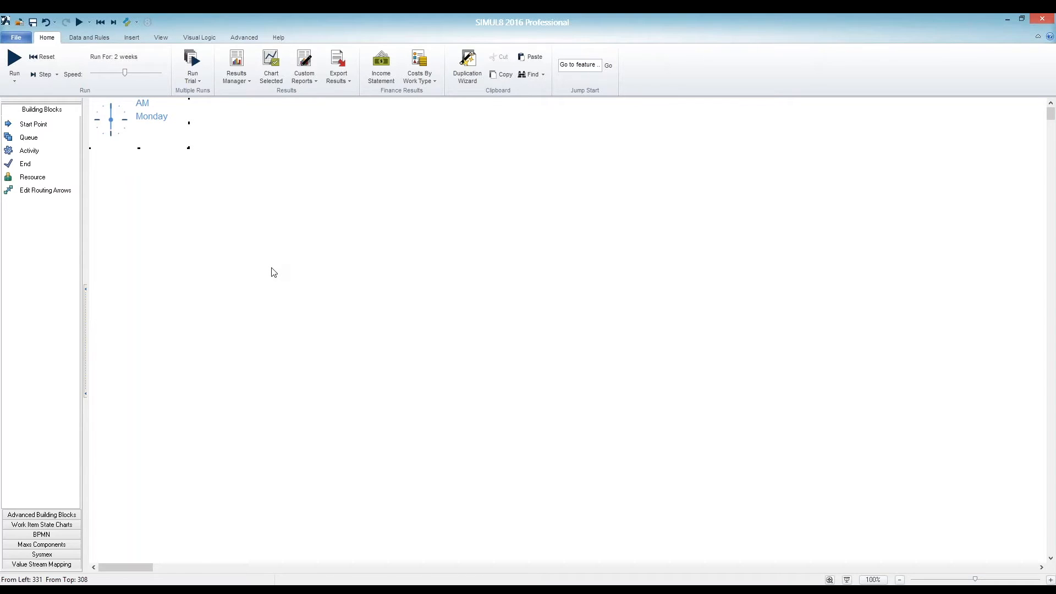
# - Place a Start Point in the simulation window and position it a little below the clock
pyautogui.click(36, 125)
pyautogui.click(198, 250)
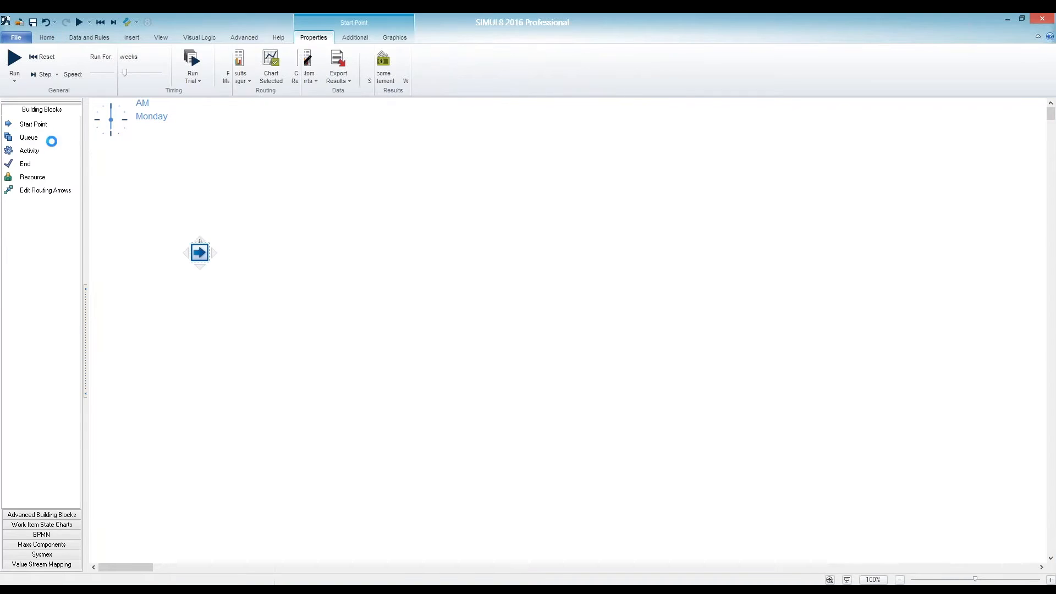
pyautogui.scroll(1, 256, 322)
pyautogui.scroll(2, 255, 318)
pyautogui.moveTo(241, 301); pyautogui.dragTo(197, 256)
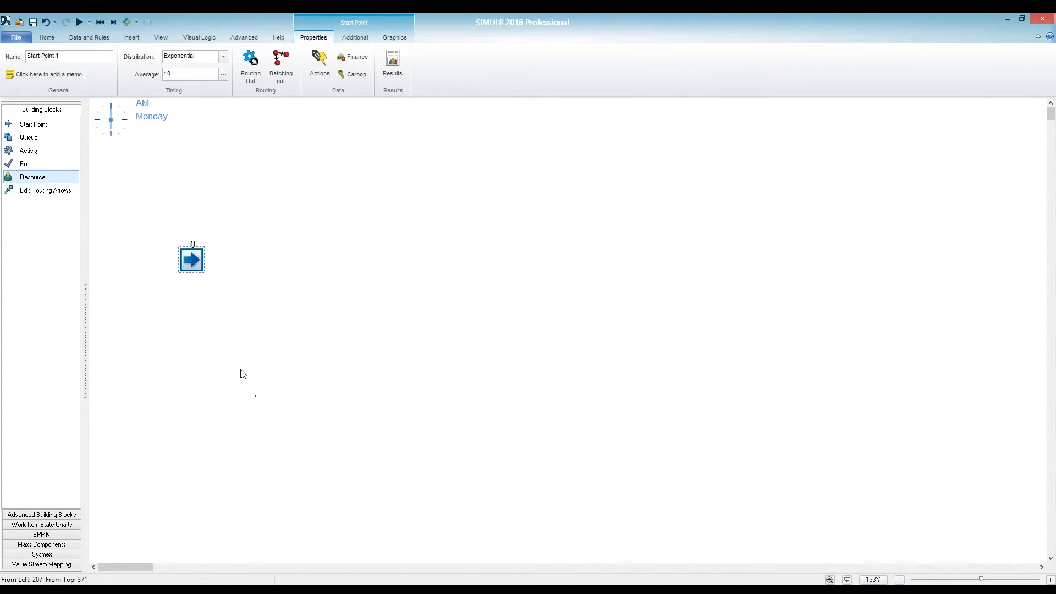
pyautogui.moveTo(181, 260); pyautogui.dragTo(135, 260)
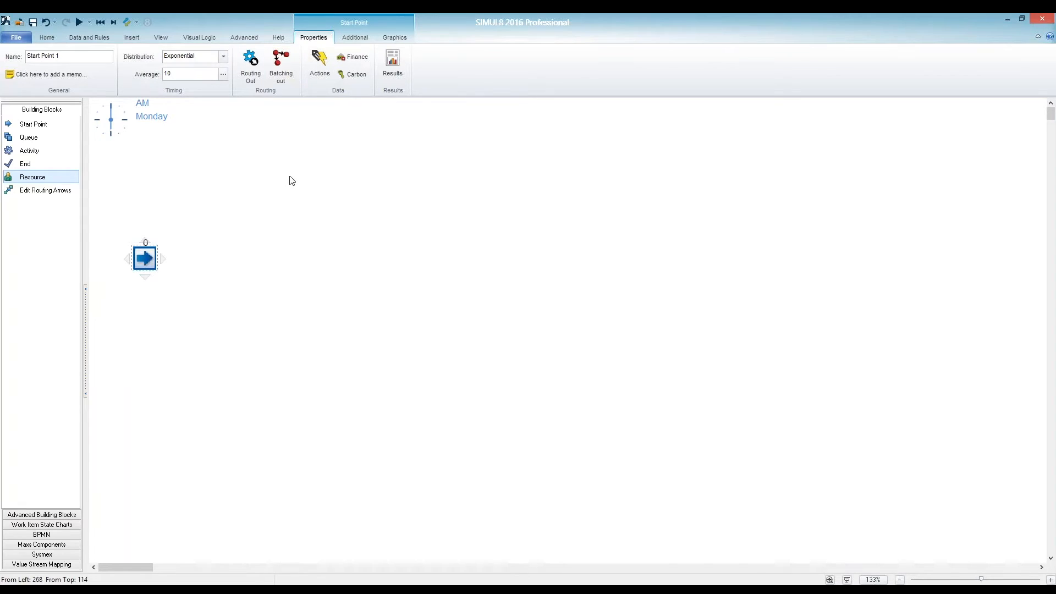
# - Append a linked queue after the Start Point and a linked activity after that queue
pyautogui.click(63, 59)
pyautogui.click(152, 262)
pyautogui.click(163, 259)
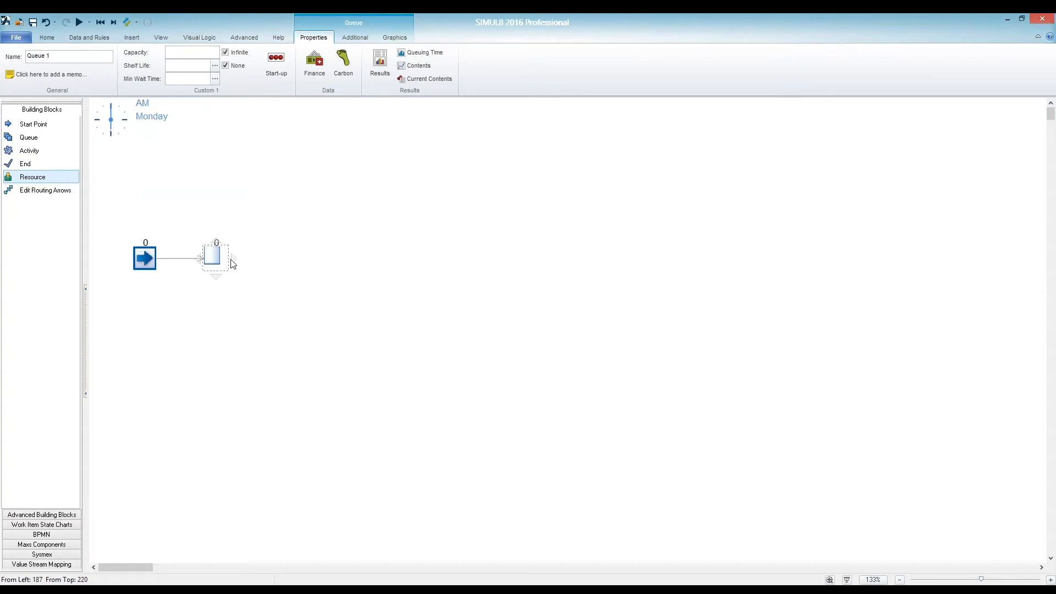
pyautogui.moveTo(234, 258)
pyautogui.click(250, 251)
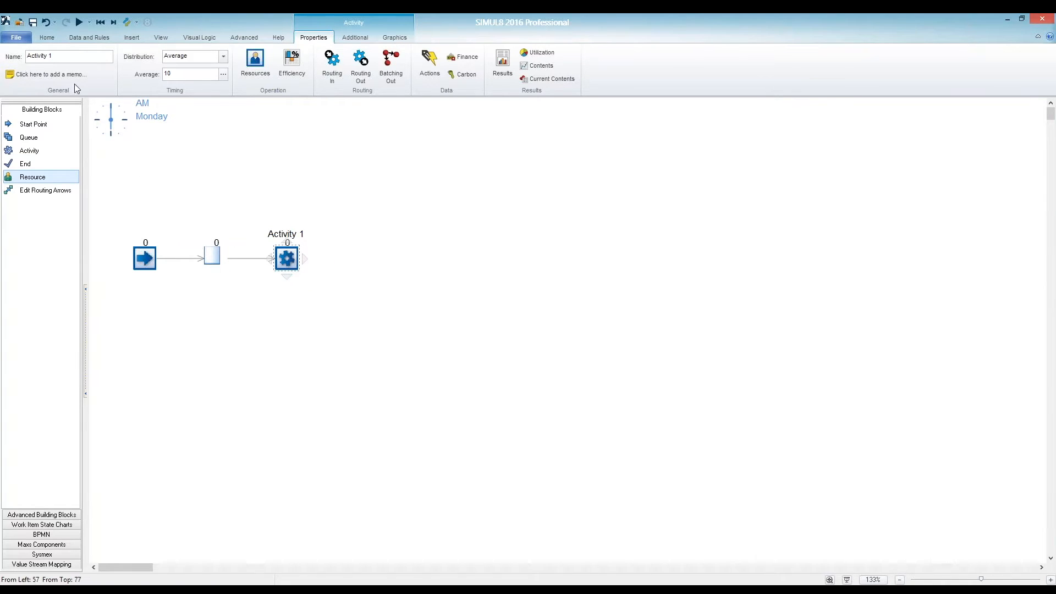
# - Rename the first activity to Body Work and select the queue before it to check its name
pyautogui.click(54, 59)
pyautogui.write('Body Work')
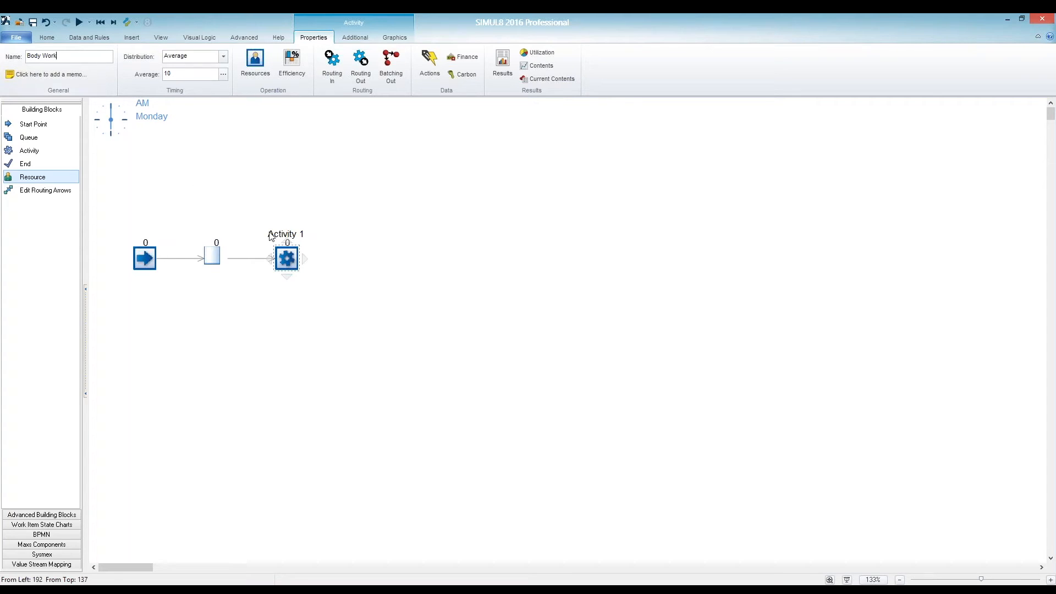
pyautogui.click(357, 300)
pyautogui.click(296, 263)
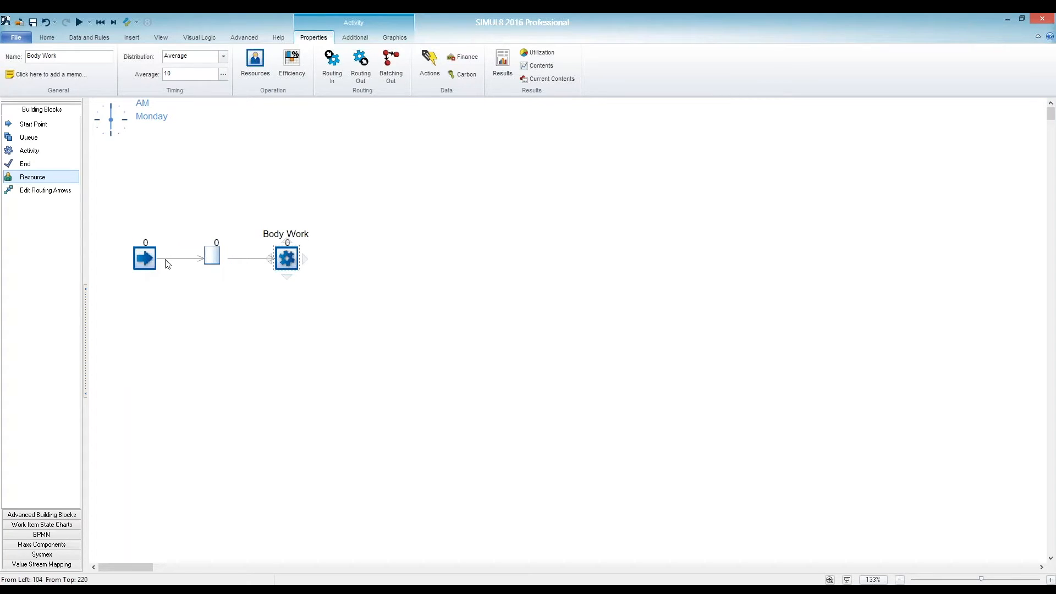
pyautogui.click(213, 261)
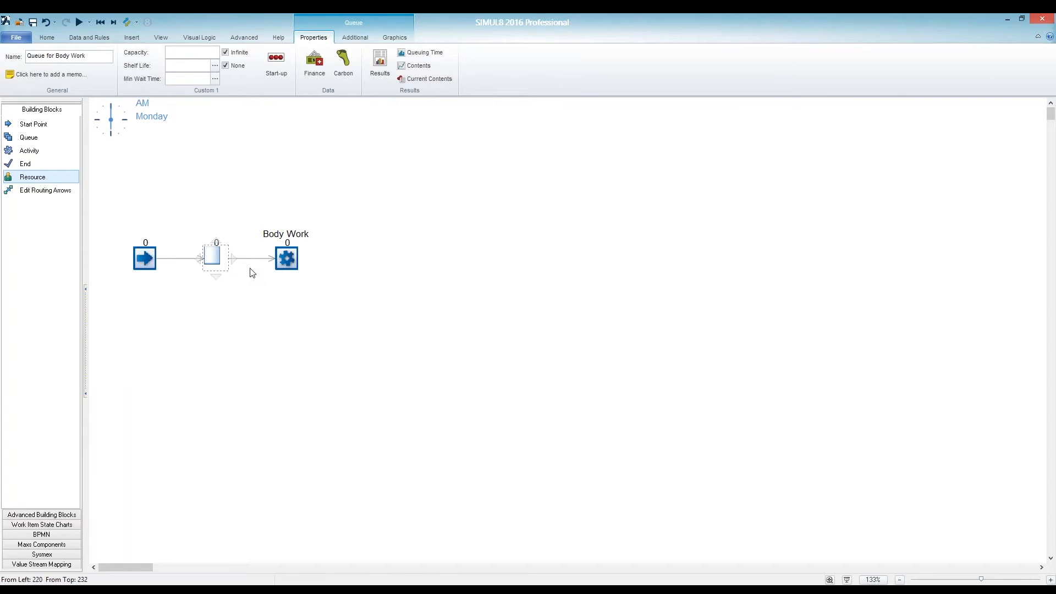
# - Append a linked queue after the Body Work activity, followed by a second linked activity
pyautogui.click(284, 269)
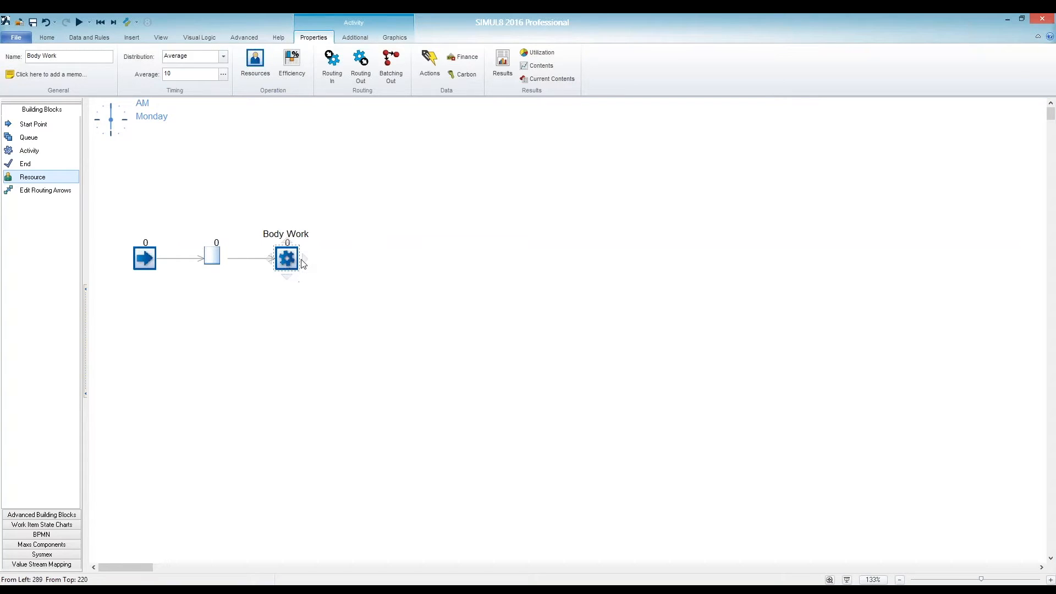
pyautogui.moveTo(304, 259)
pyautogui.click(319, 237)
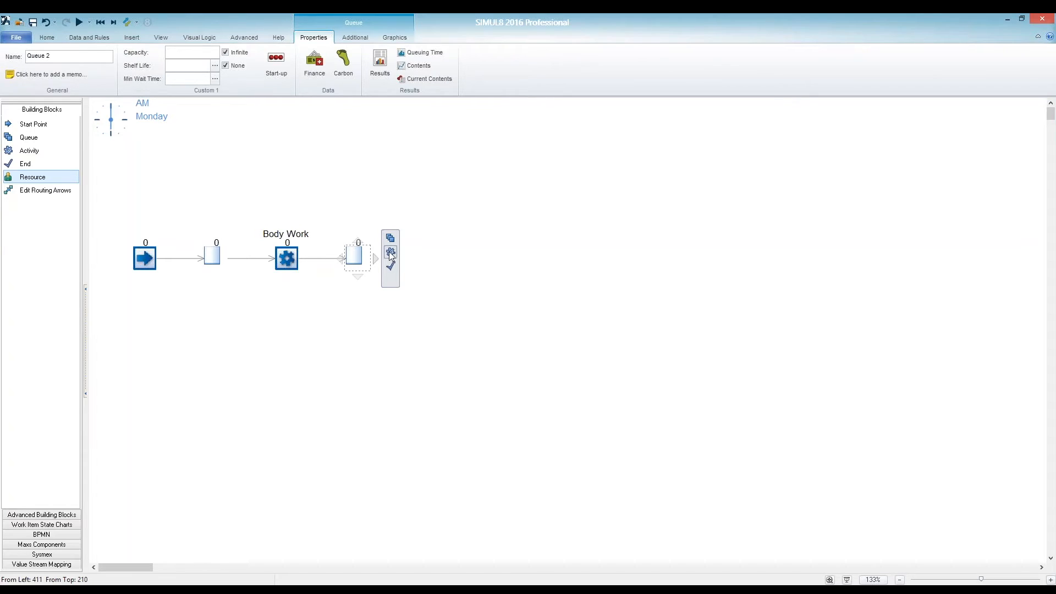
pyautogui.click(388, 252)
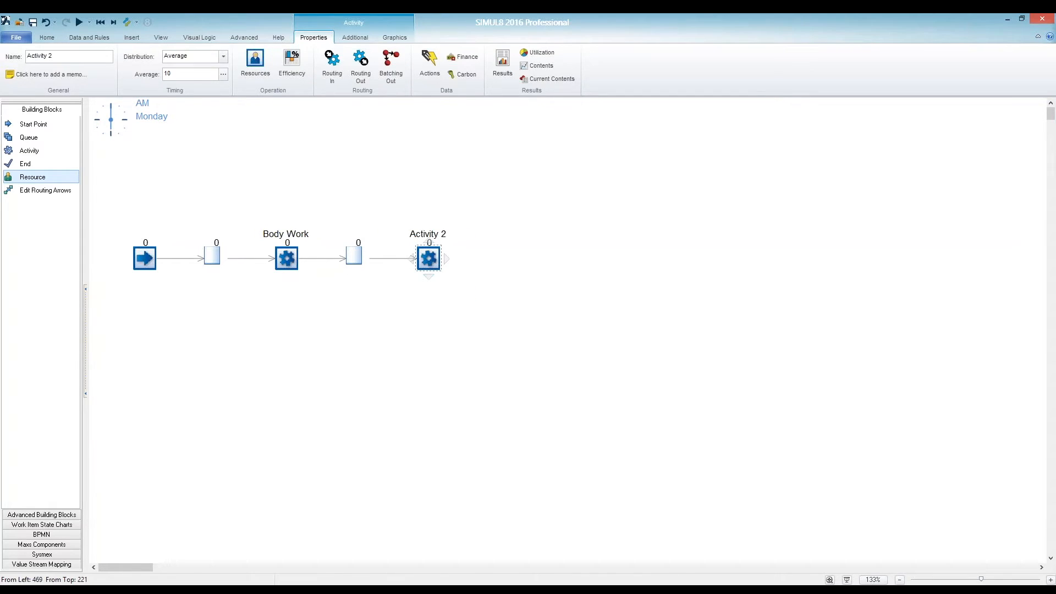
# - Rename the second activity to Assembly
pyautogui.click(59, 57)
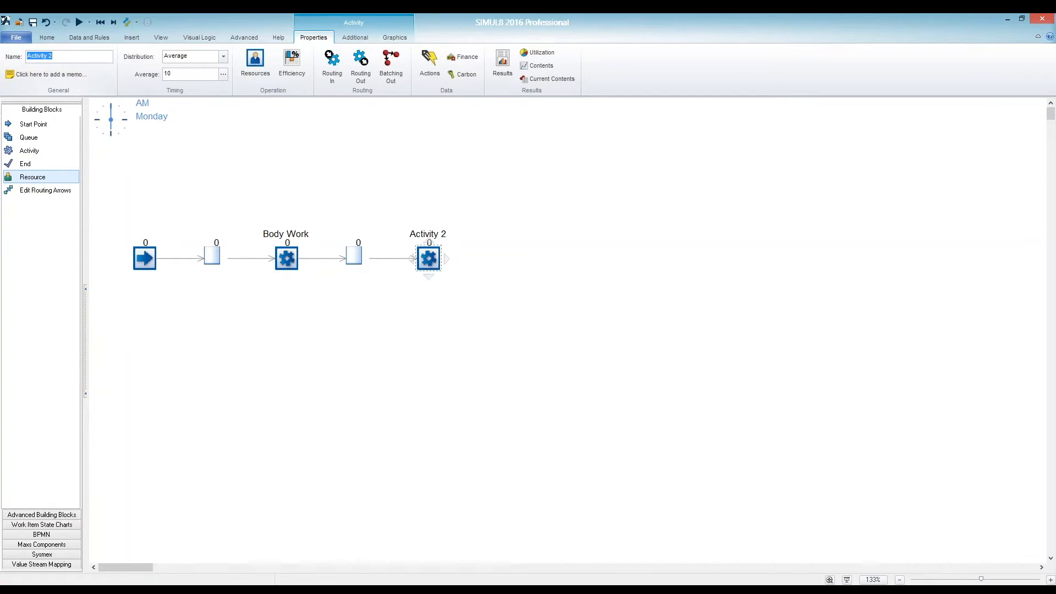
pyautogui.write('Assembly')
pyautogui.click(438, 305)
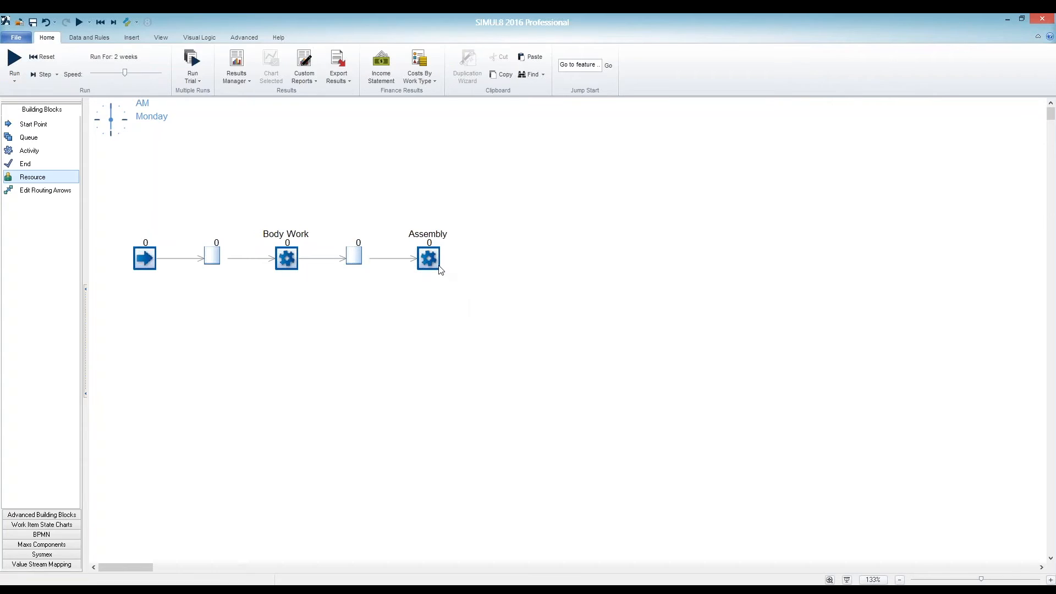
# - Append a linked queue after the Assembly activity, followed by a third linked activity
pyautogui.click(429, 258)
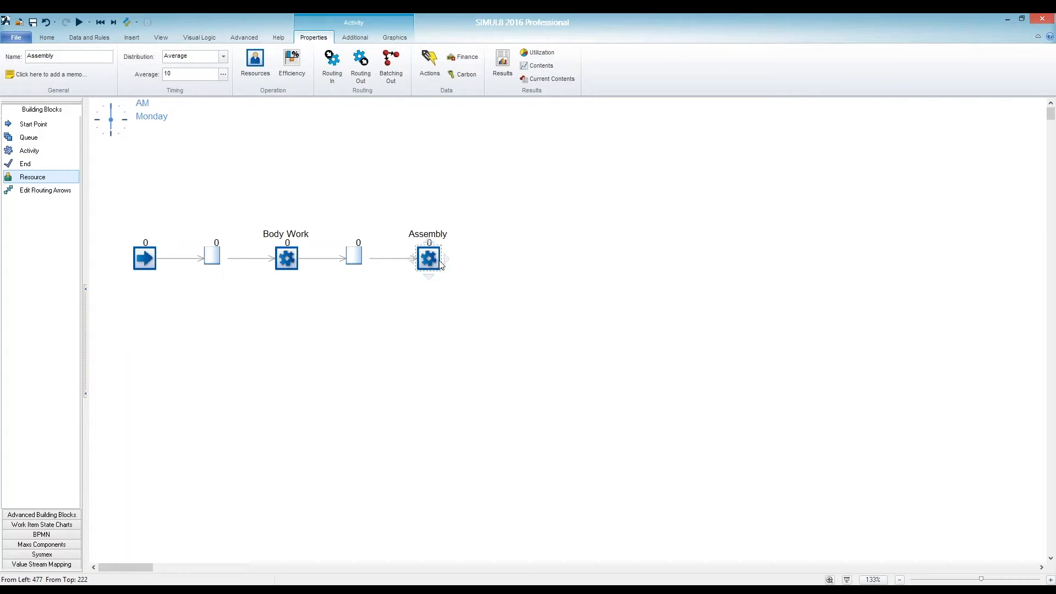
pyautogui.moveTo(447, 262)
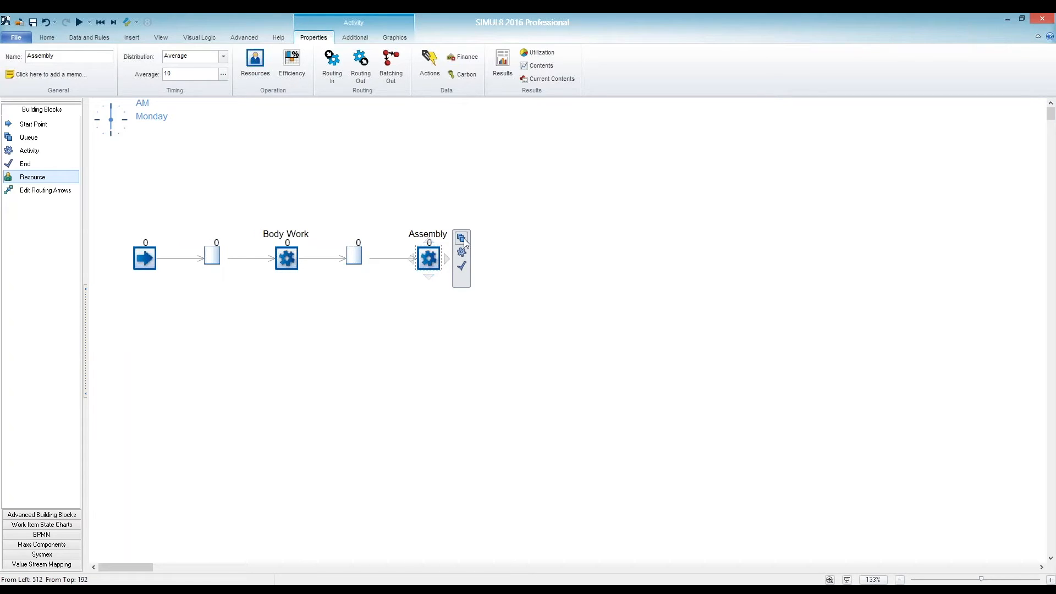
pyautogui.click(464, 239)
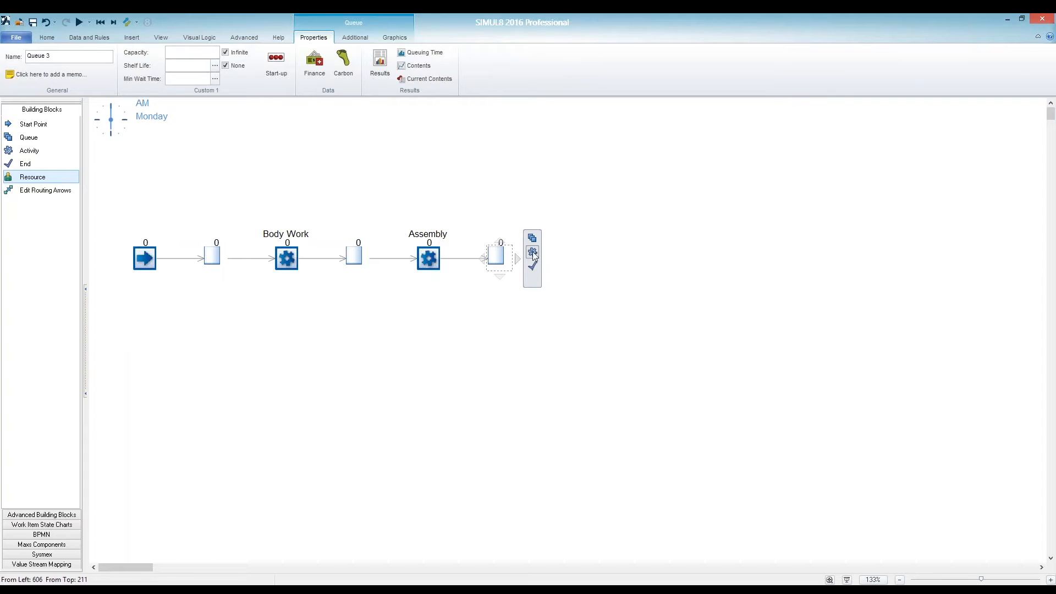
pyautogui.click(533, 253)
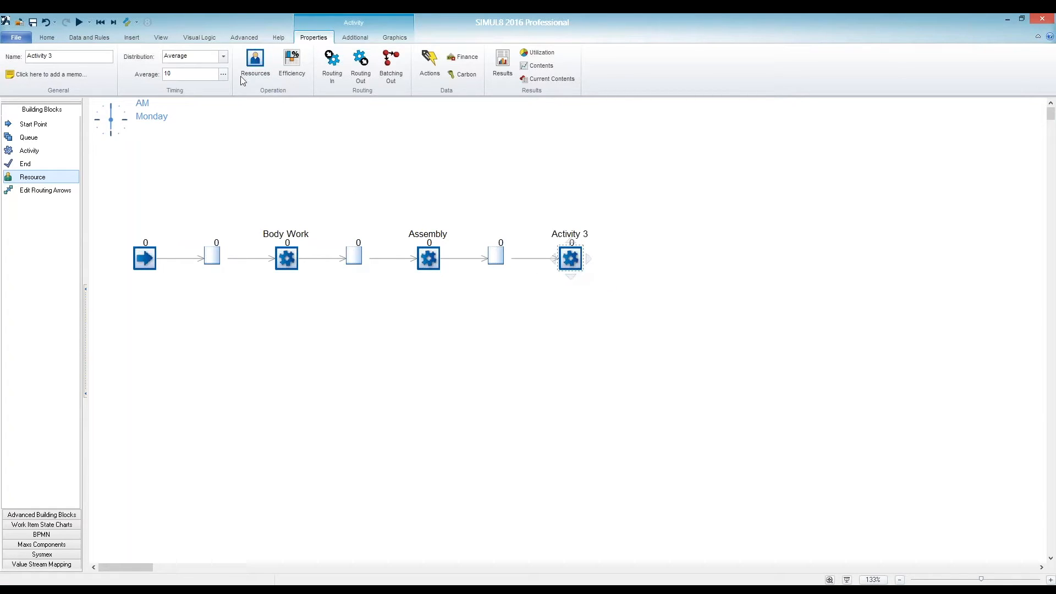
# - Rename the third activity to Inspection 1 and reselect it in the flow
pyautogui.click(72, 56)
pyautogui.write('Inspection 1')
pyautogui.click(605, 360)
pyautogui.click(572, 264)
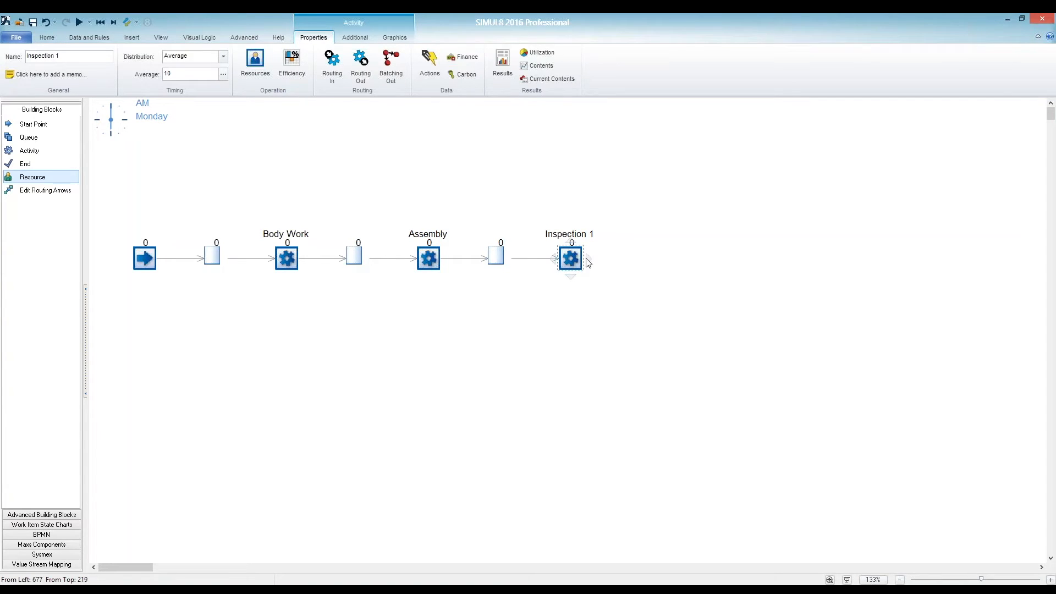
# - Append a linked queue after the Inspection 1 activity and a linked end point below it
pyautogui.moveTo(588, 258)
pyautogui.click(608, 242)
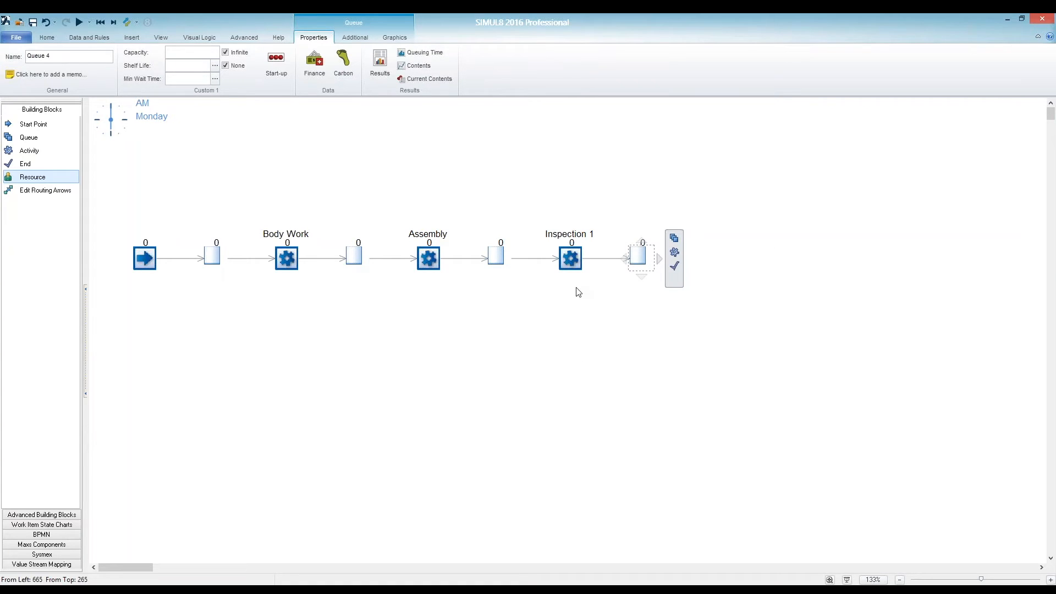
pyautogui.click(572, 265)
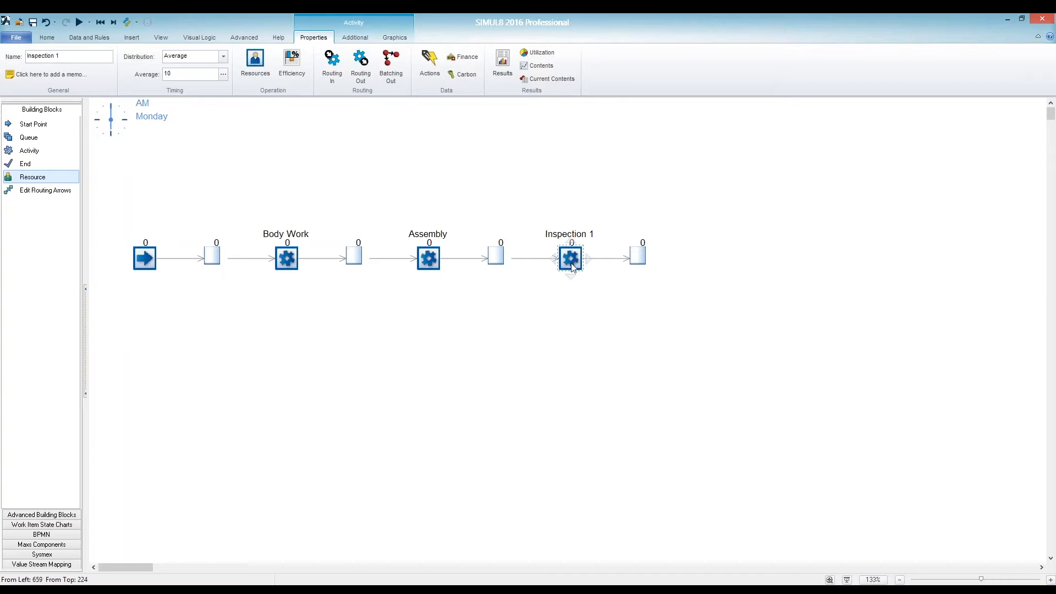
pyautogui.moveTo(572, 280)
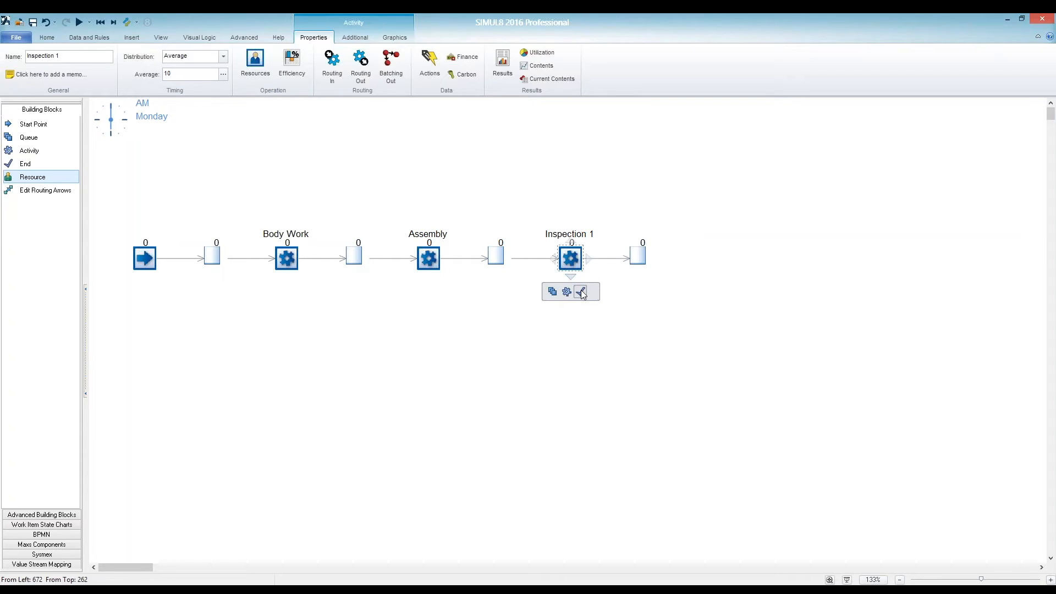
pyautogui.click(582, 294)
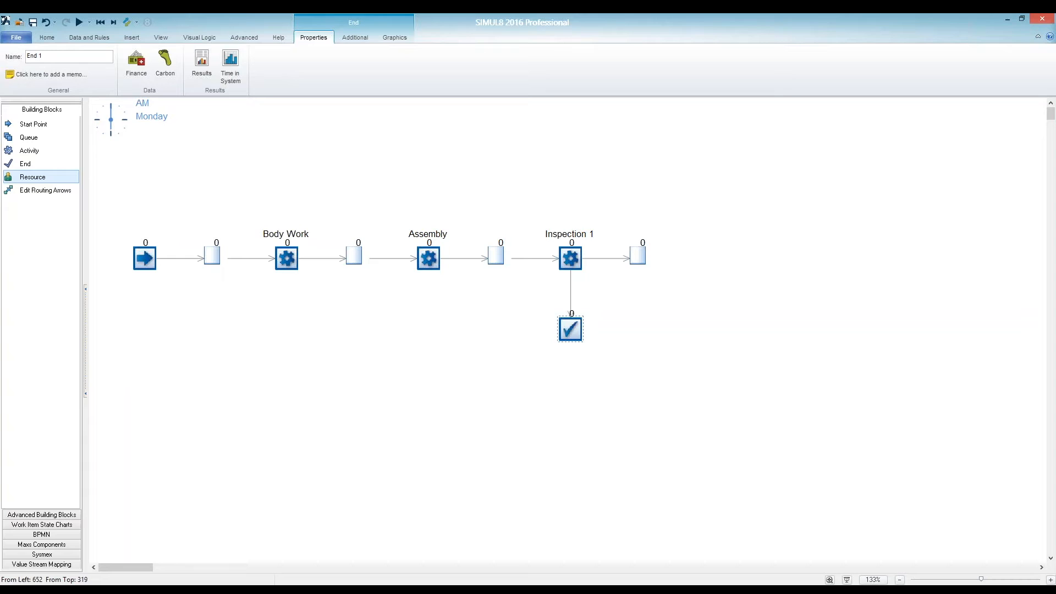
# - Open the Routing Out settings of Inspection 1 and check which object in the flow each listed destination refers to
pyautogui.click(570, 260)
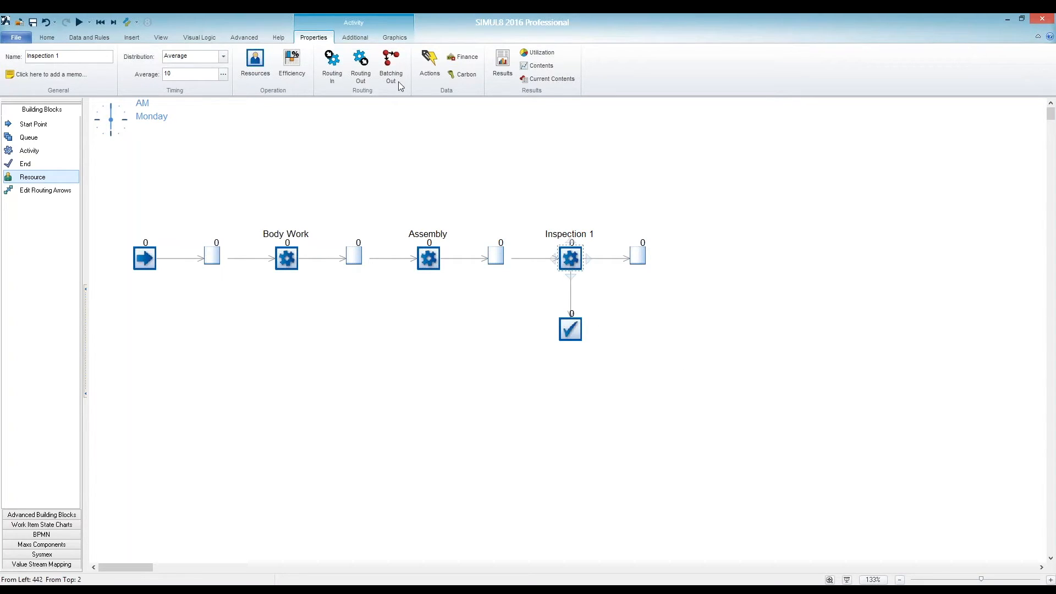
pyautogui.click(374, 62)
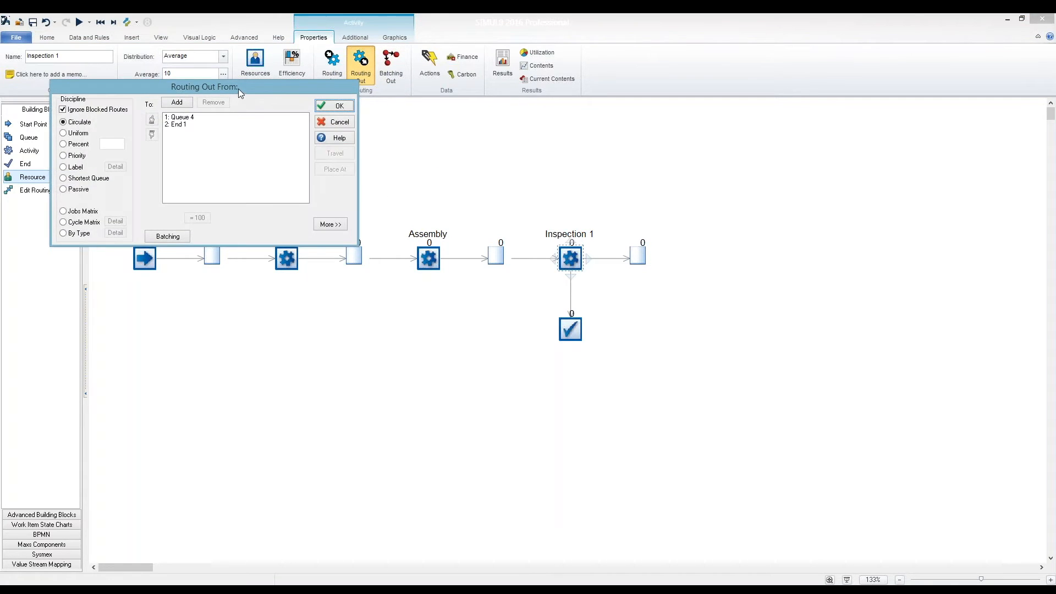
pyautogui.moveTo(239, 88); pyautogui.dragTo(342, 284)
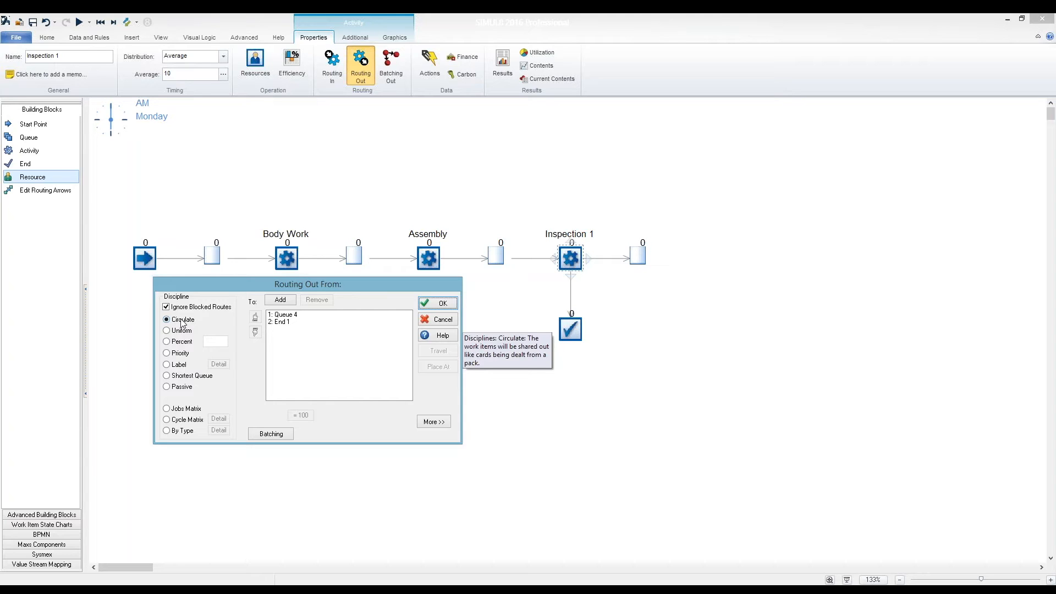
pyautogui.click(285, 316)
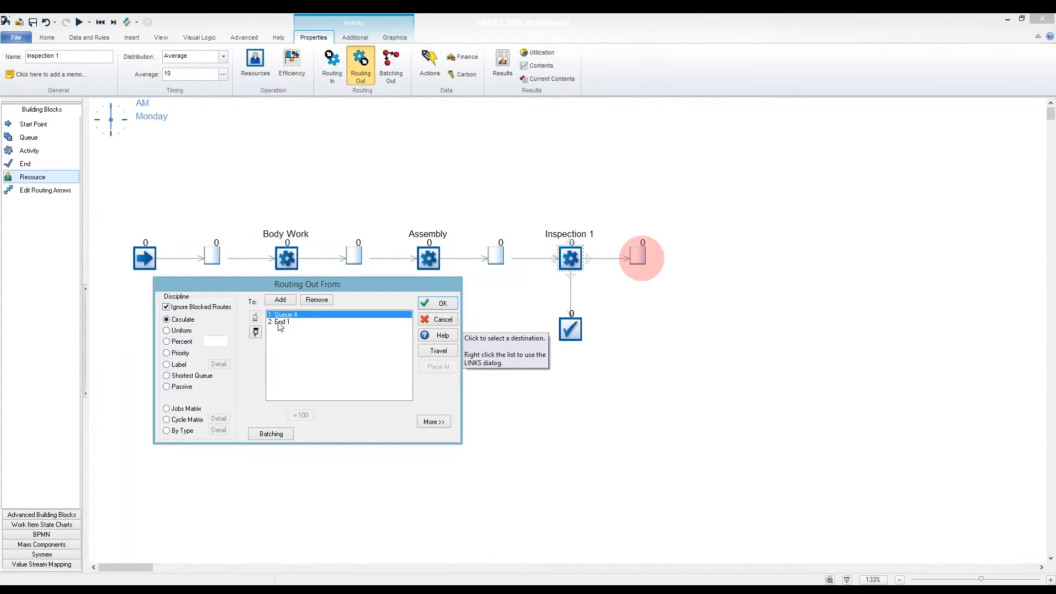
pyautogui.click(279, 323)
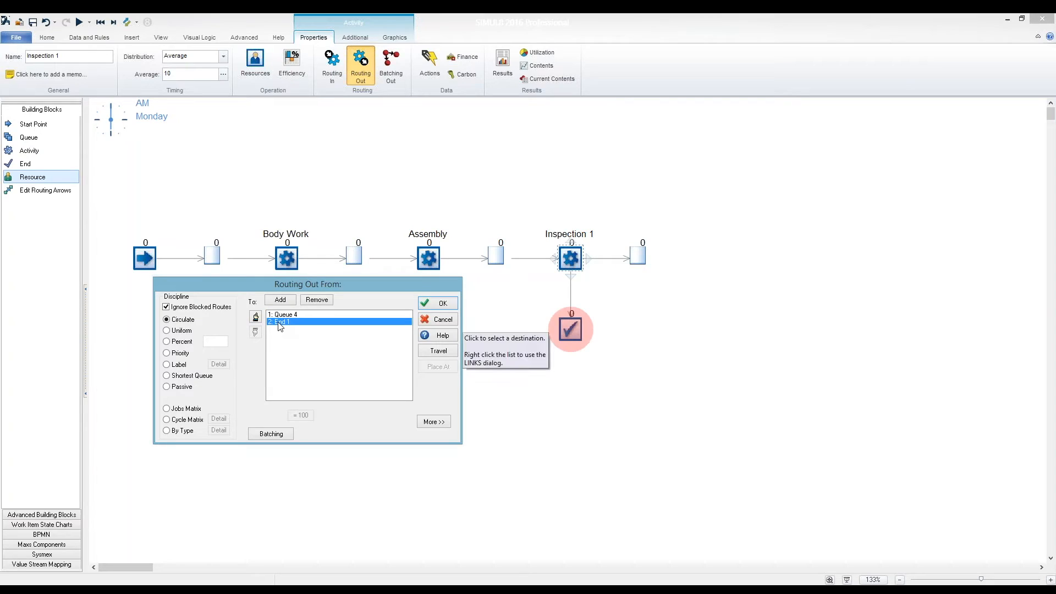
pyautogui.click(283, 315)
pyautogui.click(282, 322)
pyautogui.click(283, 315)
pyautogui.click(286, 322)
pyautogui.click(287, 315)
pyautogui.click(287, 323)
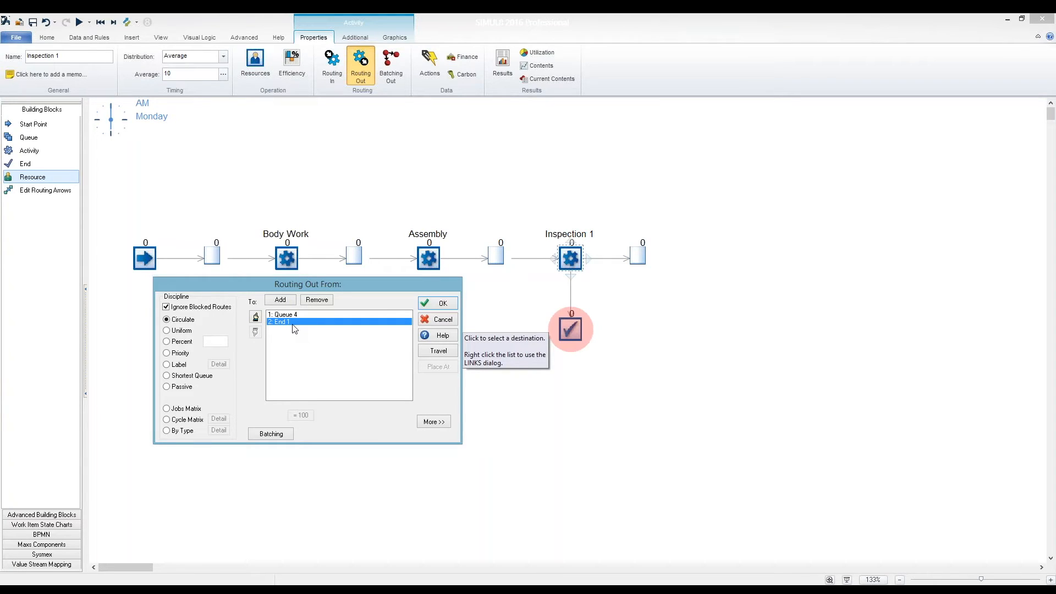
# - Set the Inspection 1 routing-out discipline to Percent, with 50% each to Queue 4 and End 1, and accept the settings
pyautogui.click(168, 342)
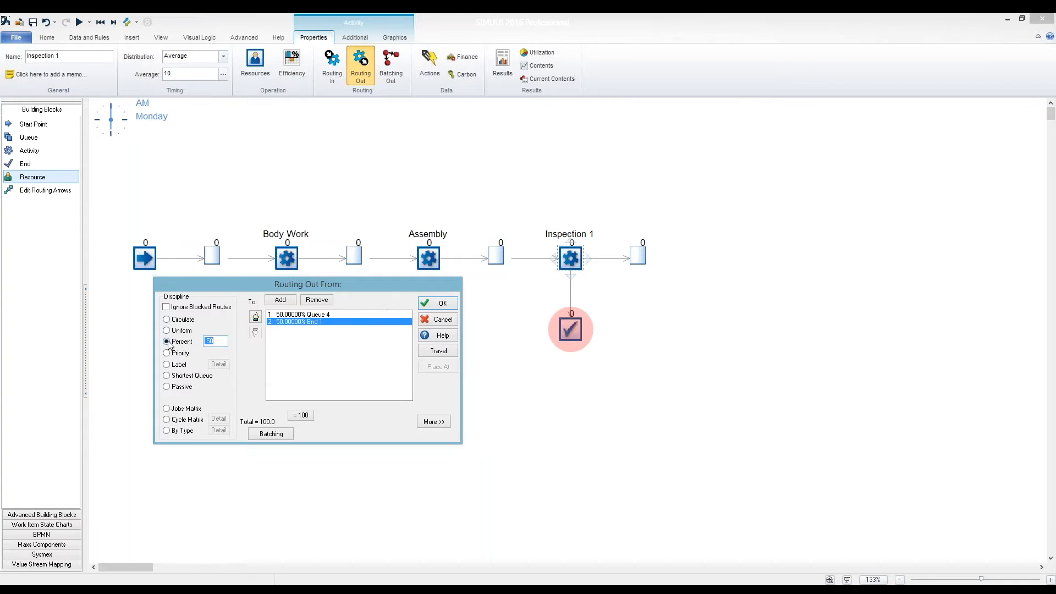
pyautogui.click(286, 316)
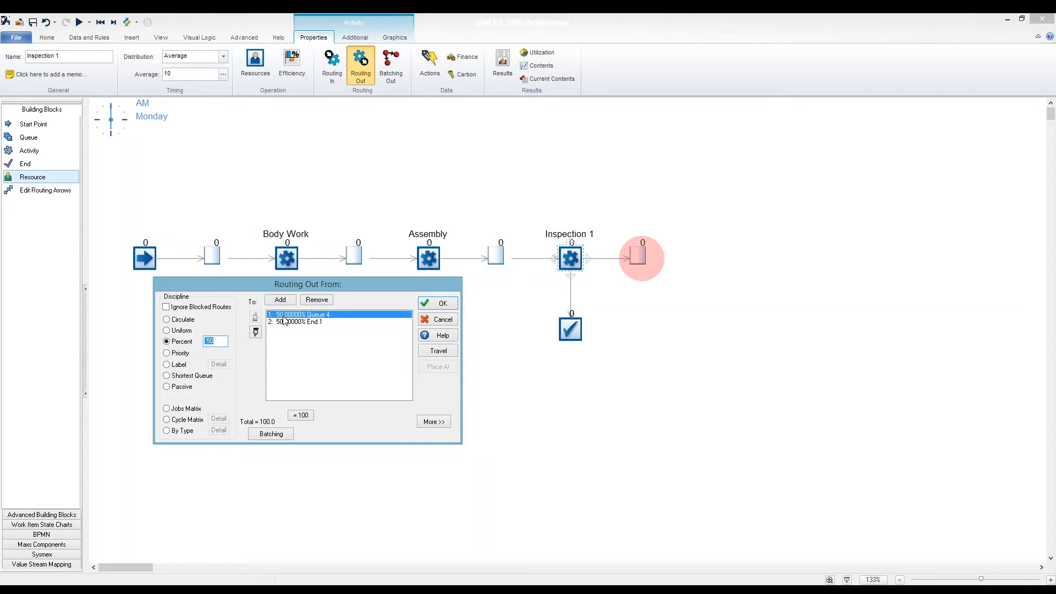
pyautogui.click(285, 322)
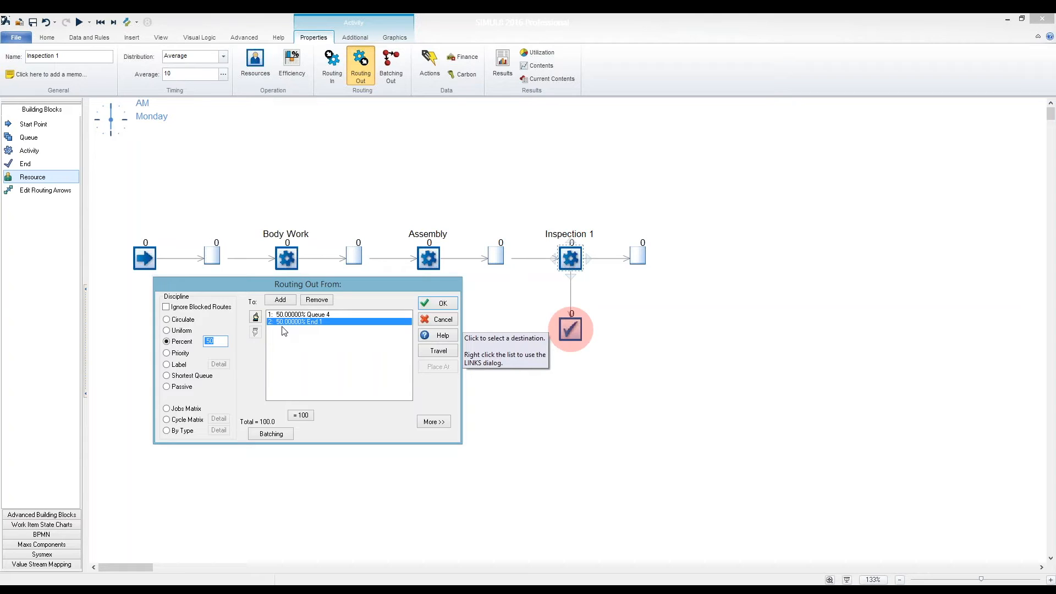
pyautogui.click(294, 314)
pyautogui.click(294, 320)
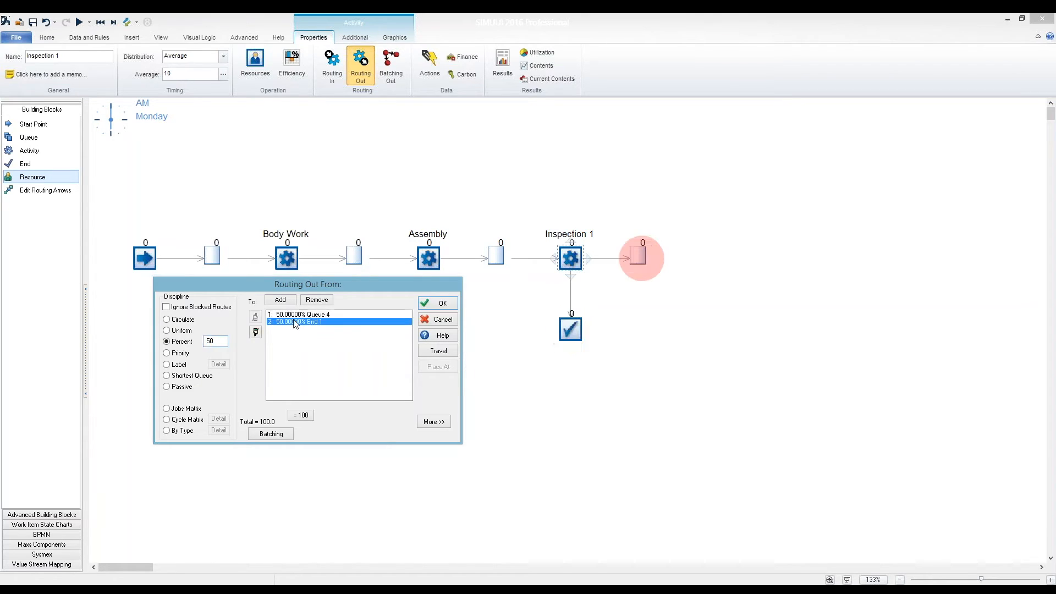
pyautogui.click(294, 314)
pyautogui.click(295, 321)
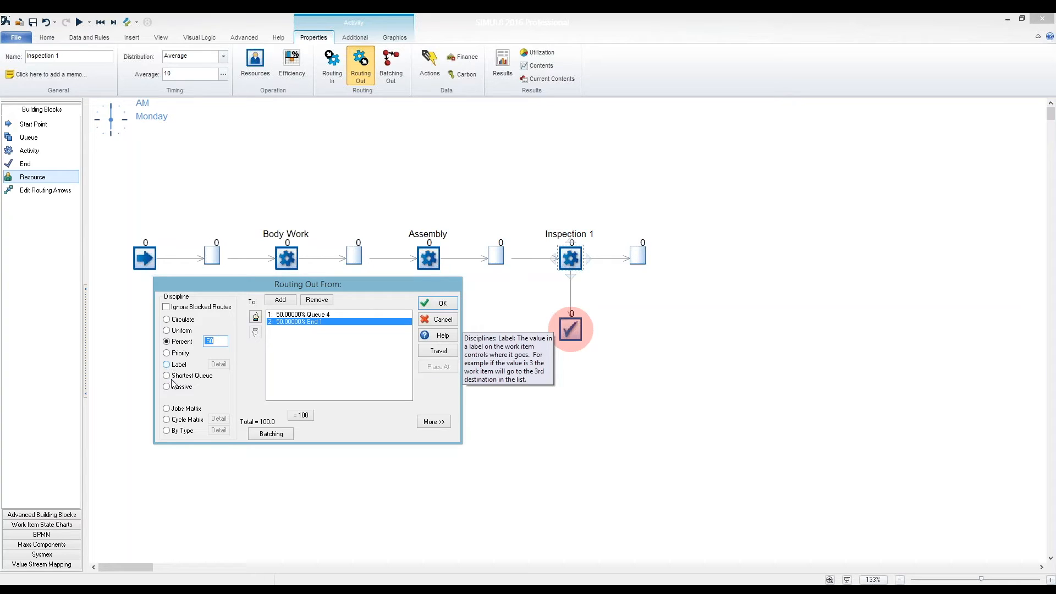
pyautogui.click(300, 315)
pyautogui.click(294, 322)
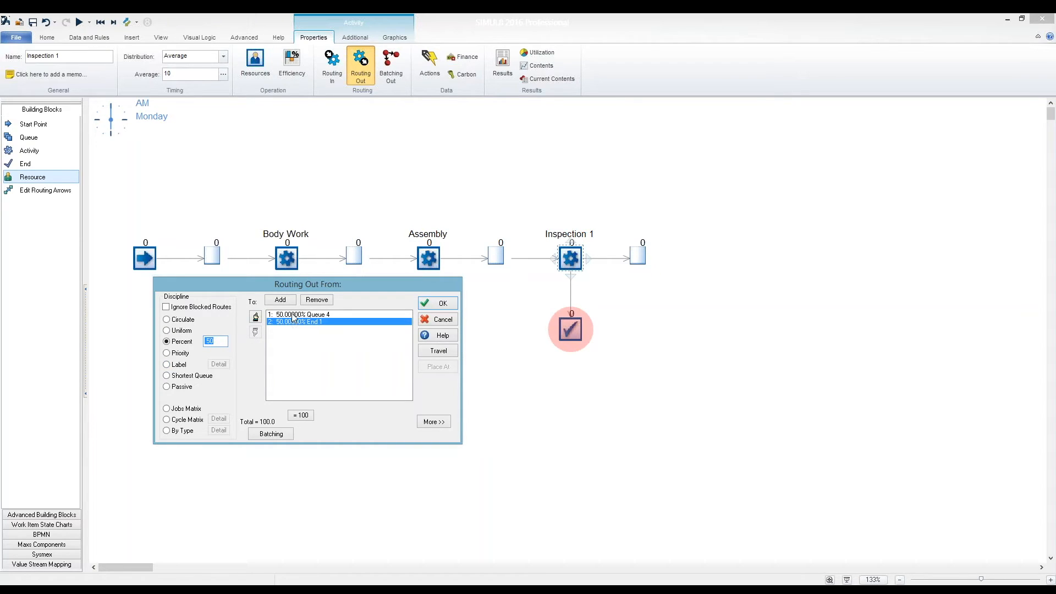
pyautogui.click(293, 315)
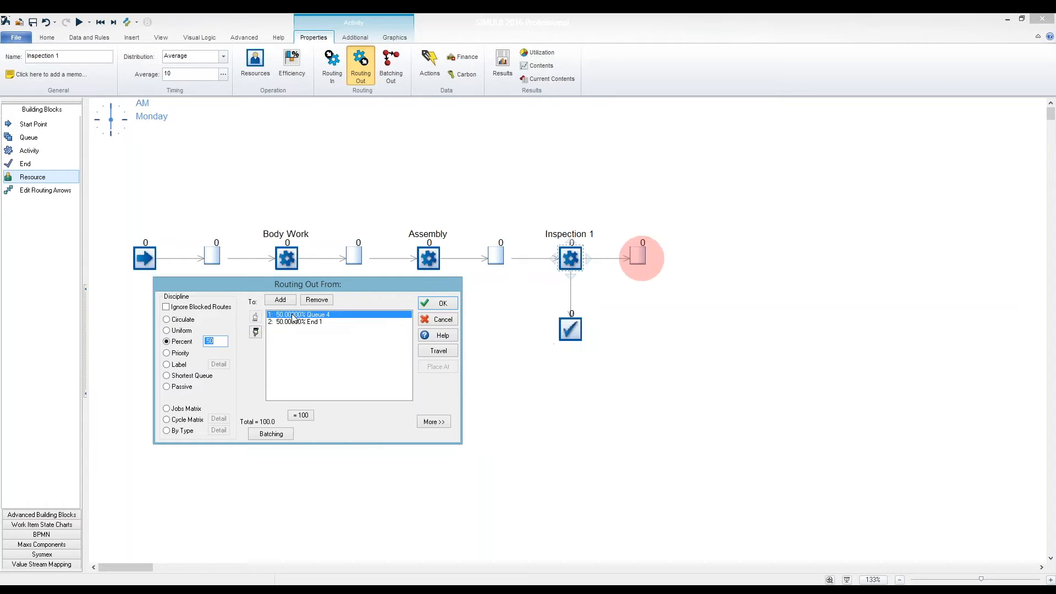
pyautogui.click(293, 323)
pyautogui.click(438, 303)
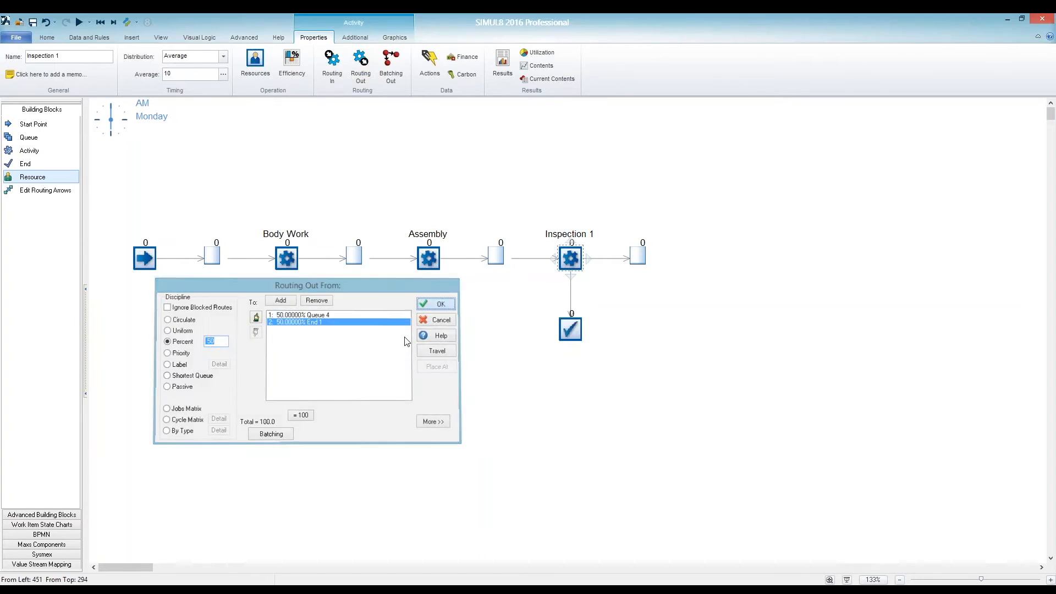
# - Select the whole flow and shift it slightly to the left to make room for more objects
pyautogui.moveTo(124, 224); pyautogui.dragTo(696, 376)
pyautogui.press('Left')
pyautogui.press('Left')
pyautogui.press('Left')
pyautogui.press('Left')
pyautogui.press('Left')
pyautogui.press('Left')
pyautogui.press('Left')
pyautogui.press('Left')
pyautogui.press('Left')
pyautogui.press('Left')
pyautogui.press('Left')
pyautogui.press('Left')
pyautogui.press('Left')
pyautogui.press('Left')
pyautogui.press('Left')
pyautogui.press('Left')
pyautogui.press('Left')
pyautogui.click(579, 401)
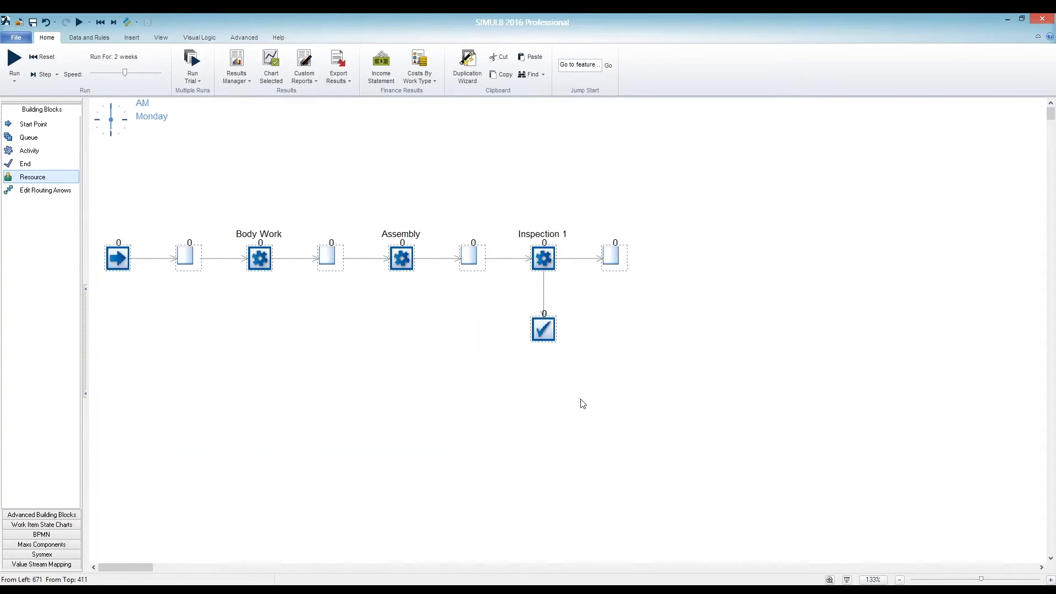
# - Append a linked activity after the queue that follows Inspection 1 and name it Paint
pyautogui.click(612, 261)
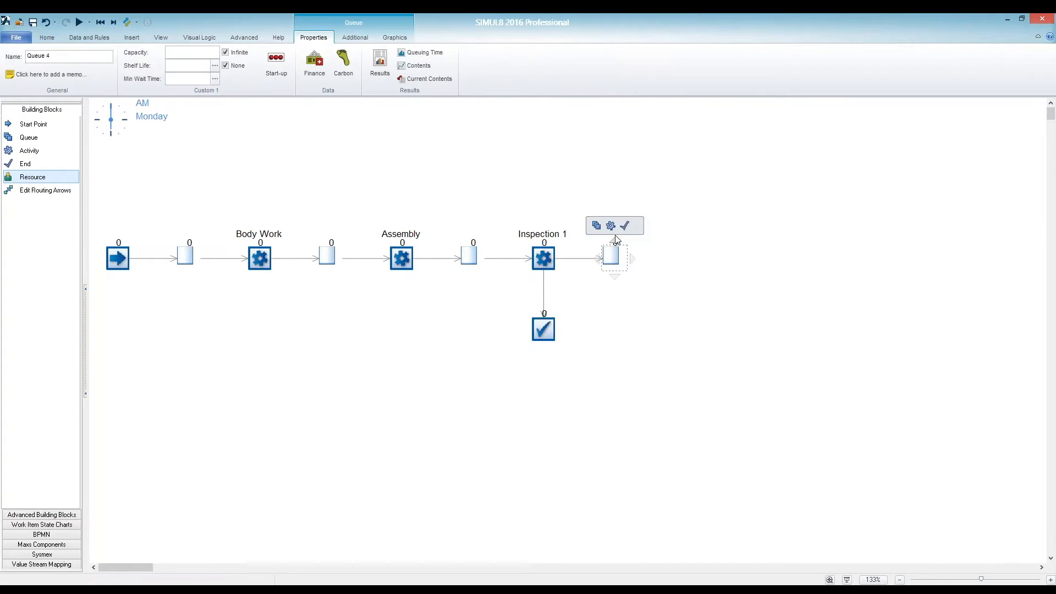
pyautogui.click(647, 253)
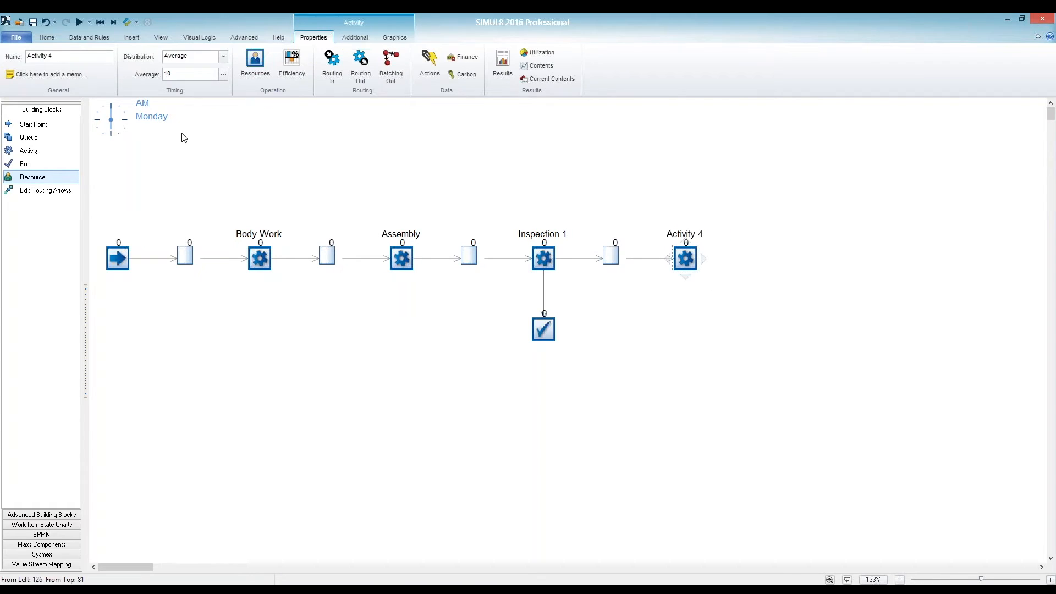
pyautogui.click(52, 58)
pyautogui.write('Paint')
pyautogui.click(674, 282)
pyautogui.click(685, 258)
pyautogui.click(718, 252)
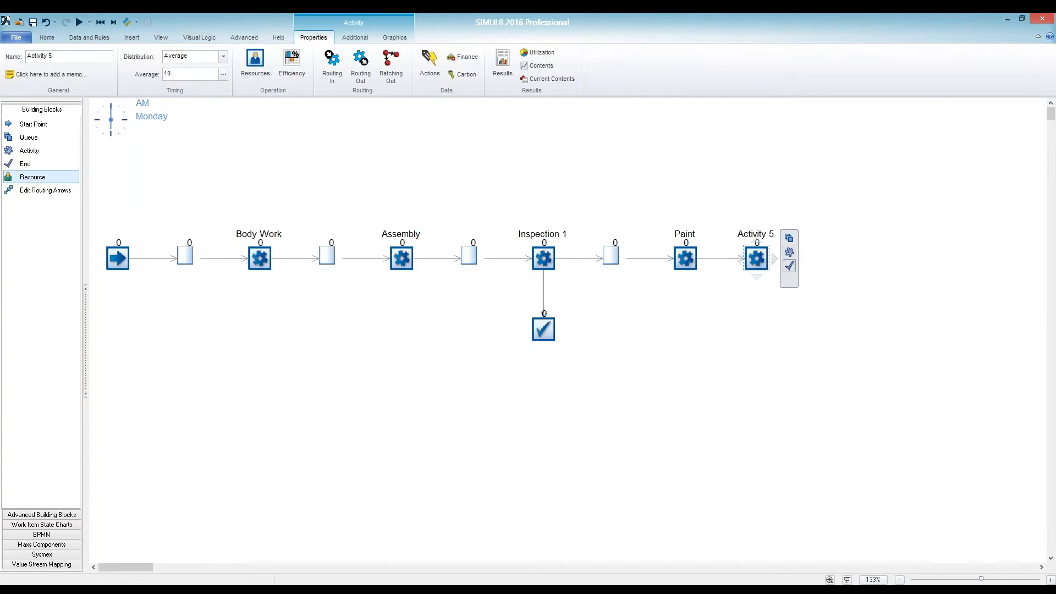
pyautogui.click(790, 266)
pyautogui.click(761, 268)
pyautogui.press('Delete')
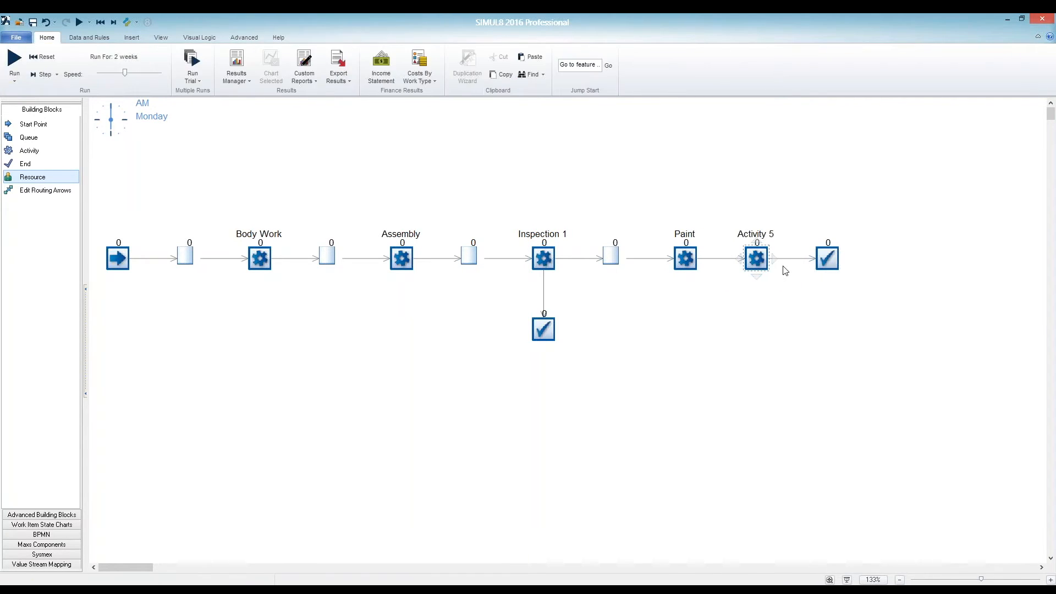
pyautogui.click(820, 262)
pyautogui.press('Delete')
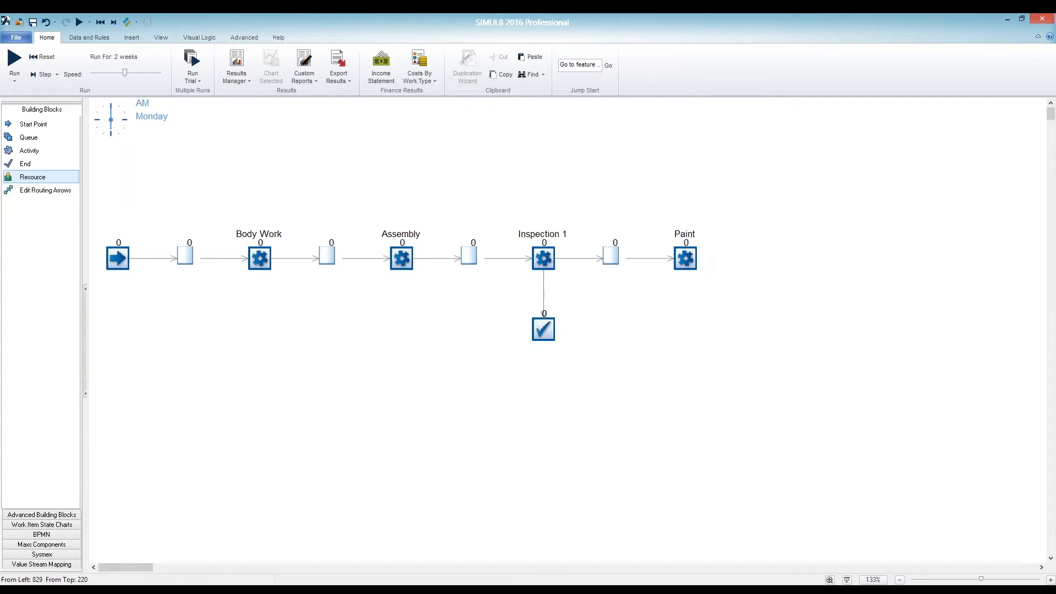
# - Append a linked queue after the Paint activity, followed by a fifth linked activity
pyautogui.click(697, 263)
pyautogui.moveTo(703, 263)
pyautogui.click(718, 237)
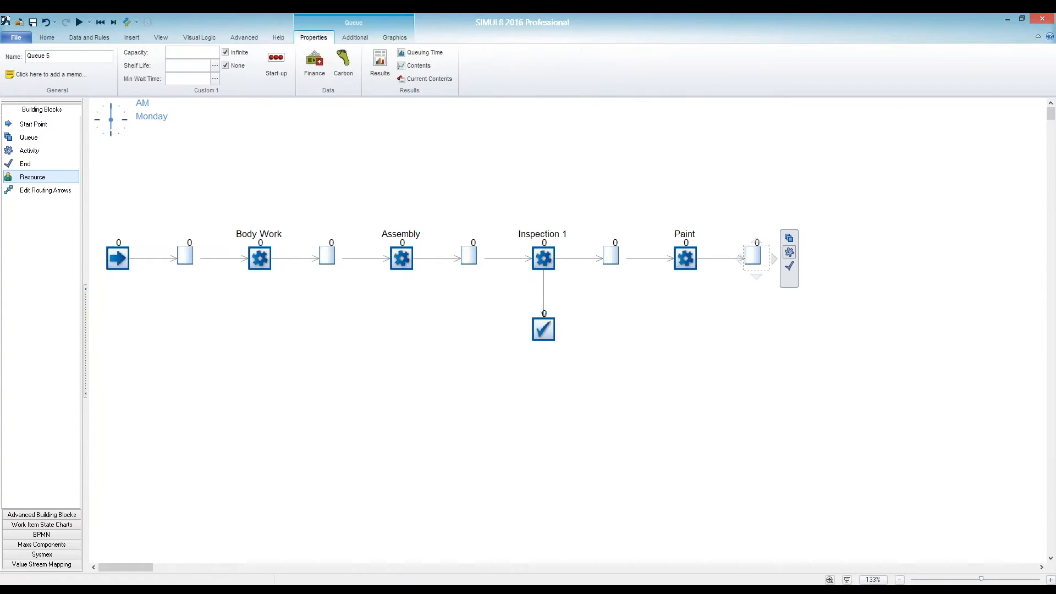
pyautogui.click(785, 252)
# - Rename the fifth activity to Inspection 2
pyautogui.click(835, 262)
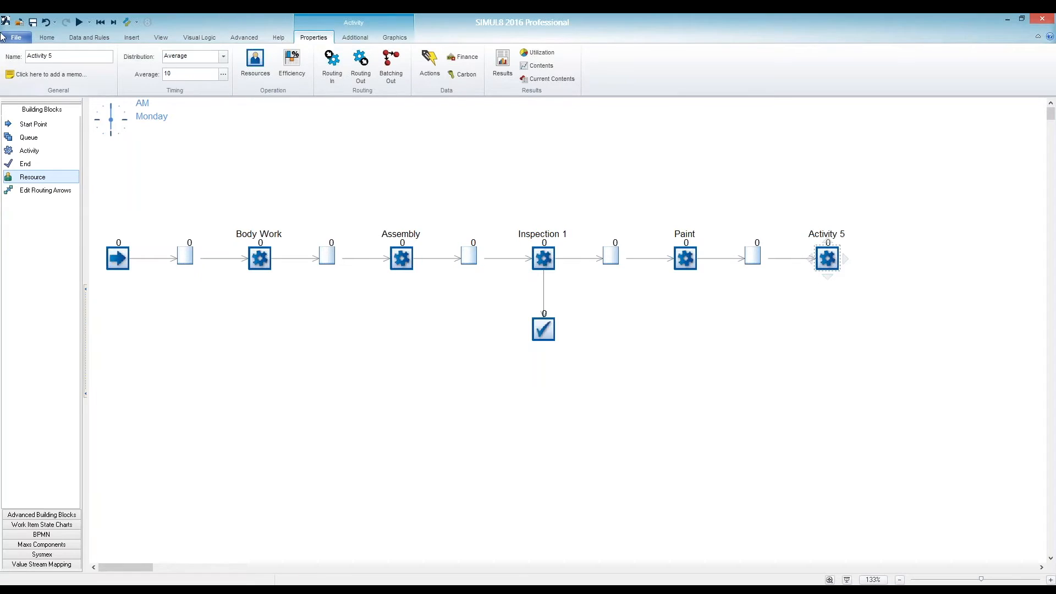
pyautogui.click(61, 57)
pyautogui.write('Inspection 2')
pyautogui.click(776, 359)
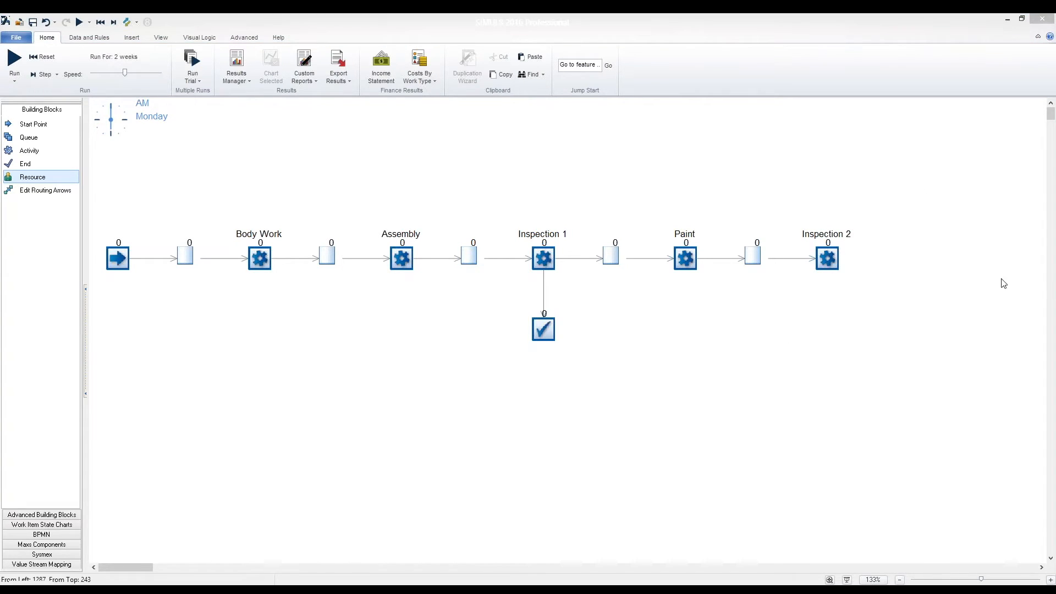
# - Append two linked queues to Inspection 2, one continuing the line after it and one below it
pyautogui.click(832, 262)
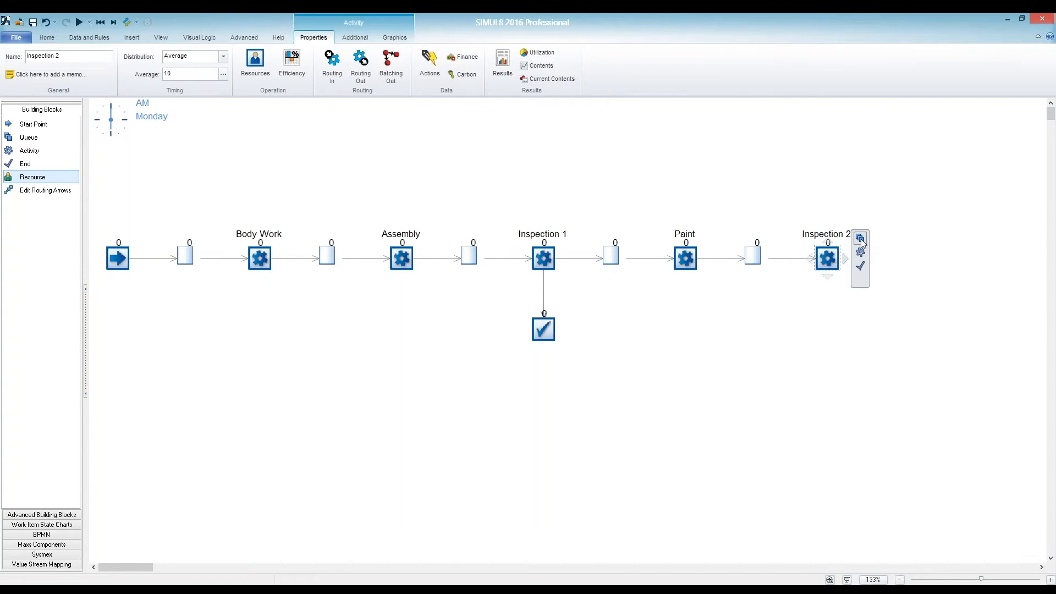
pyautogui.click(860, 238)
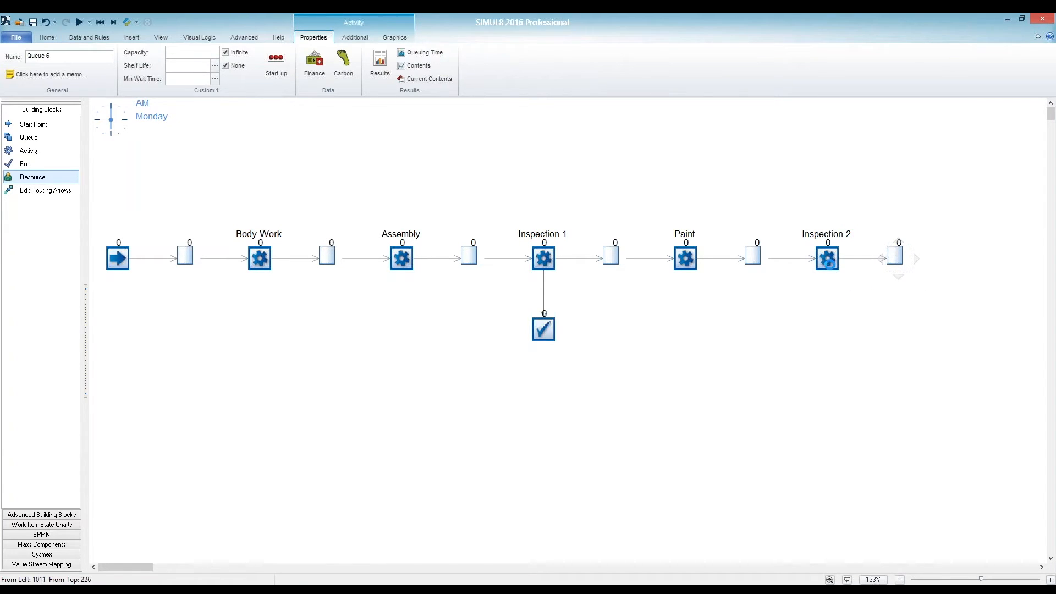
pyautogui.click(830, 268)
pyautogui.click(809, 293)
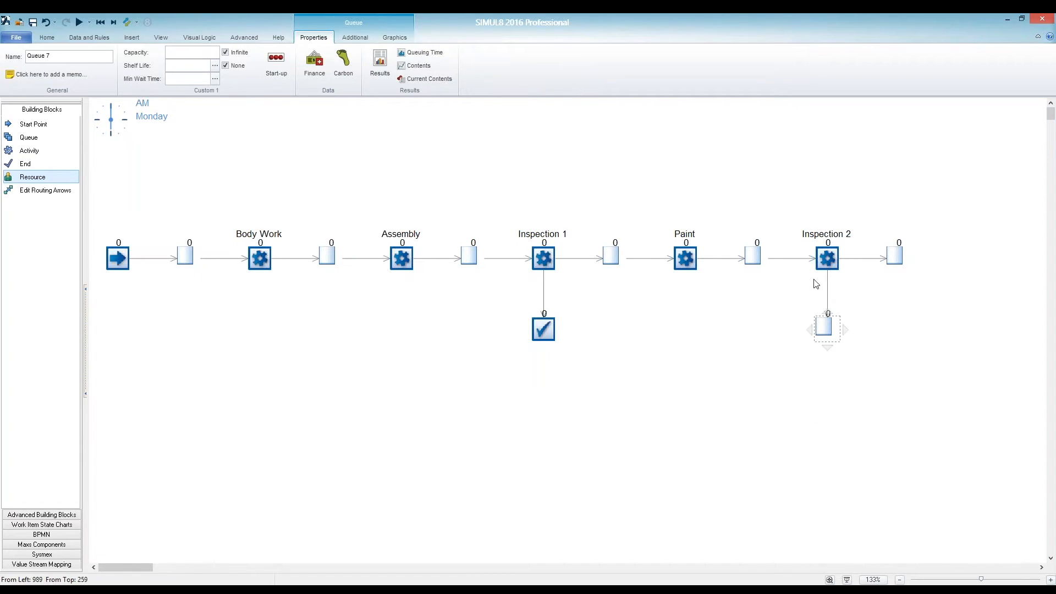
pyautogui.moveTo(835, 351)
# - Route Inspection 2's output by percent, sending 75% to the queue continuing the line and 25% to the queue below
pyautogui.click(824, 266)
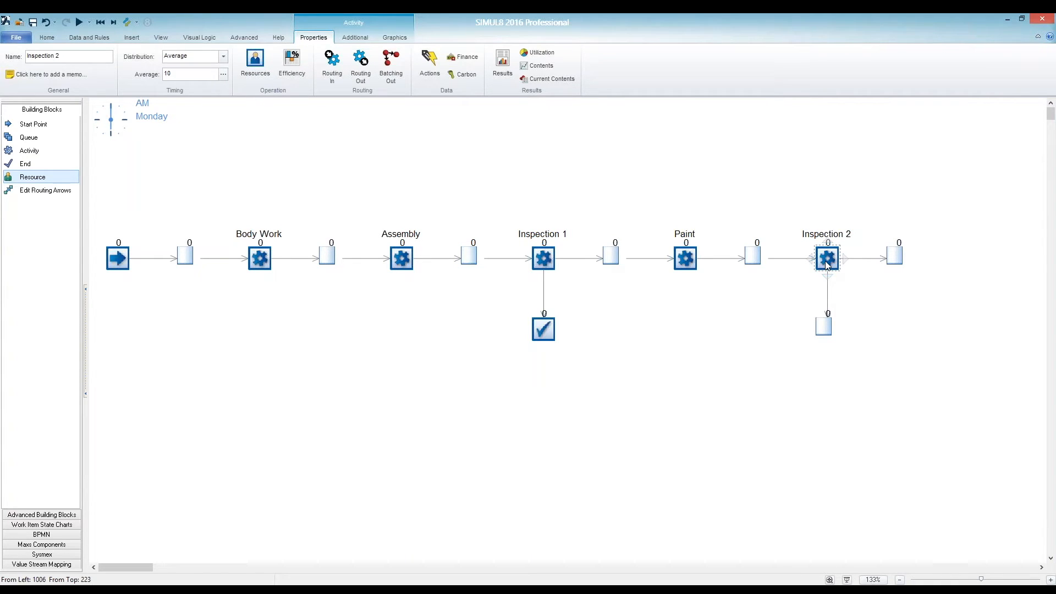
pyautogui.click(361, 65)
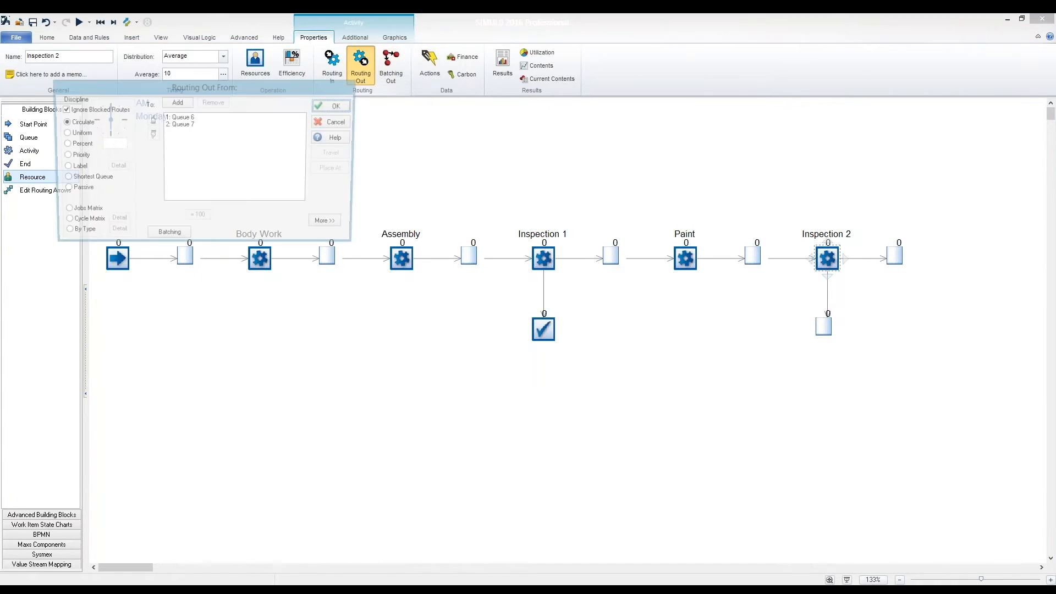
pyautogui.click(220, 370)
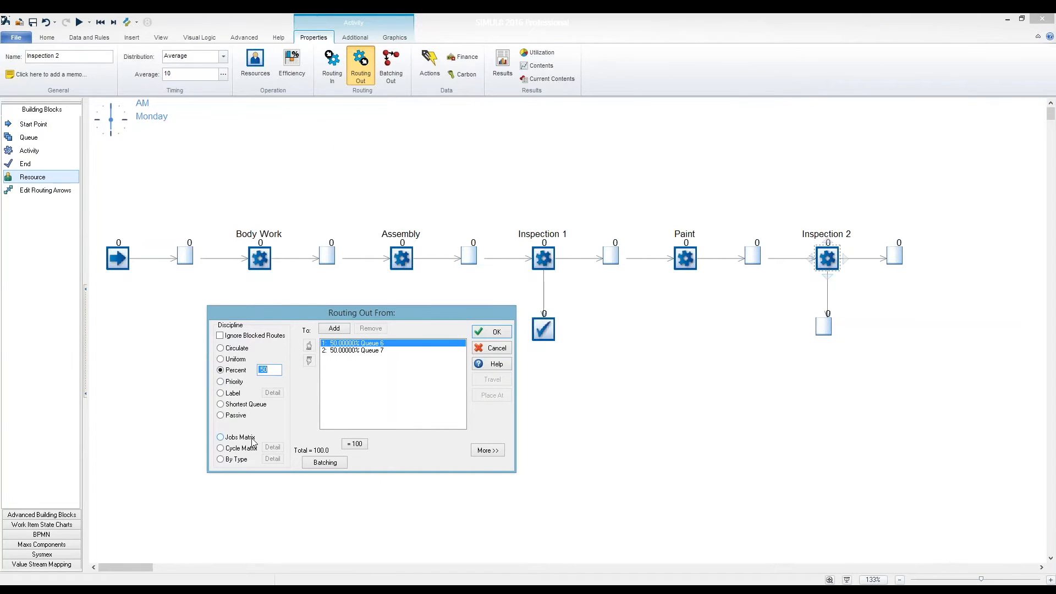
pyautogui.click(339, 343)
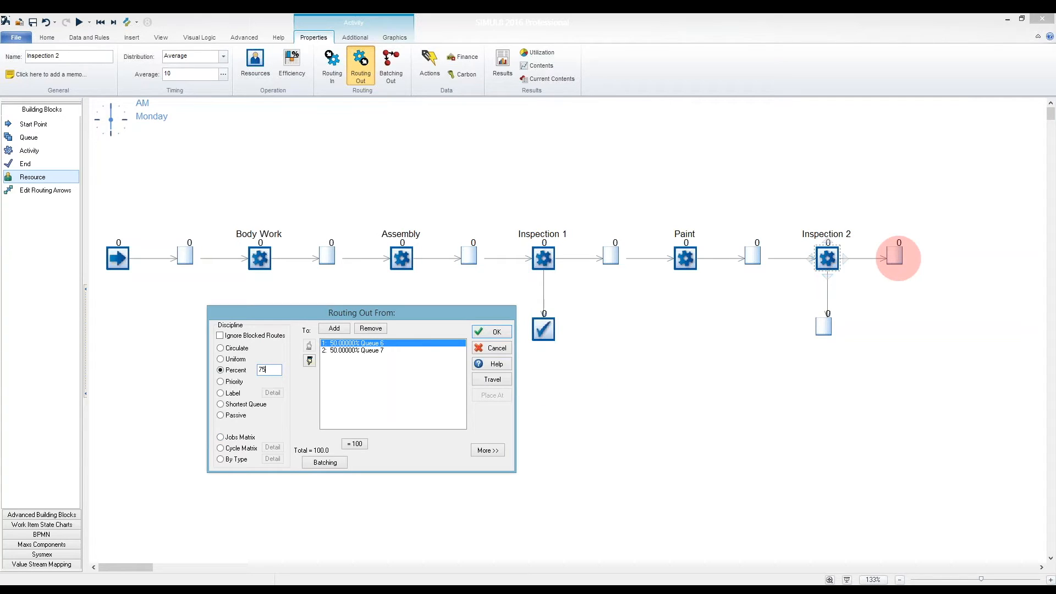
pyautogui.click(349, 345)
pyautogui.click(342, 350)
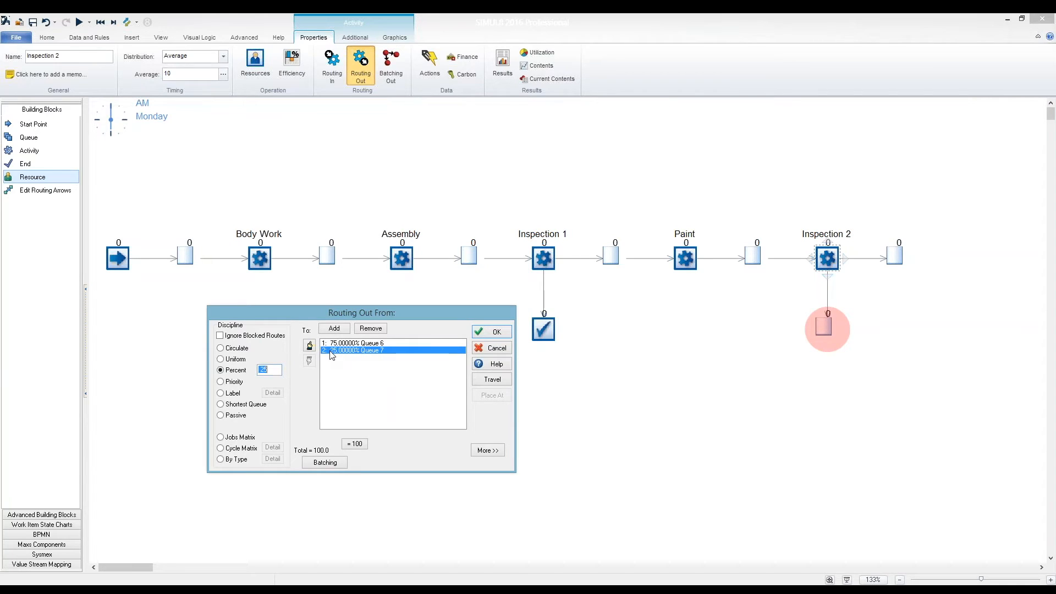
pyautogui.click(491, 331)
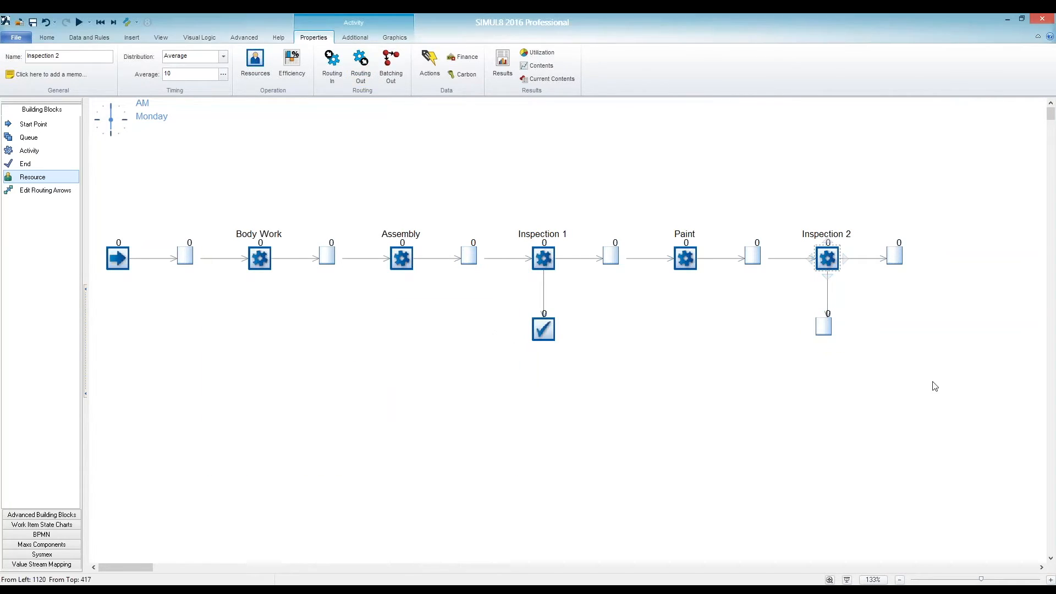
# - Append a linked activity to the left of the queue below Inspection 2 and name it Sanding
pyautogui.click(827, 331)
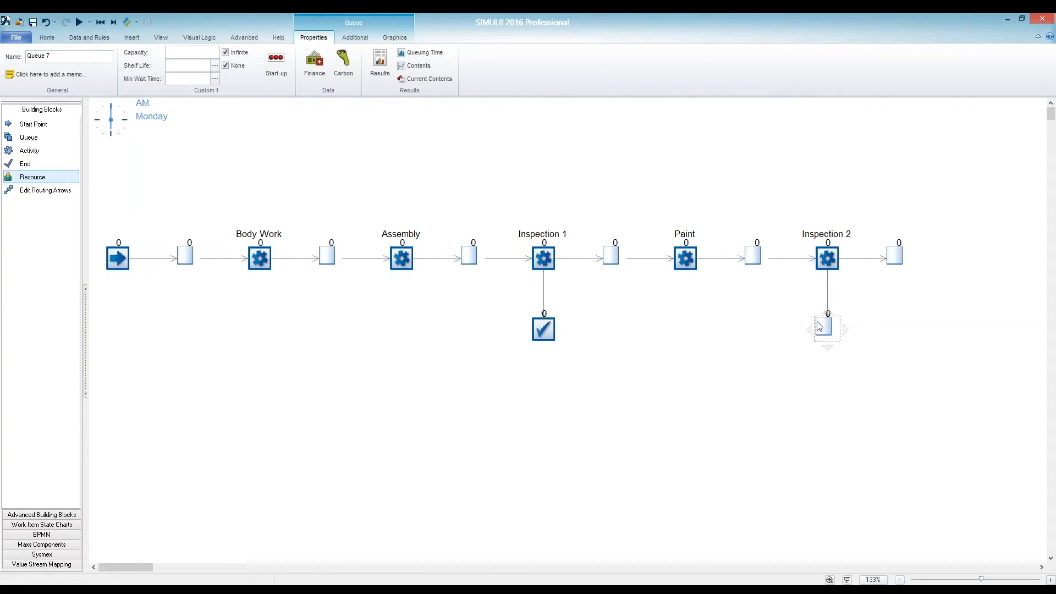
pyautogui.moveTo(833, 348)
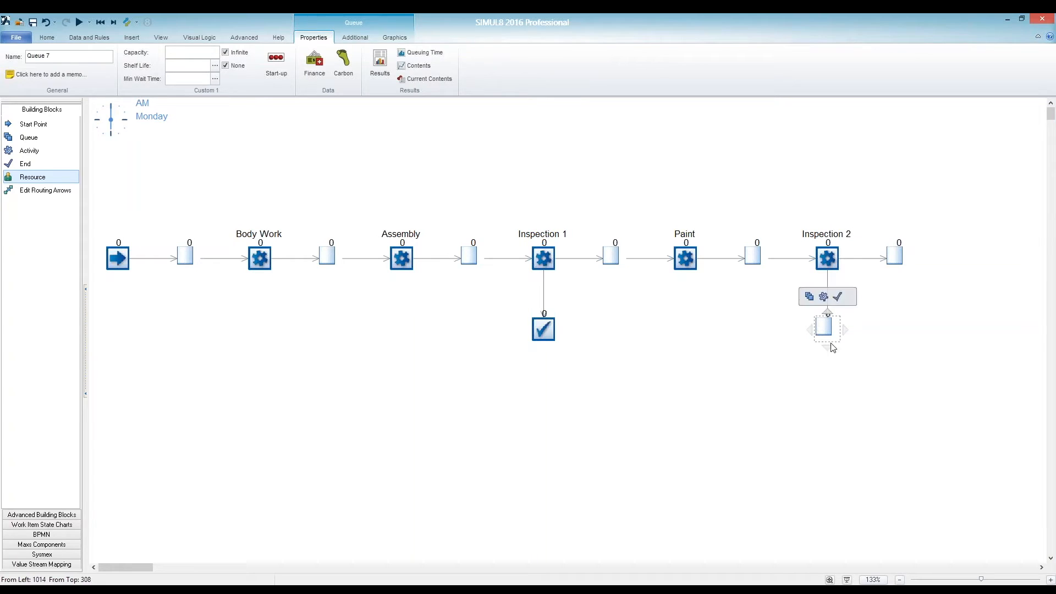
pyautogui.click(795, 323)
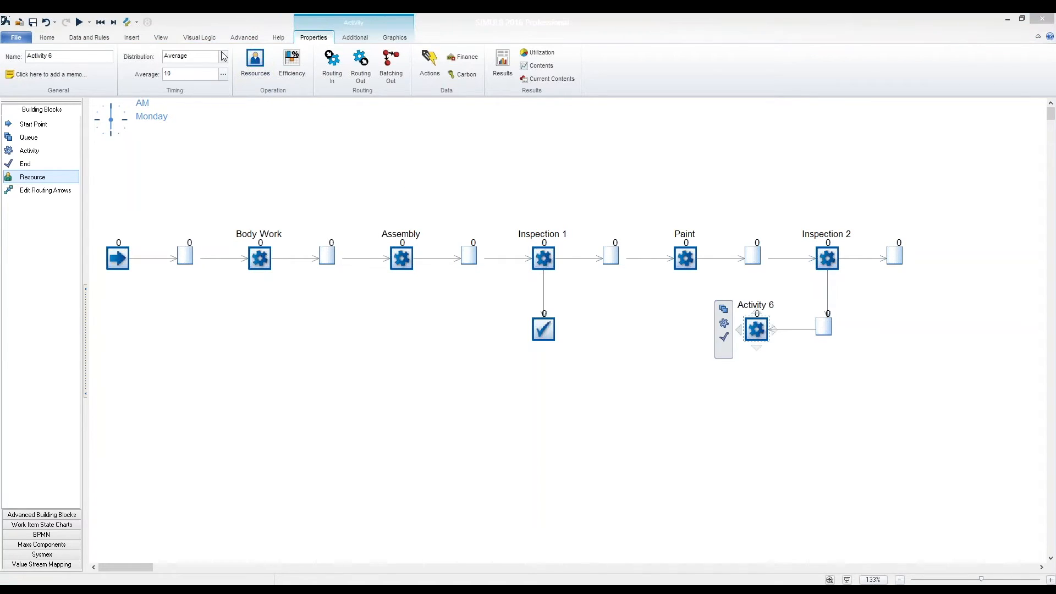
pyautogui.click(60, 59)
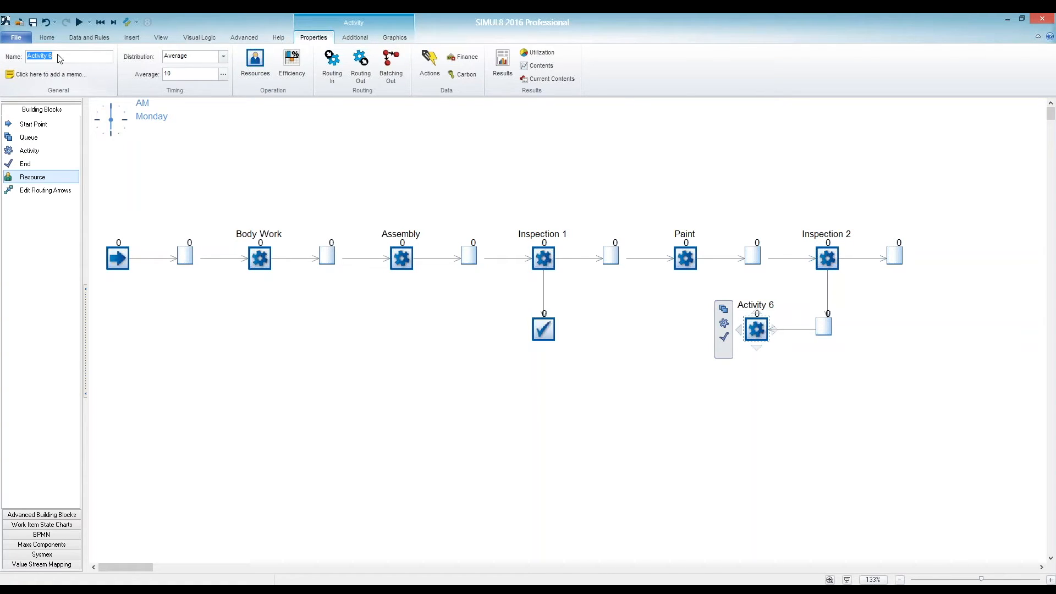
pyautogui.write('Sanding')
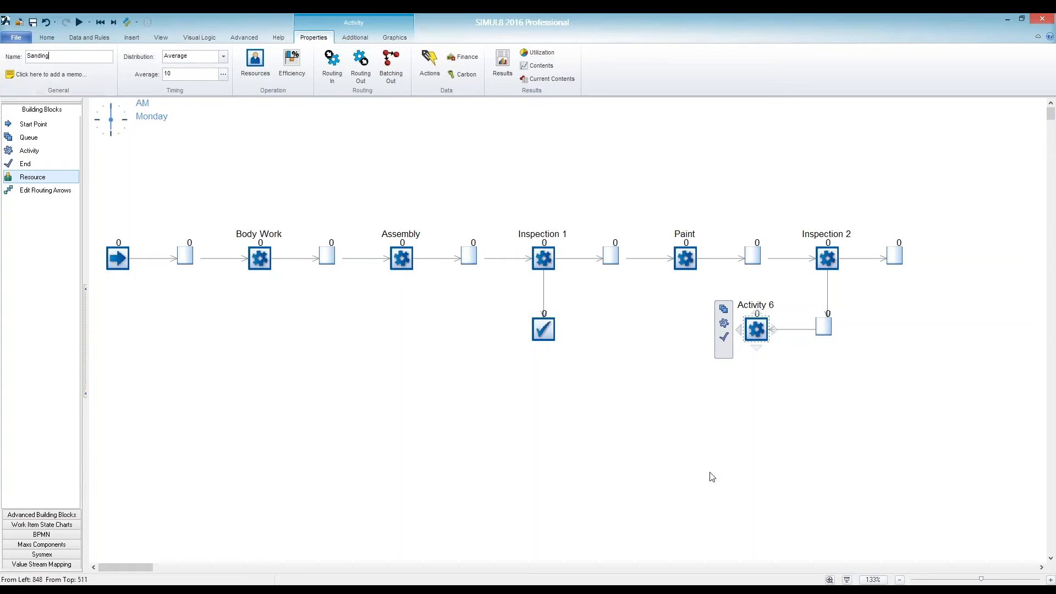
pyautogui.click(756, 381)
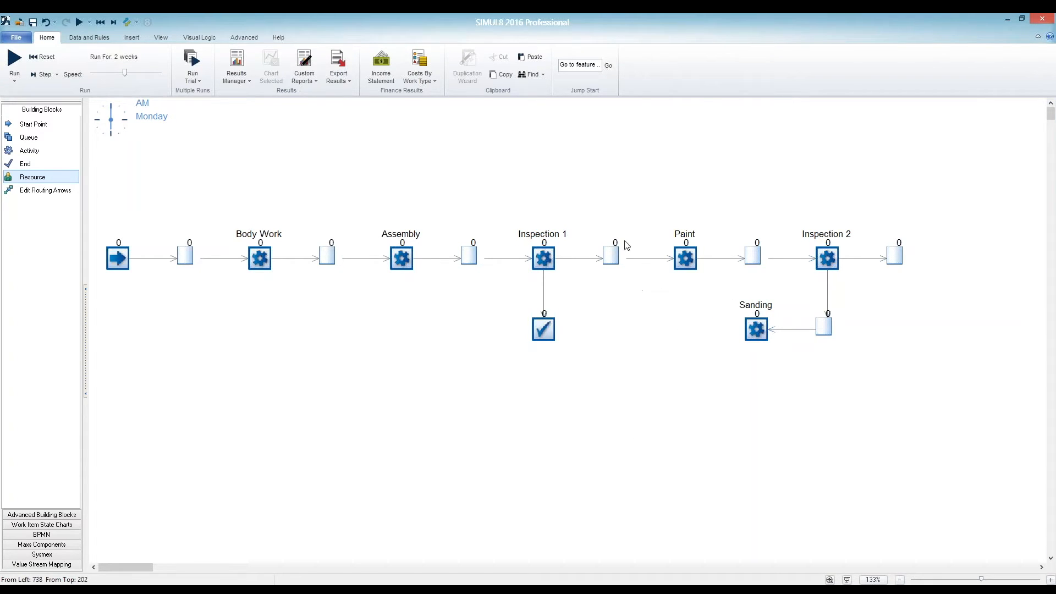
# - Append a linked queue after Sanding, beneath Paint, and connect it up to the Paint activity
pyautogui.click(757, 330)
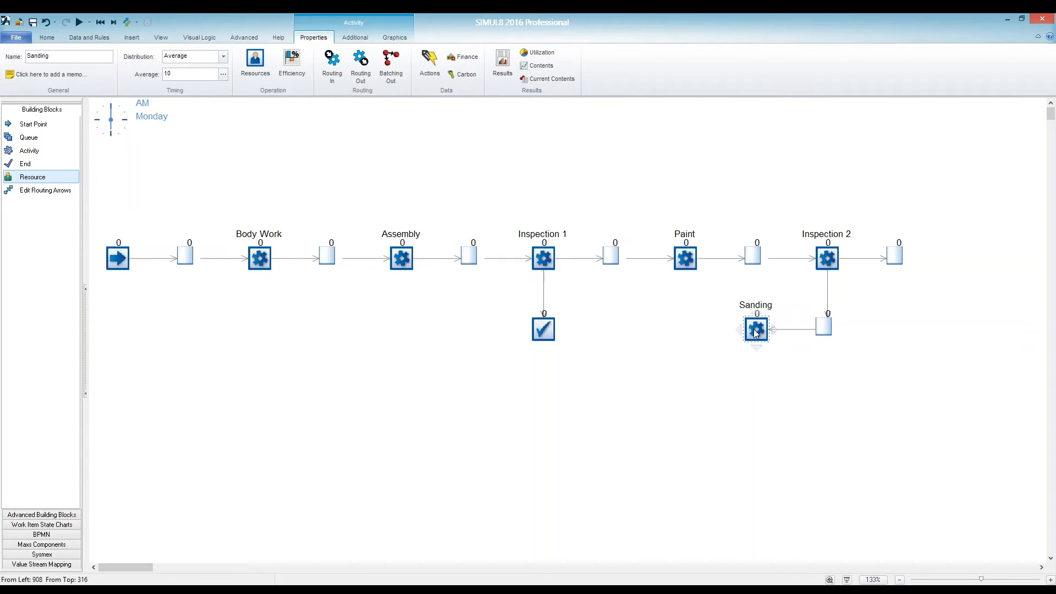
pyautogui.moveTo(740, 330)
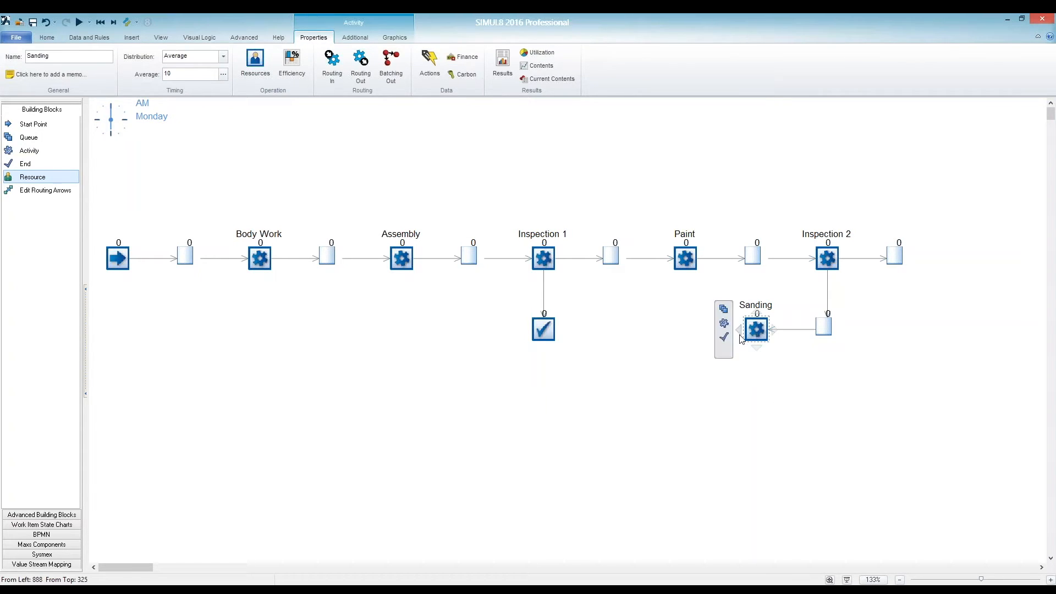
pyautogui.click(723, 311)
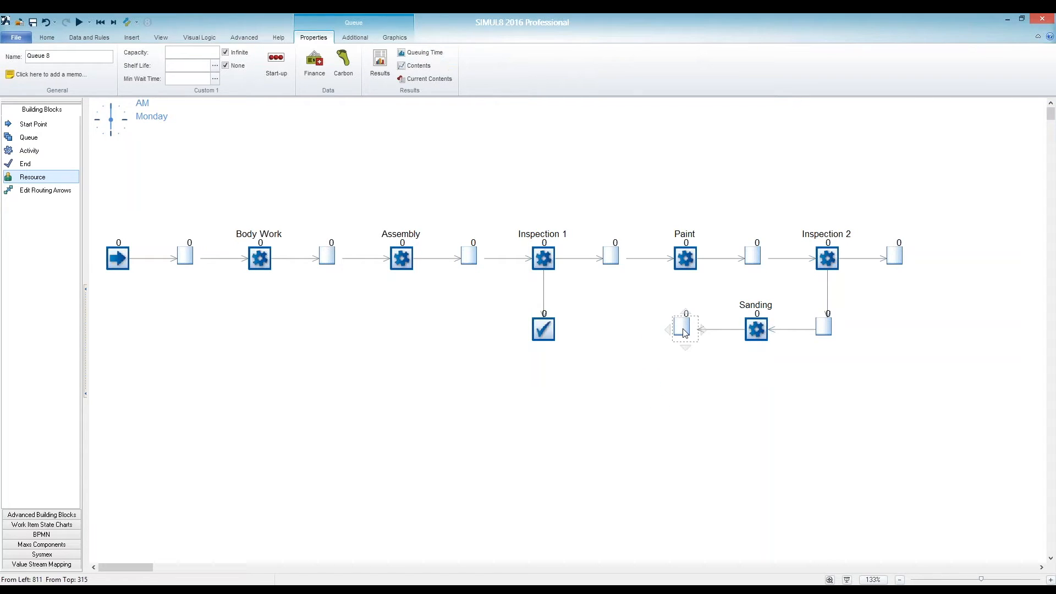
pyautogui.moveTo(685, 312)
pyautogui.mouseDown()
pyautogui.moveTo(679, 248)
pyautogui.moveTo(685, 257)
pyautogui.mouseUp()
# - Prioritise the queue after Sanding above Queue for Paint in Paint's routing in, keeping the Priority discipline
pyautogui.click(688, 263)
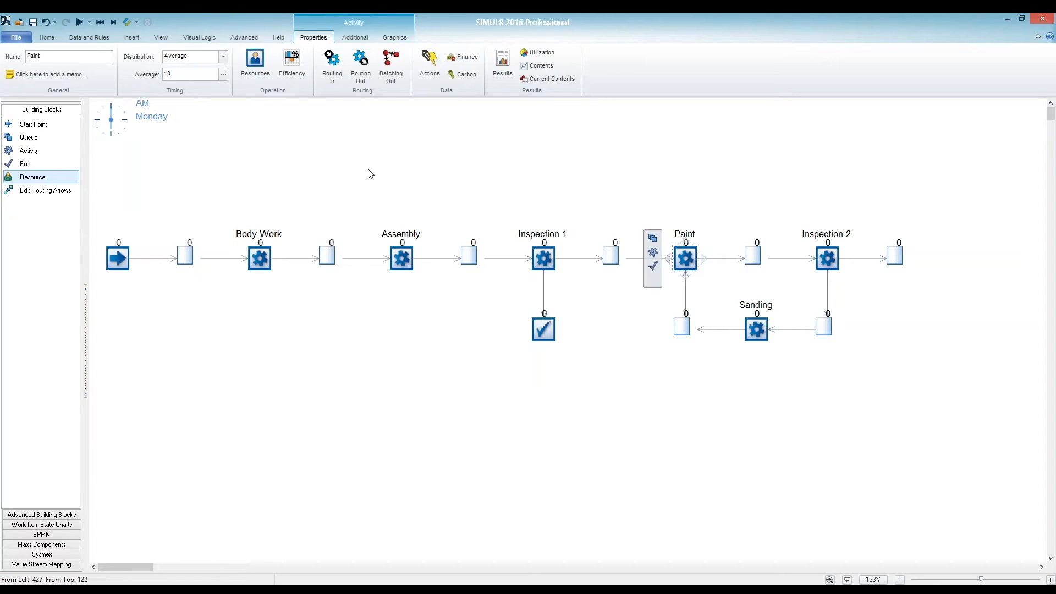
pyautogui.click(332, 65)
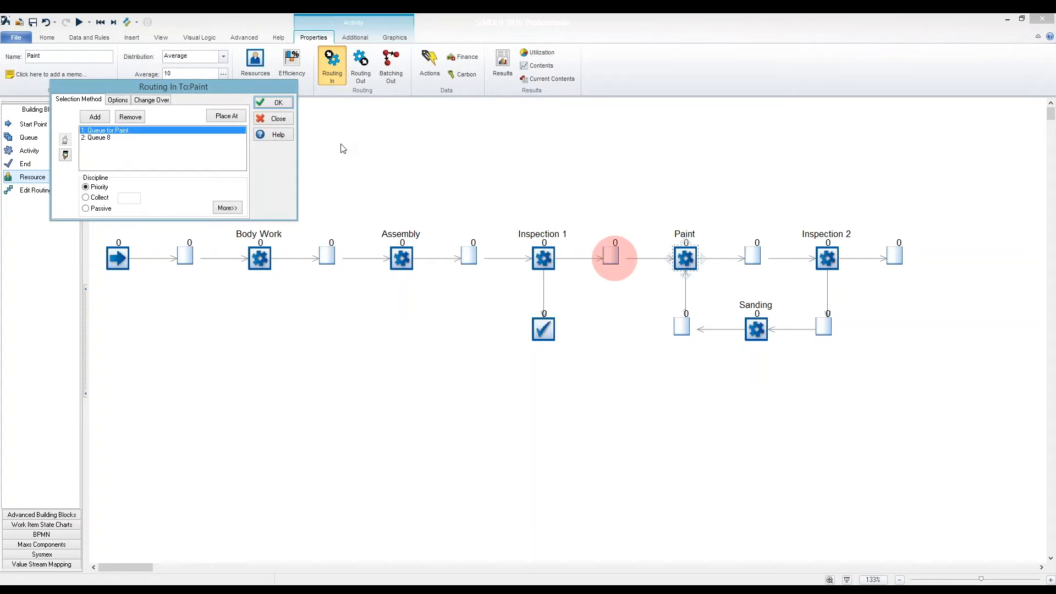
pyautogui.click(227, 207)
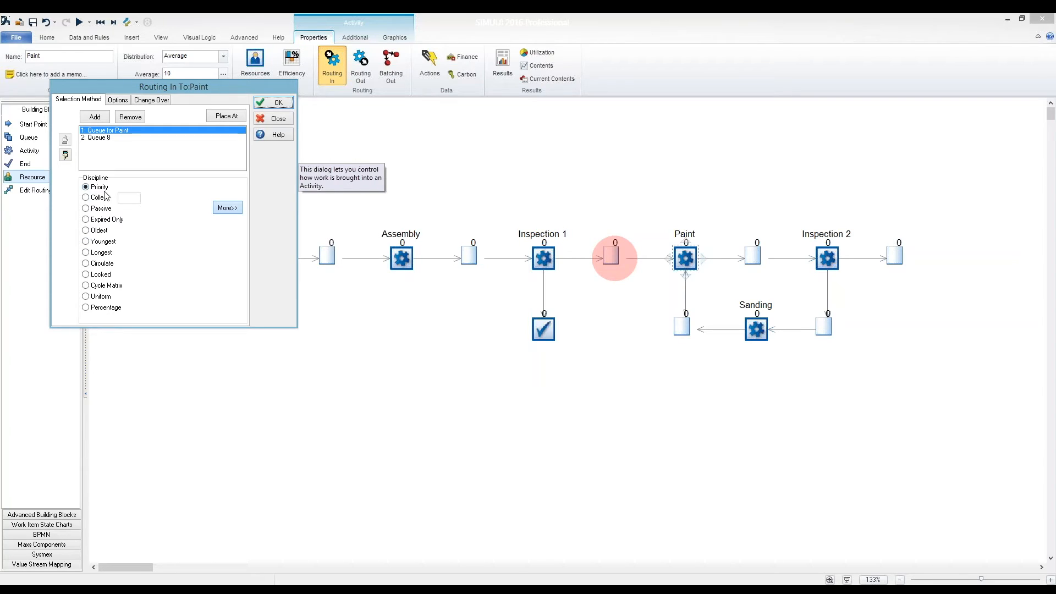
pyautogui.click(107, 139)
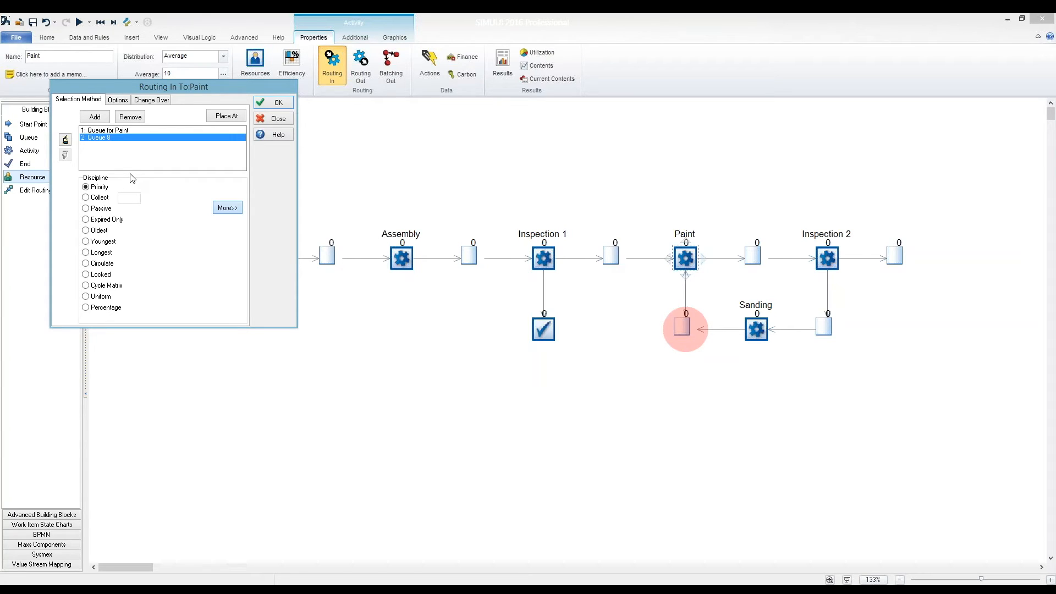
pyautogui.click(65, 140)
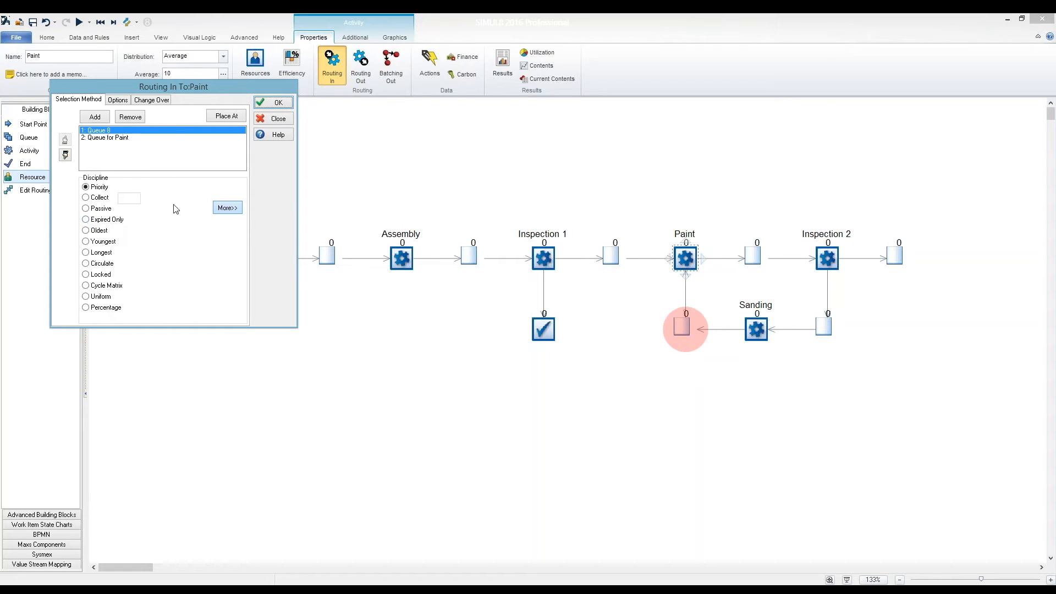
pyautogui.click(117, 138)
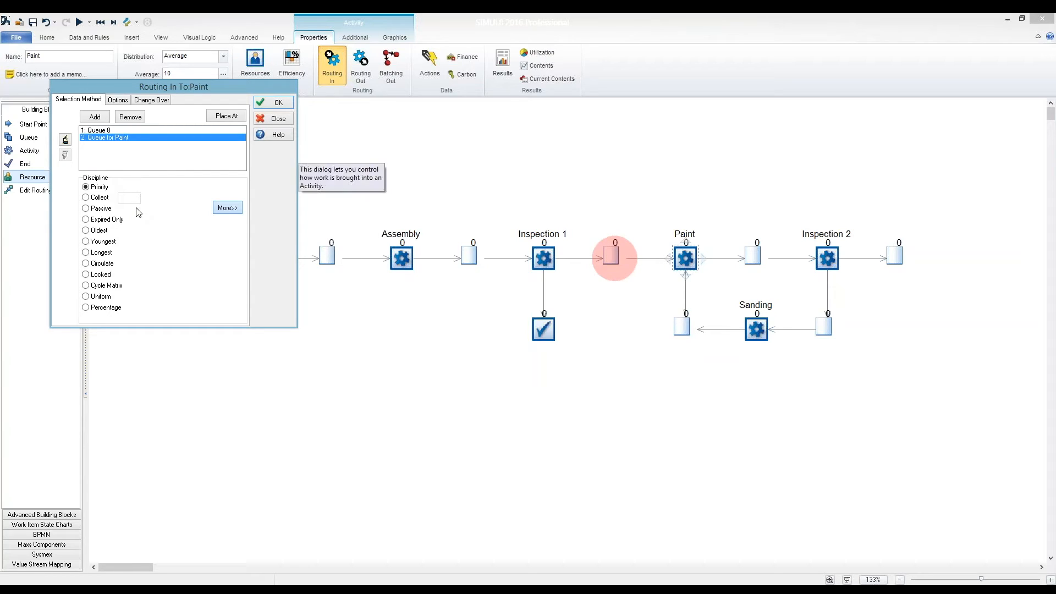
pyautogui.click(271, 103)
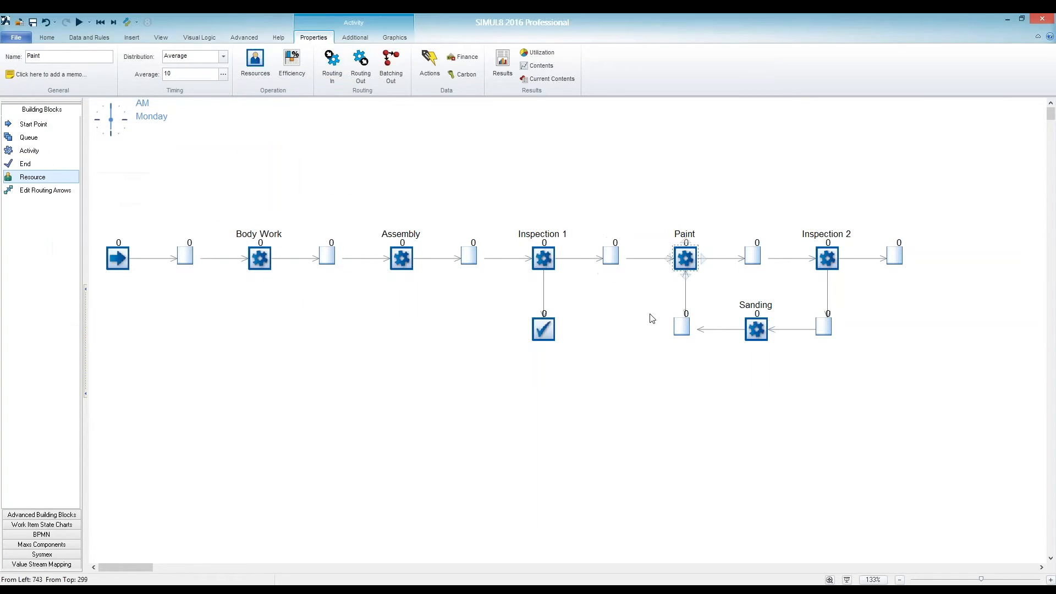
# - Delete the queue between Sanding and Paint, along with the direct routing arrow from Sanding to Paint
pyautogui.click(679, 327)
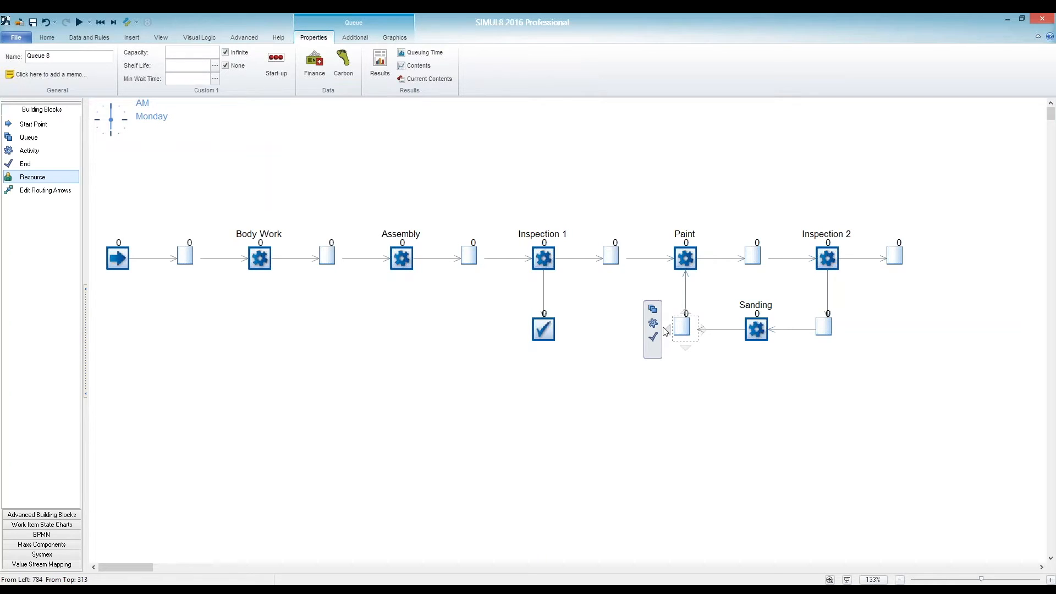
pyautogui.press('Delete')
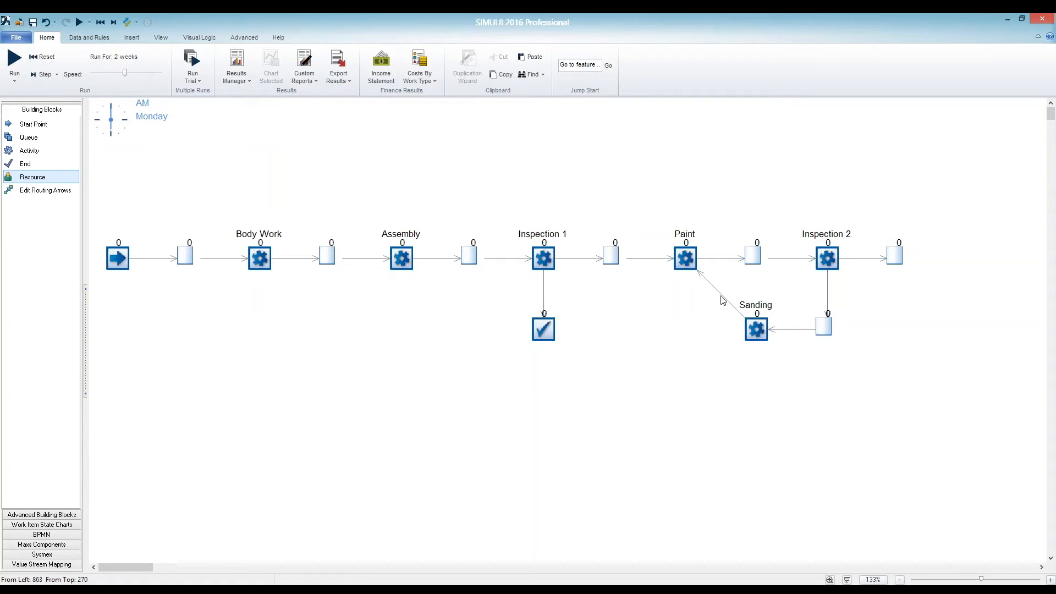
pyautogui.press('Delete')
# - Link Sanding back to the queue before Paint and bend the routing arrow into a right angle
pyautogui.click(750, 327)
pyautogui.moveTo(741, 331); pyautogui.dragTo(609, 256)
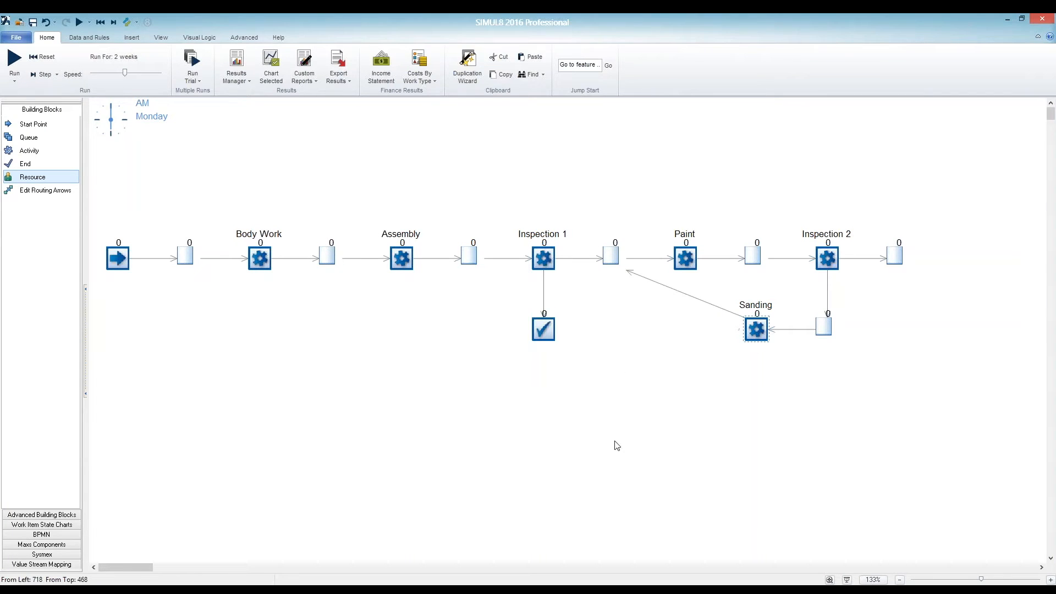
pyautogui.click(682, 296)
pyautogui.moveTo(681, 292); pyautogui.dragTo(613, 328)
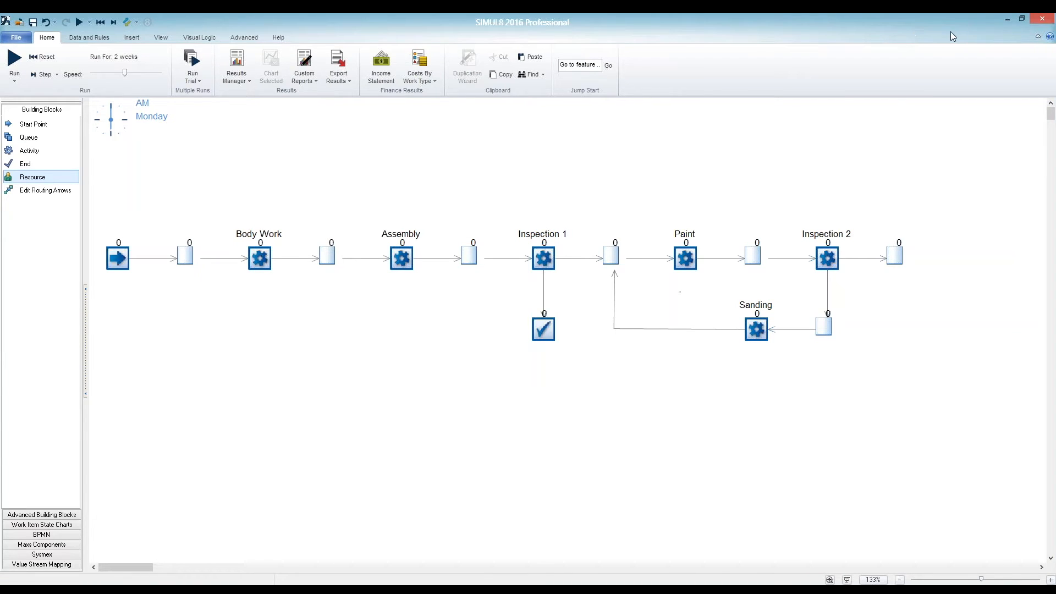
# - Append a linked activity after the queue following Inspection 2 and name it Shipping
pyautogui.click(897, 258)
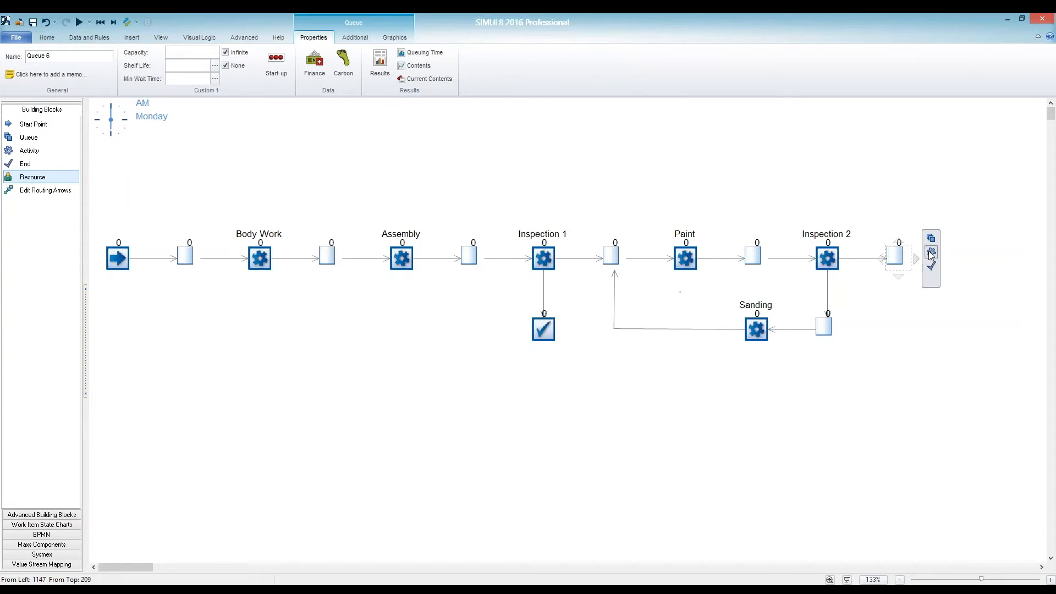
pyautogui.click(931, 253)
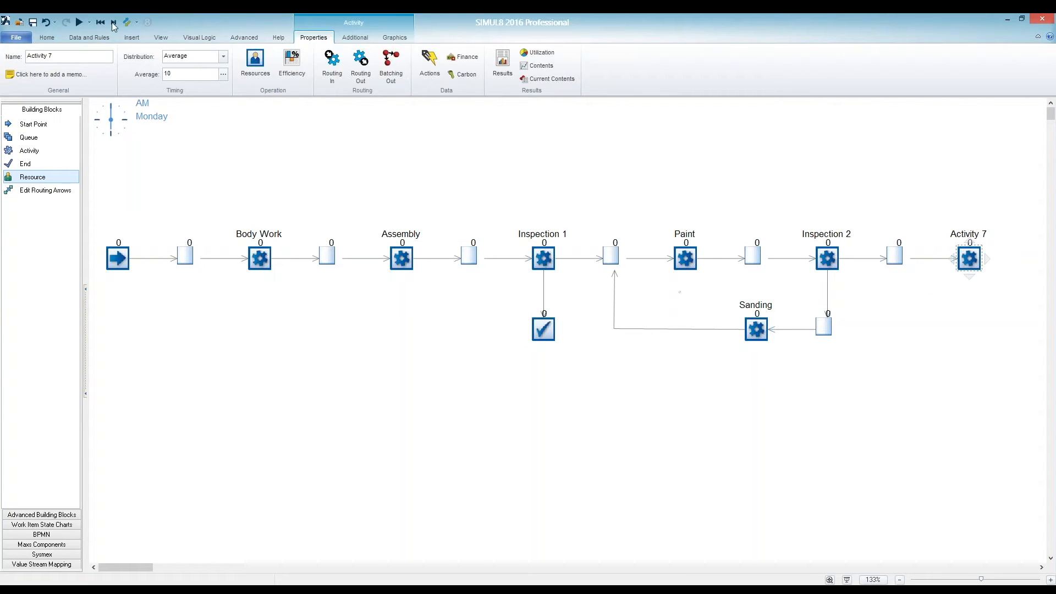
pyautogui.tripleClick(68, 57)
pyautogui.write('Shipping')
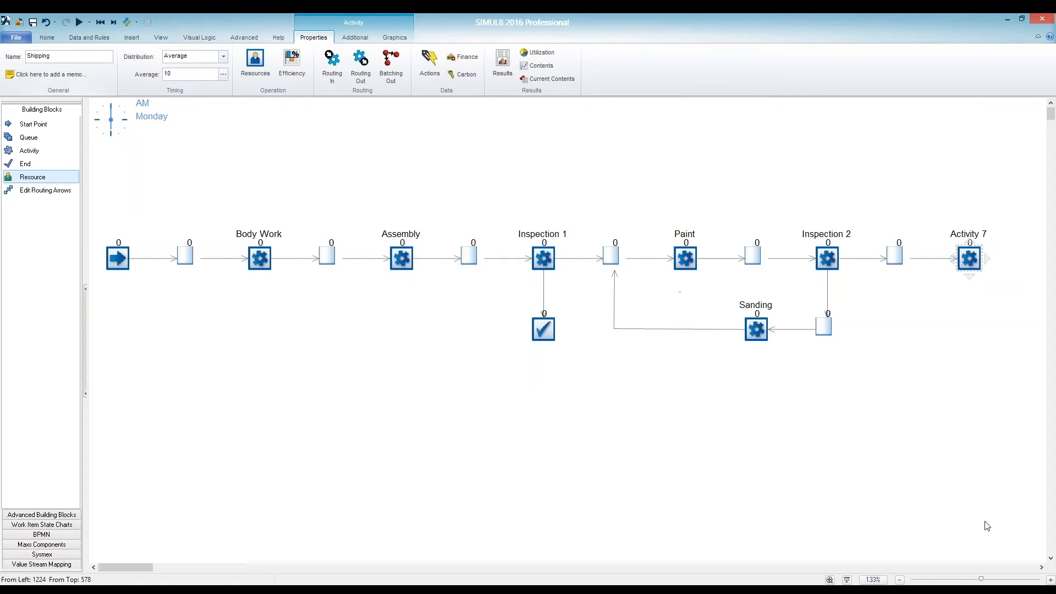
pyautogui.click(962, 283)
# - Append a linked end to the right of the Shipping activity
pyautogui.click(977, 257)
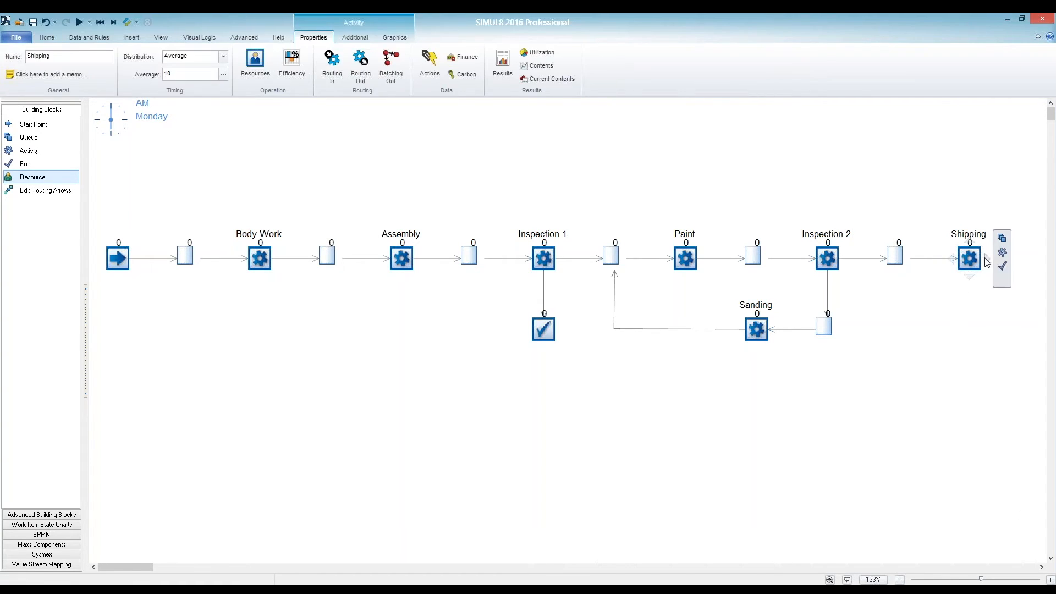
pyautogui.click(1002, 266)
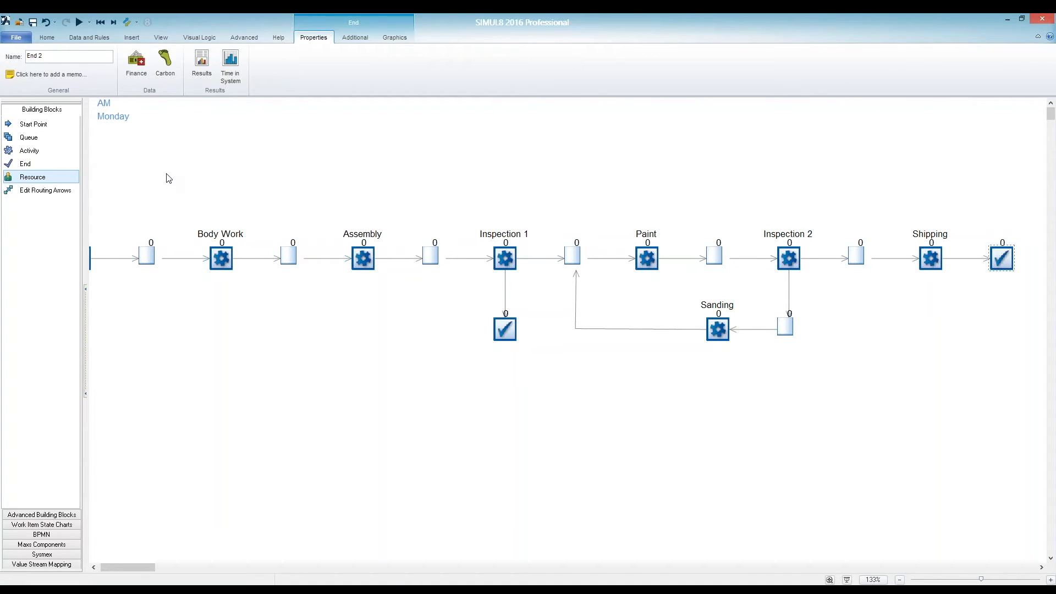
pyautogui.moveTo(141, 563); pyautogui.dragTo(136, 566)
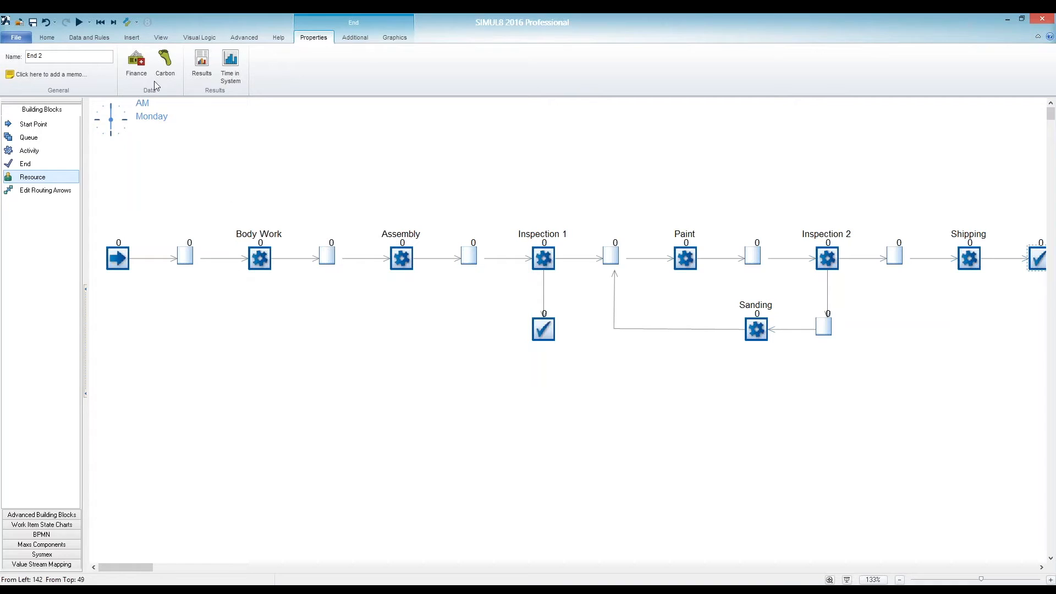
# - Reset the simulation and run it with the animation speed lowered to near its minimum
pyautogui.click(48, 37)
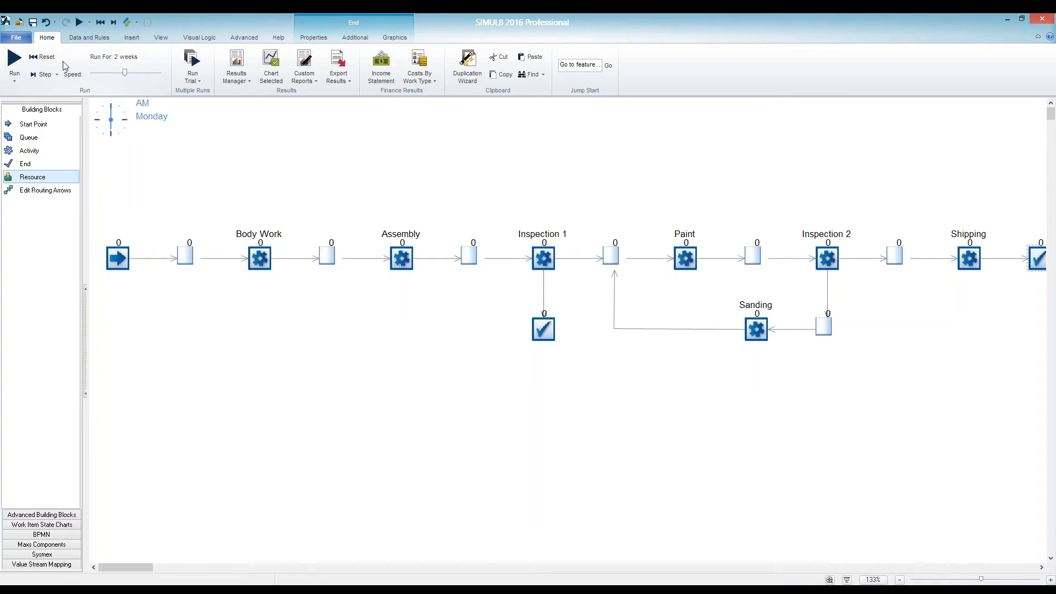
pyautogui.click(45, 58)
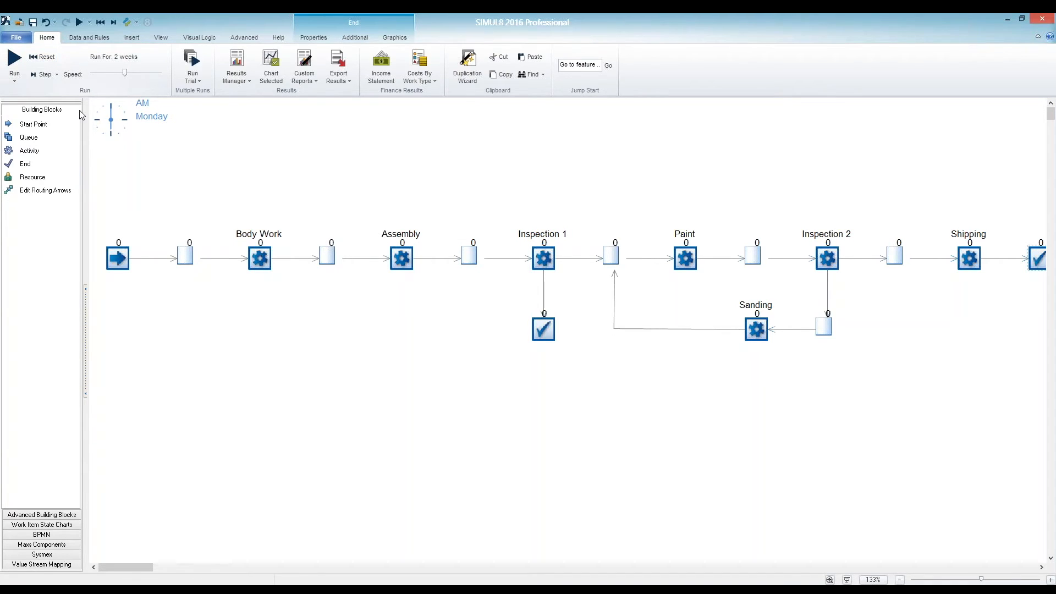
pyautogui.moveTo(126, 76); pyautogui.dragTo(95, 74)
pyautogui.click(15, 60)
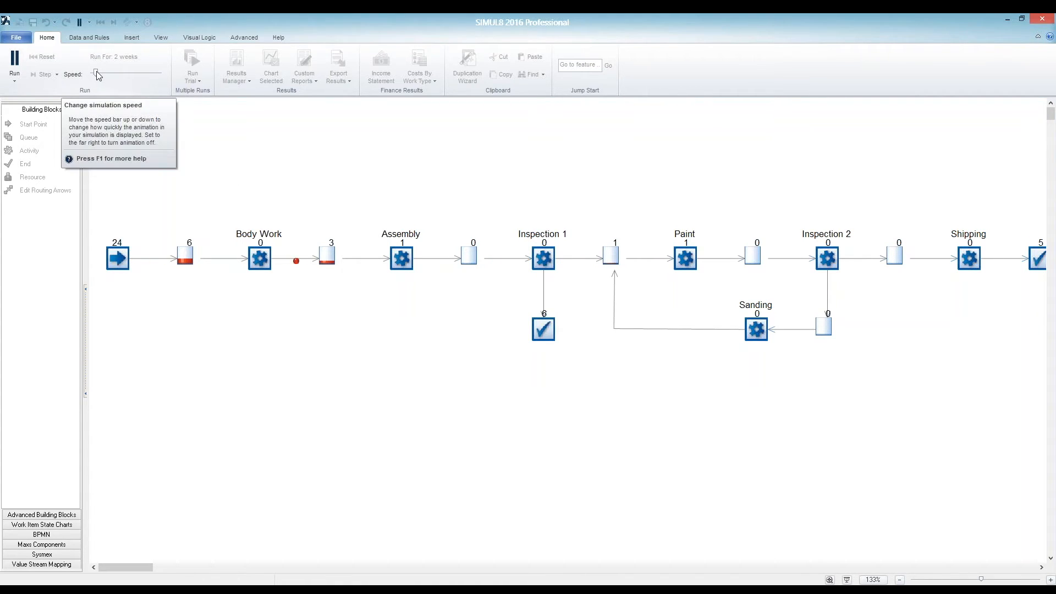
# - Finish the run at maximum animation speed and check the timing settings of the Body Work and Assembly activities
pyautogui.click(117, 73)
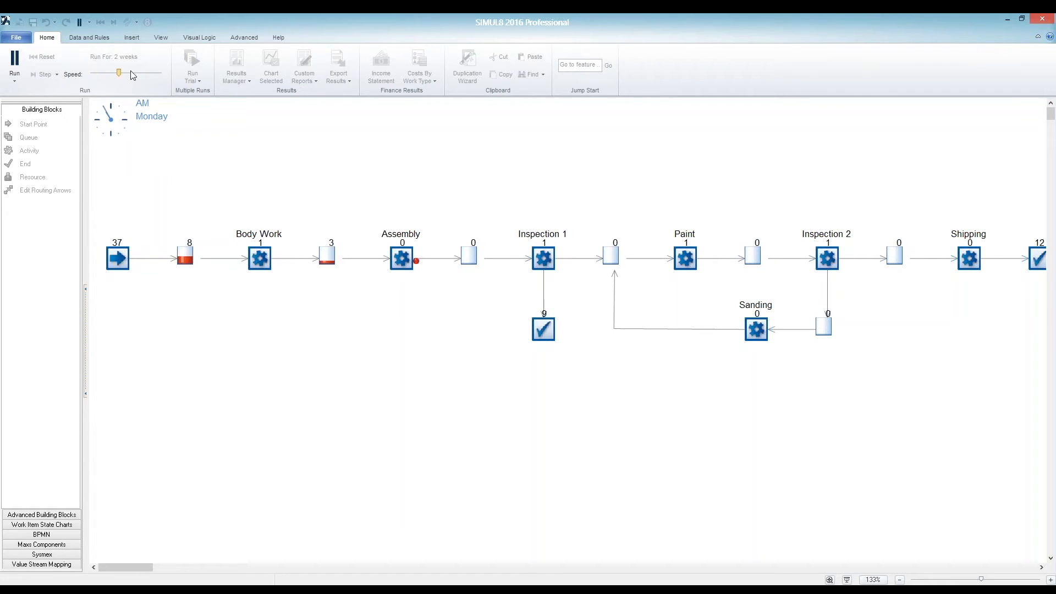
pyautogui.moveTo(117, 72); pyautogui.dragTo(169, 76)
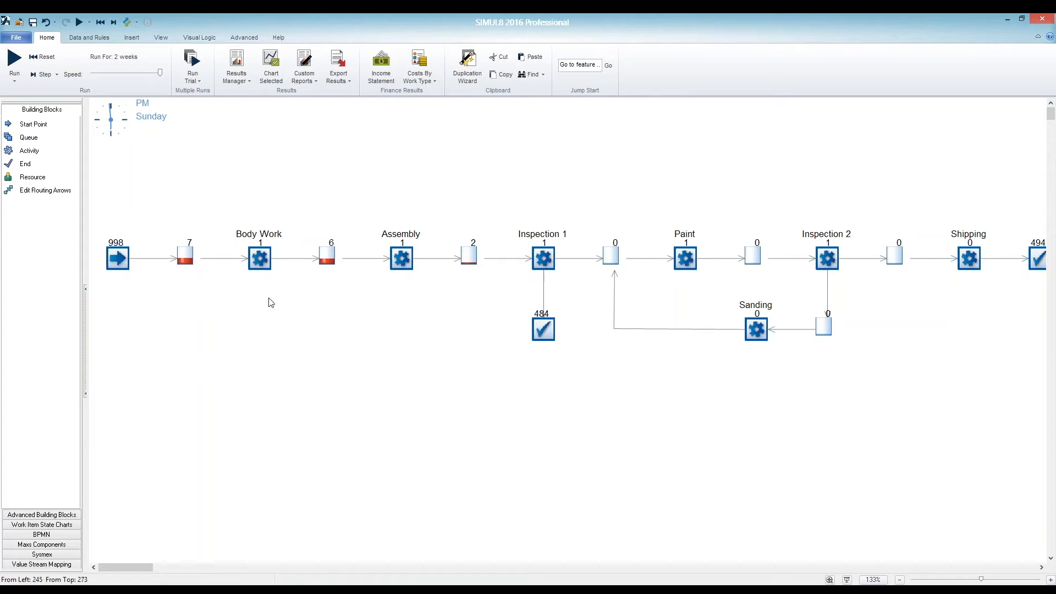
pyautogui.click(258, 268)
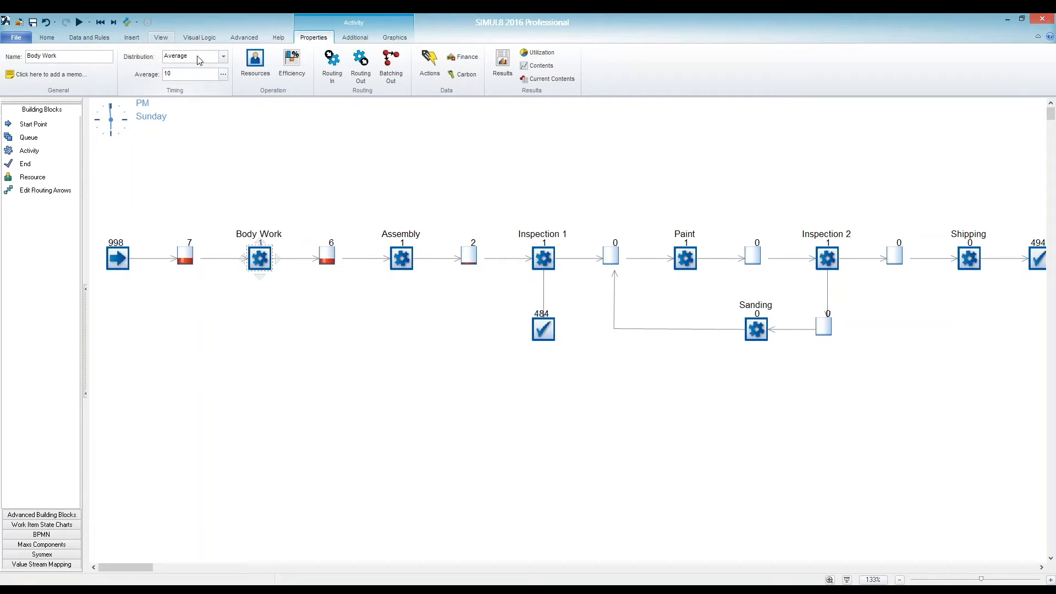
pyautogui.click(402, 264)
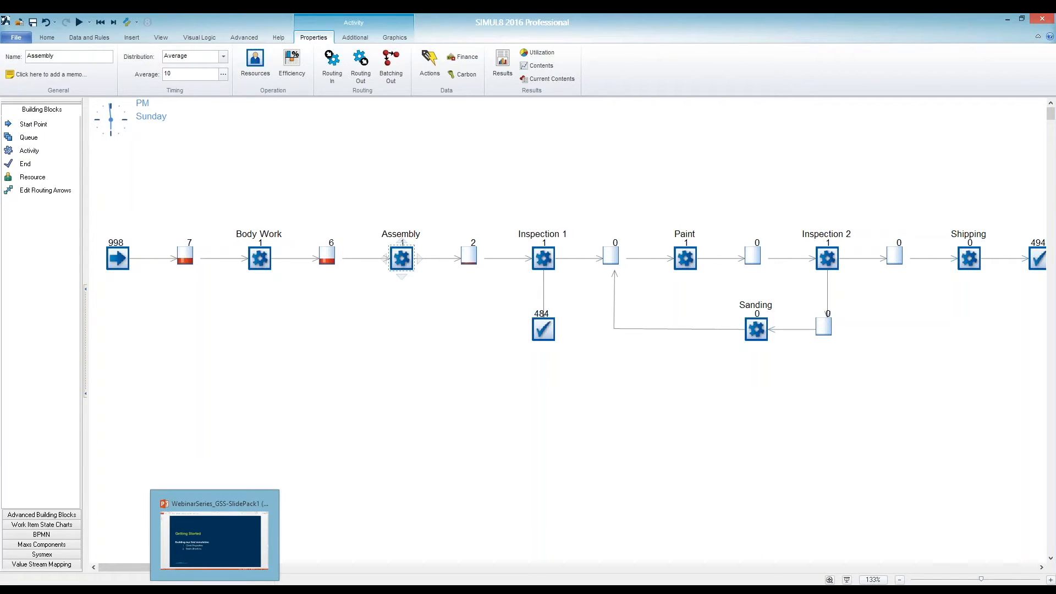
# - Switch to the WebinarSeries_GSS-SlidePack1 presentation in PowerPoint and start the slide show from the current Getting Started slide
pyautogui.moveTo(248, 589)
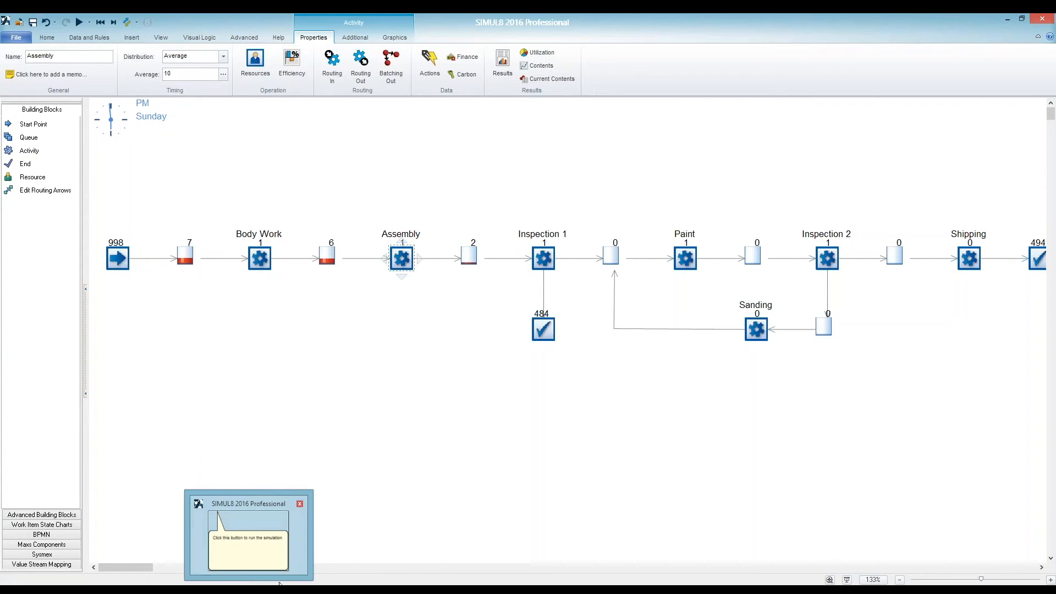
pyautogui.click(218, 591)
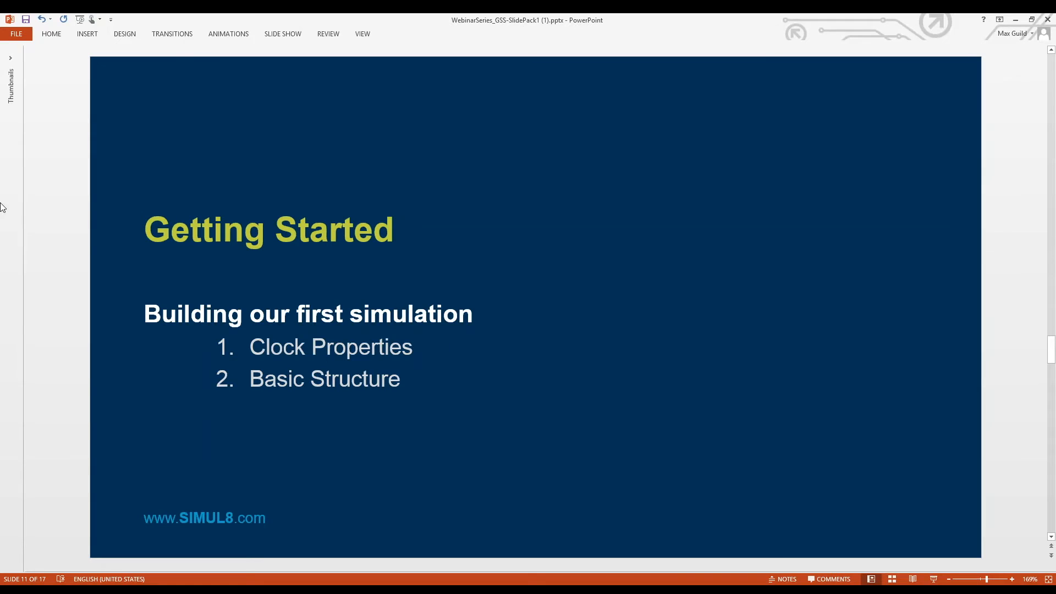
pyautogui.click(933, 579)
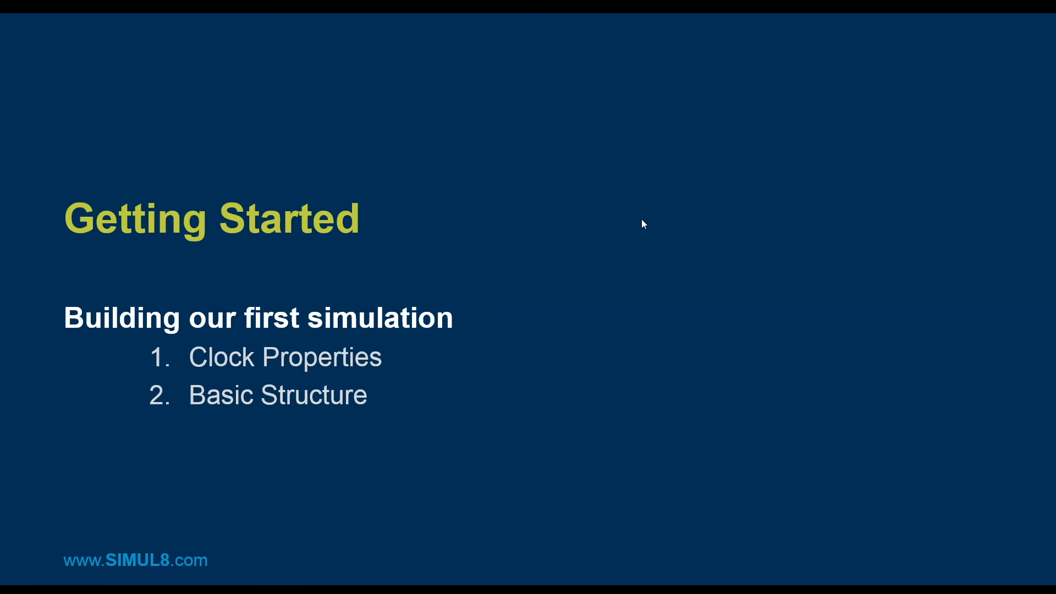
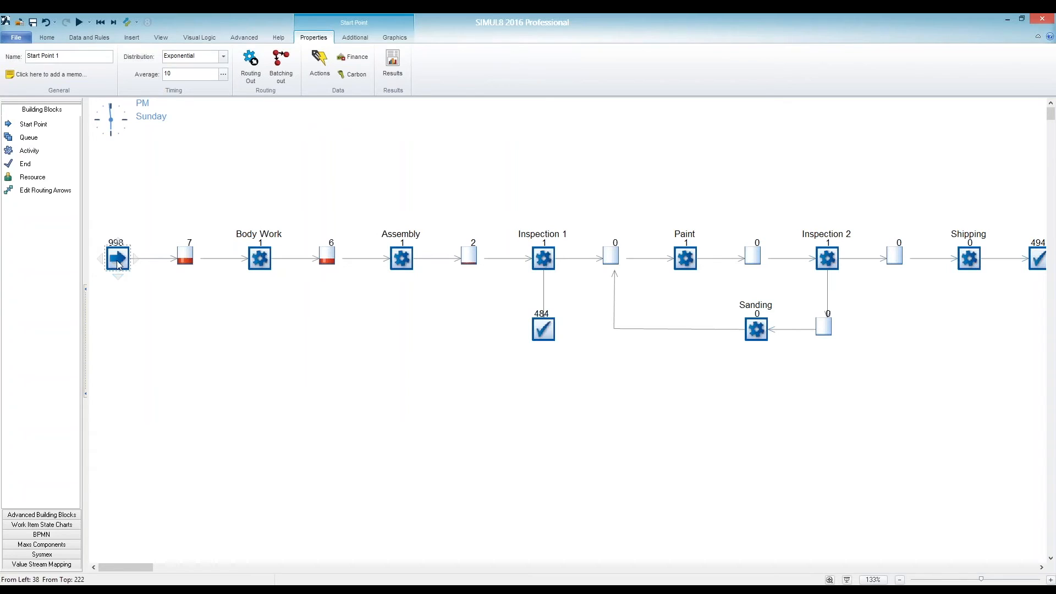
# - Set the average inter-arrival time of Start Point 1 to 25
pyautogui.doubleClick(167, 74)
pyautogui.write('25')
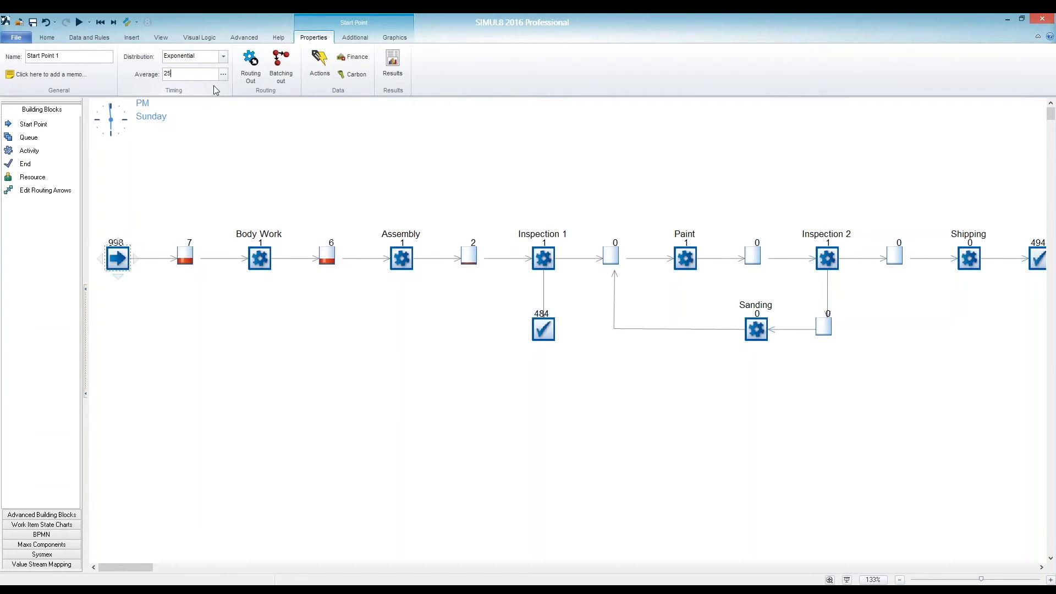
pyautogui.click(228, 315)
# - Give the Body Work activity a Uniform timing distribution from 10 to 20
pyautogui.click(261, 266)
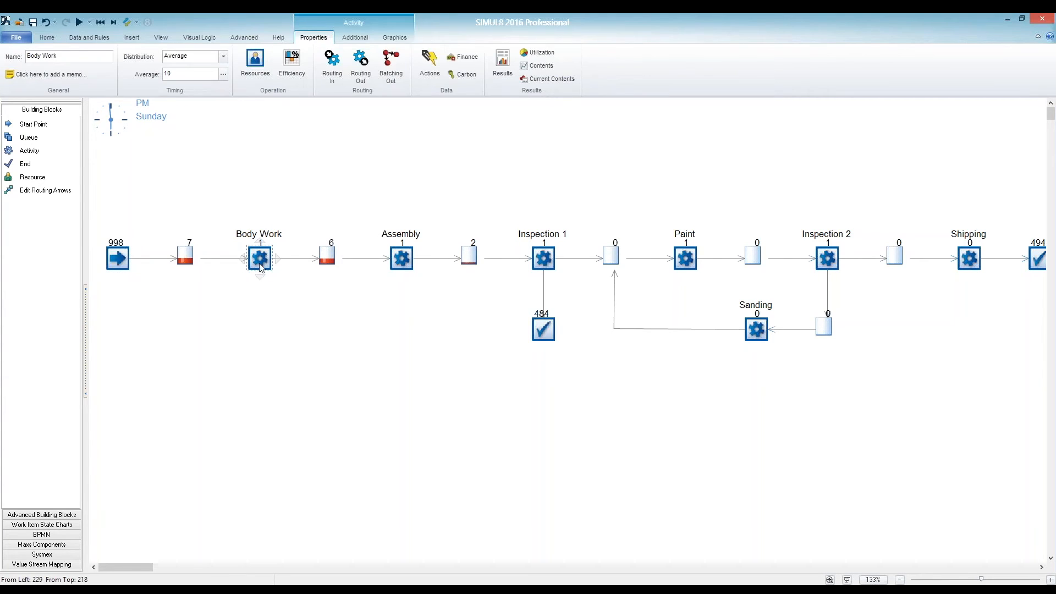
pyautogui.click(223, 57)
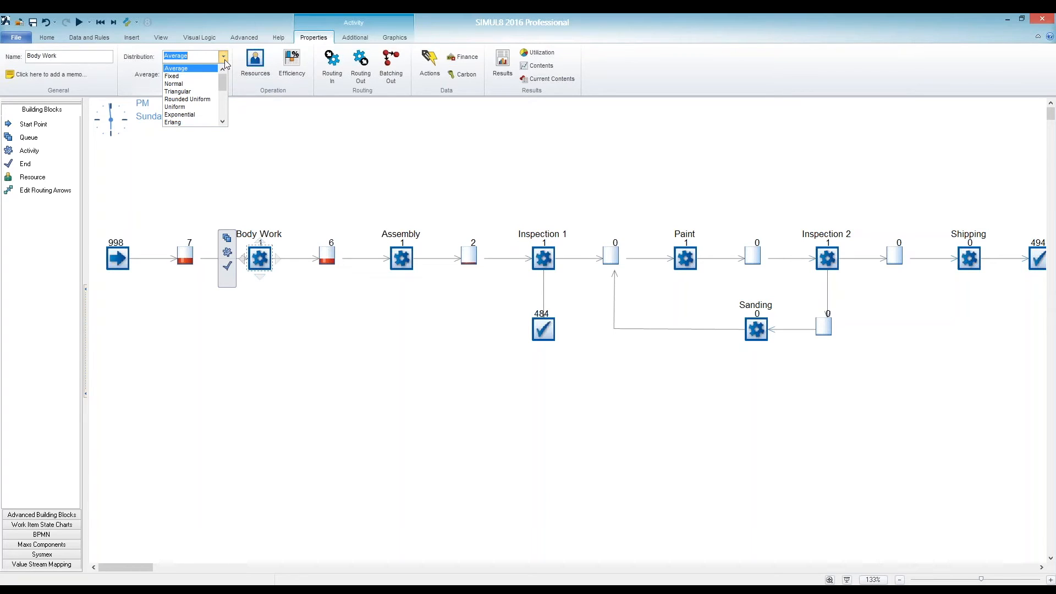
pyautogui.click(187, 109)
pyautogui.click(170, 78)
pyautogui.write('20')
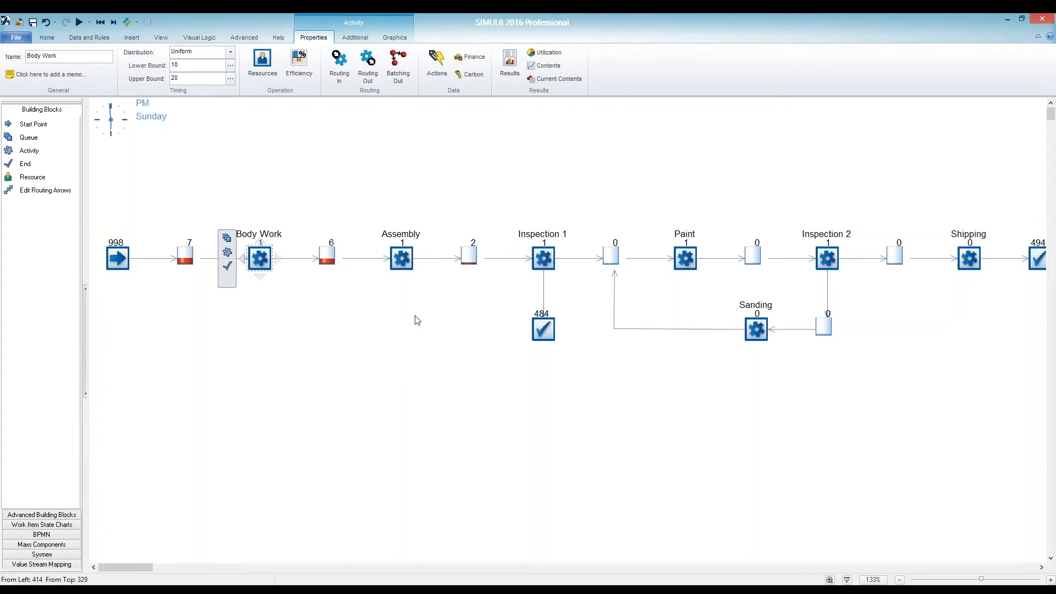
# - Set the average processing time of the Assembly activity to 60
pyautogui.click(396, 268)
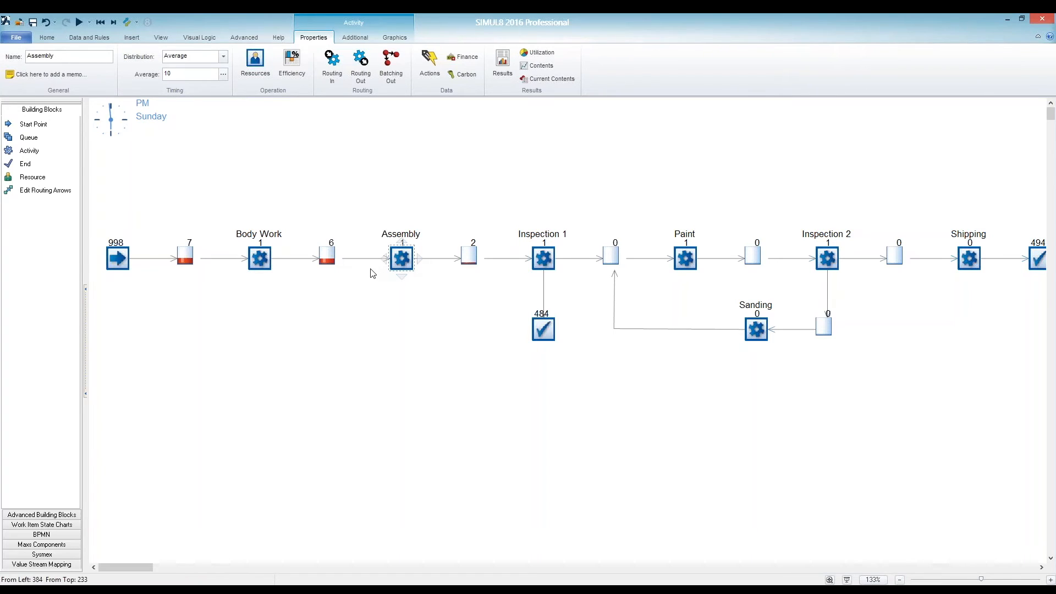
pyautogui.click(169, 74)
pyautogui.write('60')
# - Give the Inspection 1 activity a Triangular timing distribution with a lower value of 300/60
pyautogui.click(543, 263)
pyautogui.moveTo(542, 281)
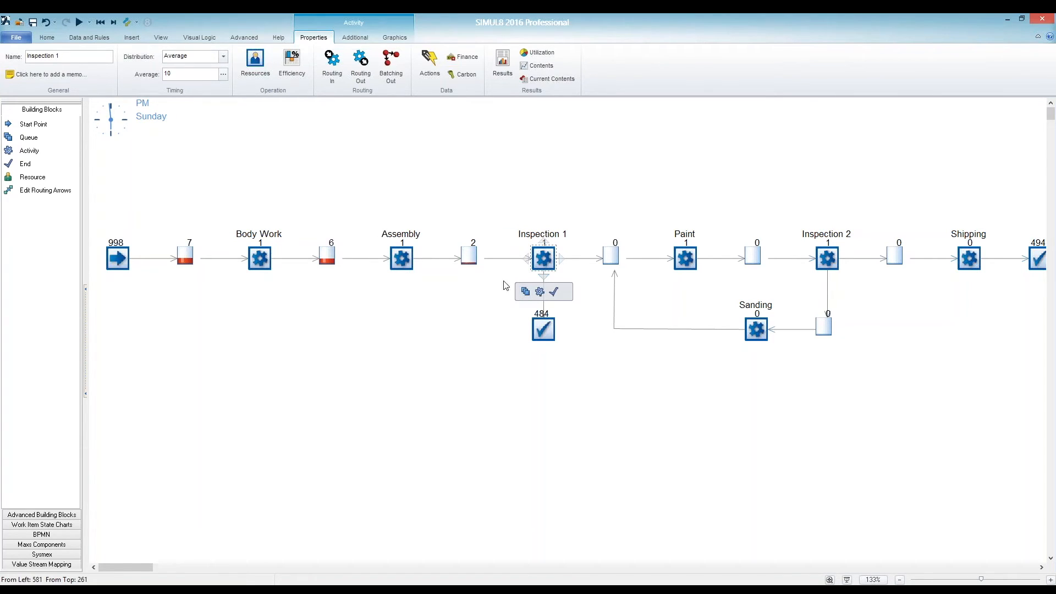
pyautogui.click(224, 57)
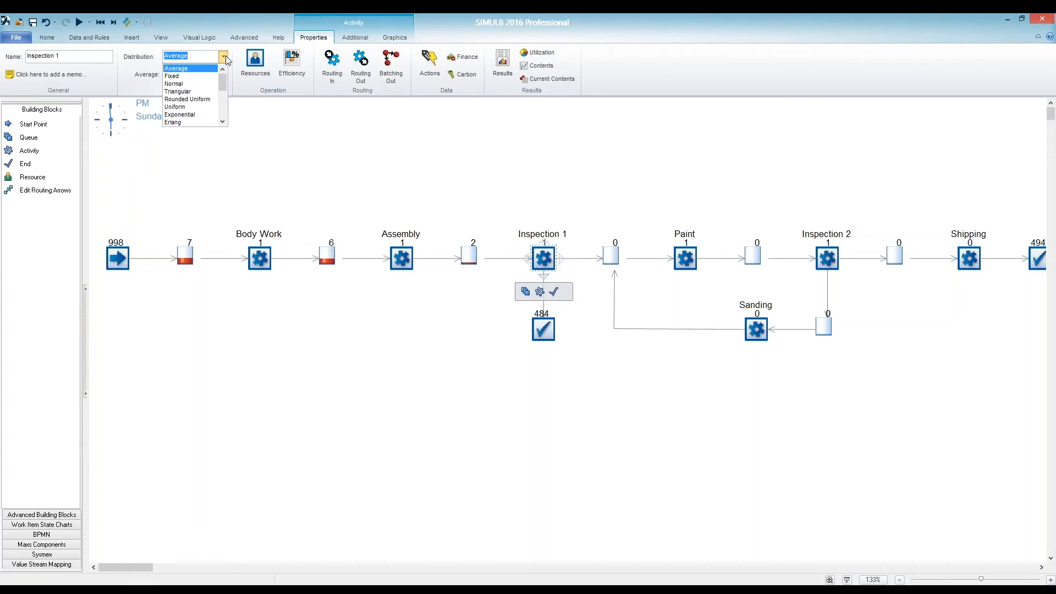
pyautogui.click(208, 91)
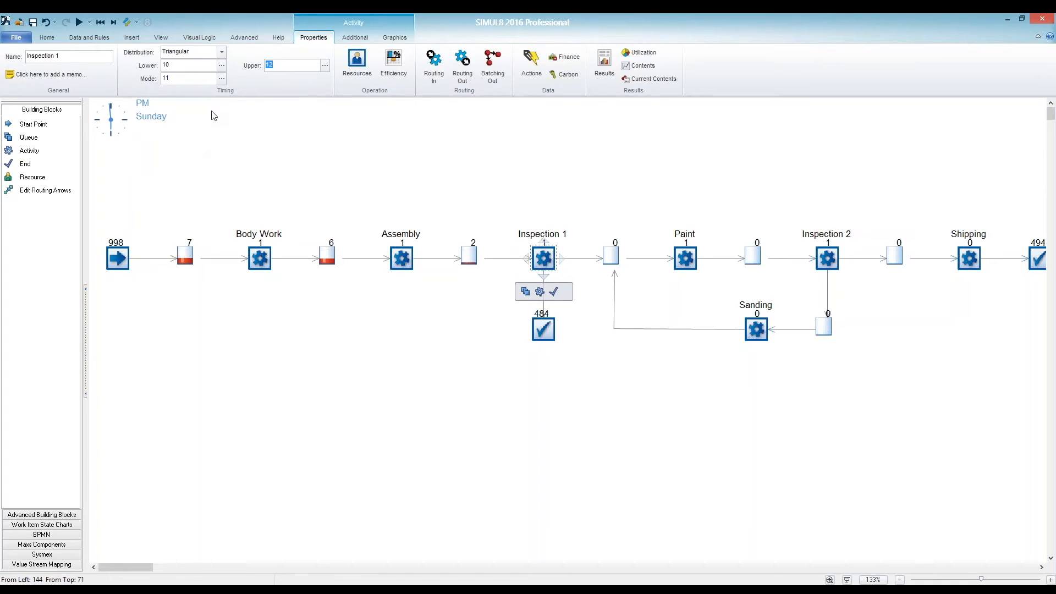
pyautogui.moveTo(187, 66); pyautogui.dragTo(147, 69)
pyautogui.write('300/60')
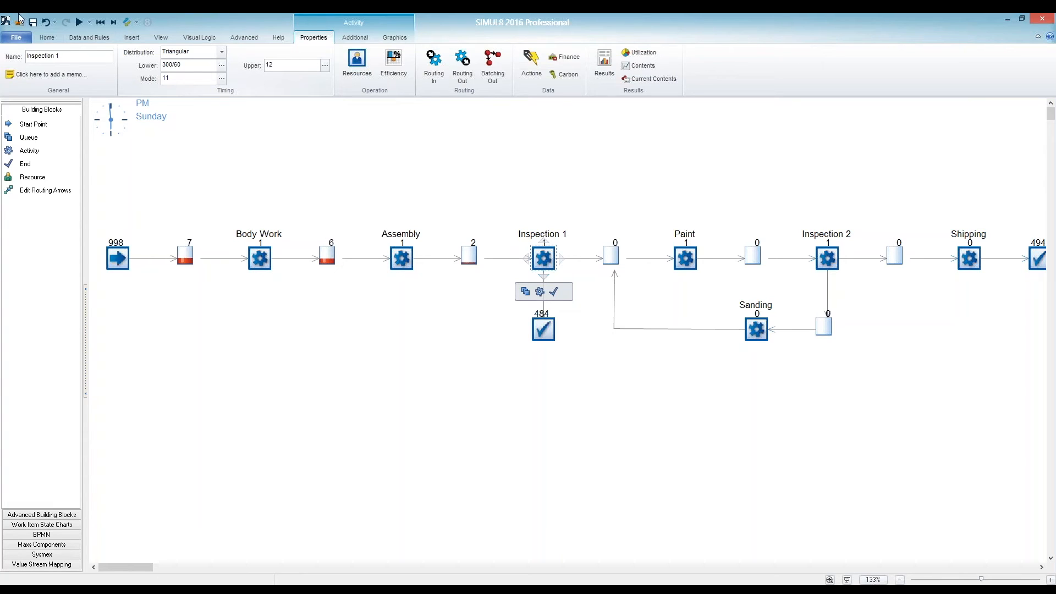
pyautogui.doubleClick(175, 65)
# - Set Inspection 1's upper value to 480/60 and its mode to 360/60
pyautogui.doubleClick(275, 65)
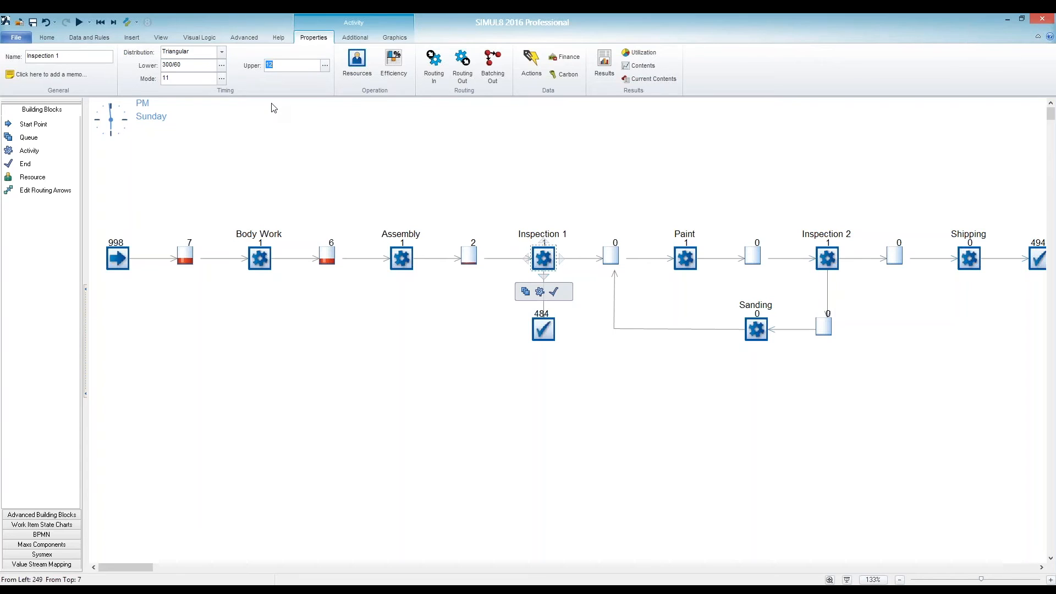
pyautogui.write('4')
pyautogui.doubleClick(182, 78)
pyautogui.write('3')
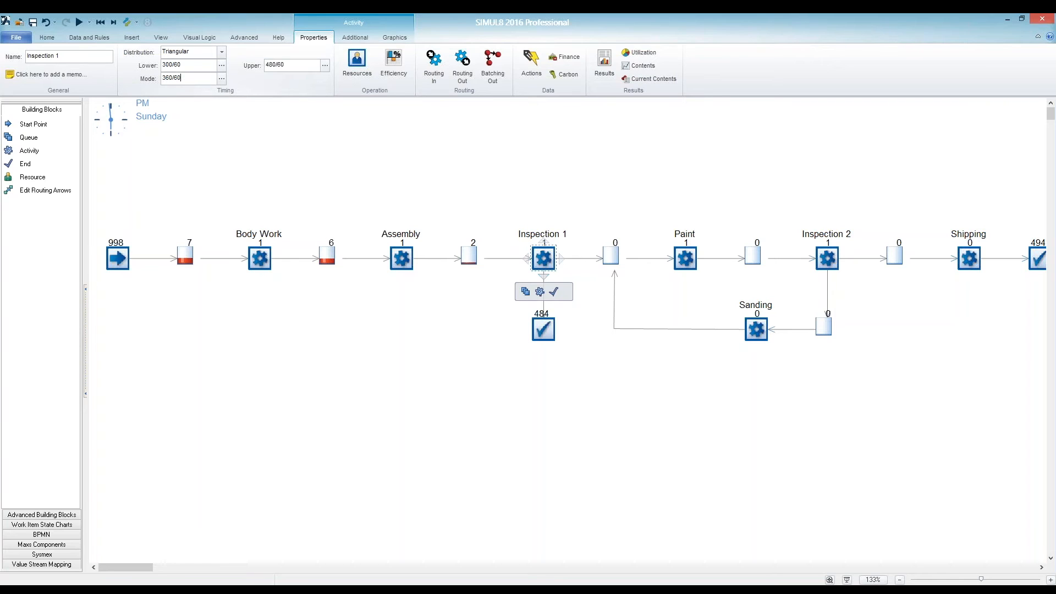
pyautogui.click(394, 398)
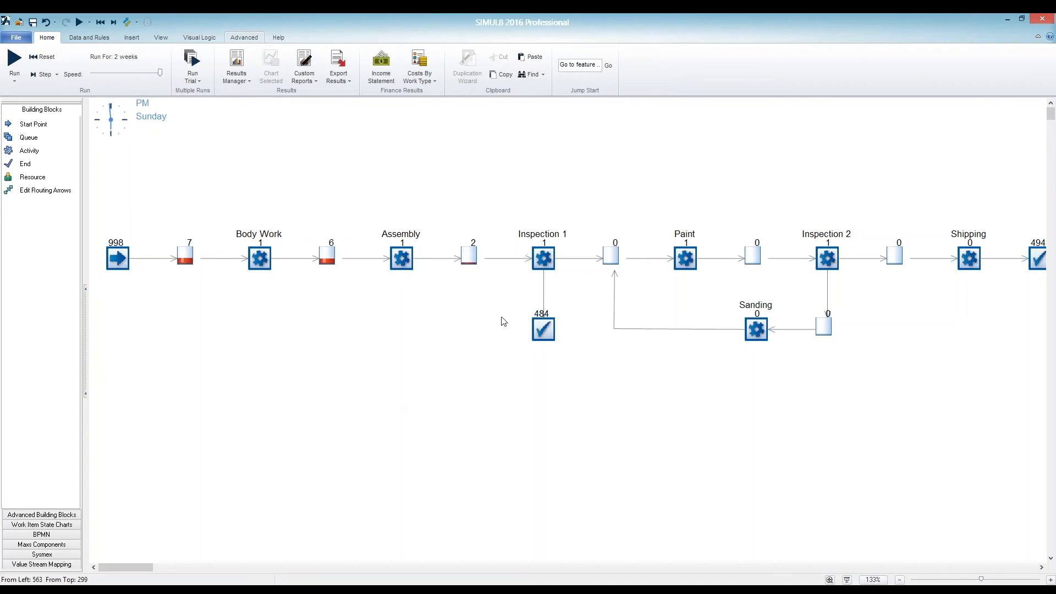
# - Set the average processing time of the Paint activity to 25
pyautogui.click(685, 261)
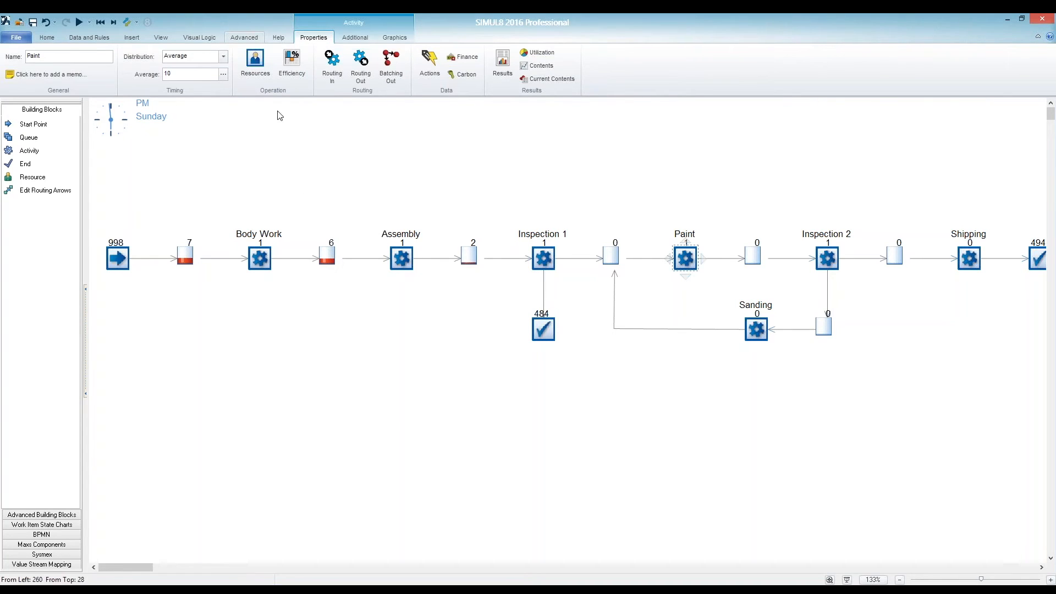
pyautogui.doubleClick(167, 73)
pyautogui.write('25')
# - Give the Inspection 2 activity a Uniform timing distribution with lower bound 5 and upper bound 10
pyautogui.click(826, 258)
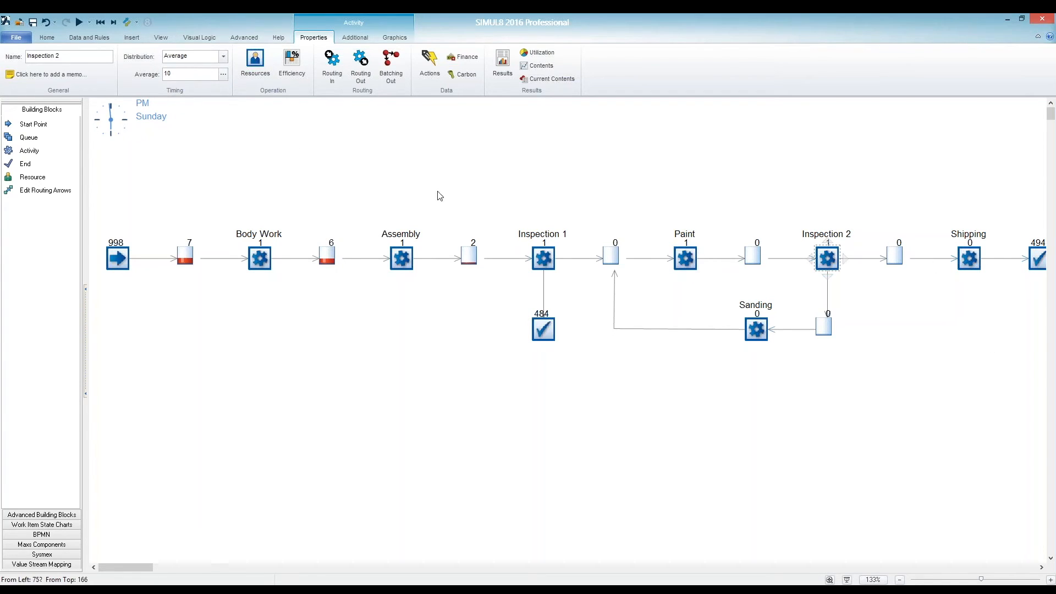
pyautogui.click(223, 56)
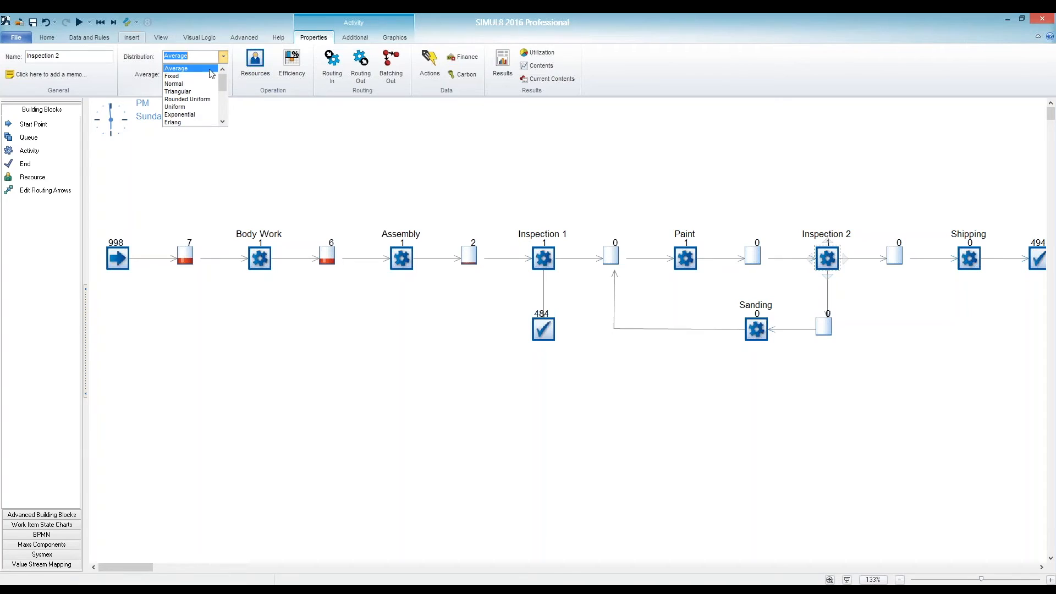
pyautogui.click(190, 107)
pyautogui.click(189, 67)
pyautogui.write('5')
pyautogui.press('Tab')
pyautogui.write('1')
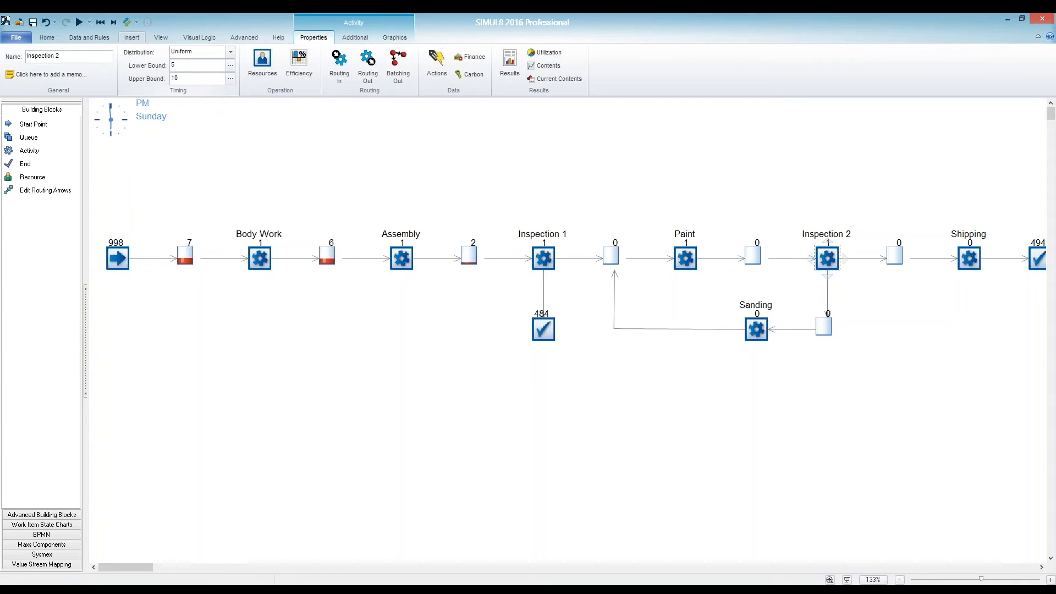
# - Set the Shipping activity's average processing time to 15 and edit the average processing time of Sanding
pyautogui.click(969, 261)
pyautogui.doubleClick(175, 73)
pyautogui.write('15')
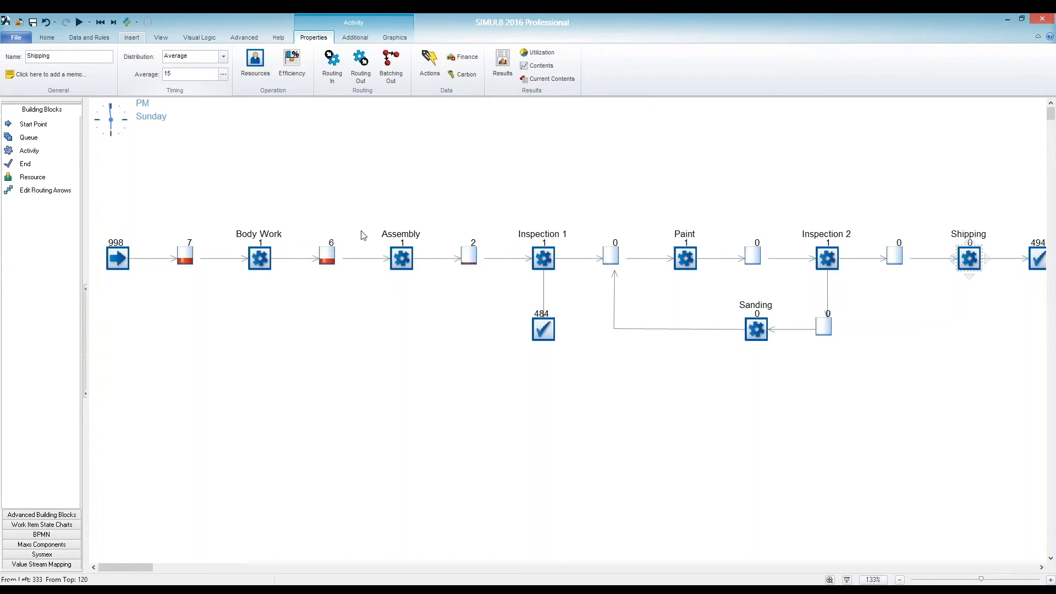
pyautogui.click(756, 333)
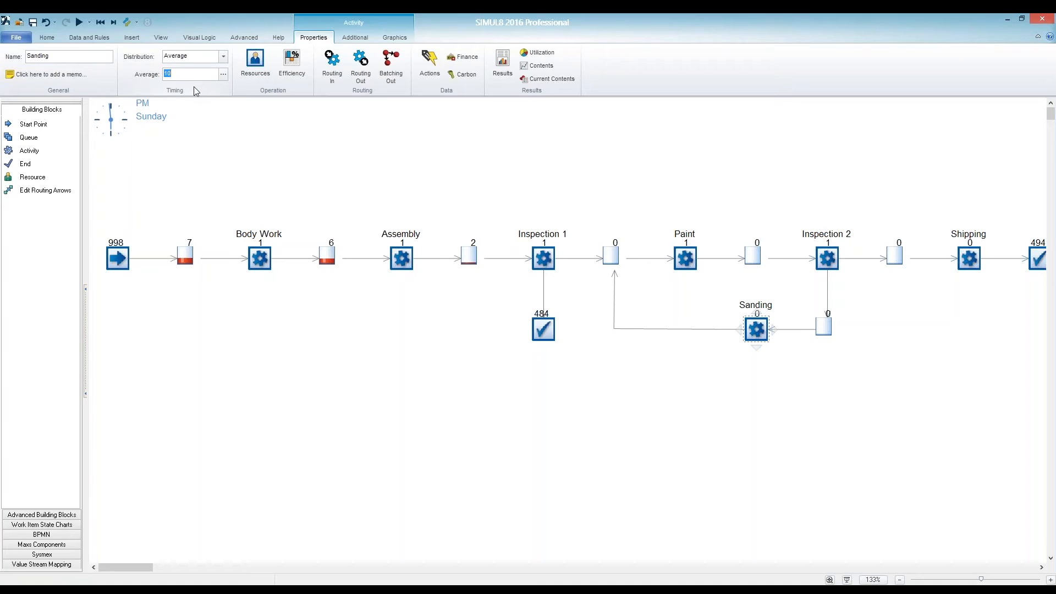
pyautogui.click(693, 391)
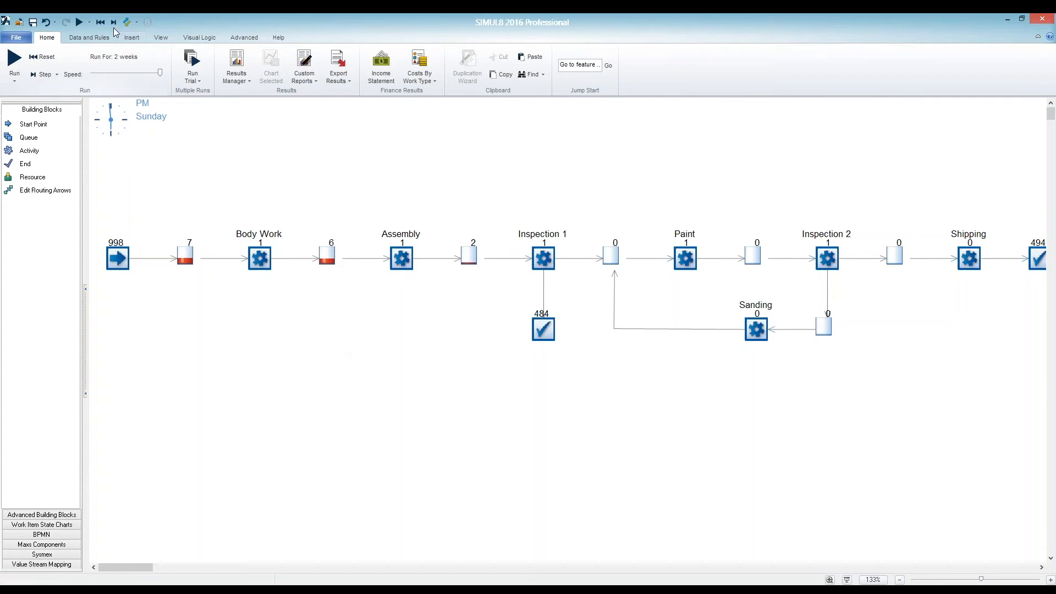
# - Reset the simulation, run it through with the new timings, and look over the whole production line
pyautogui.click(100, 23)
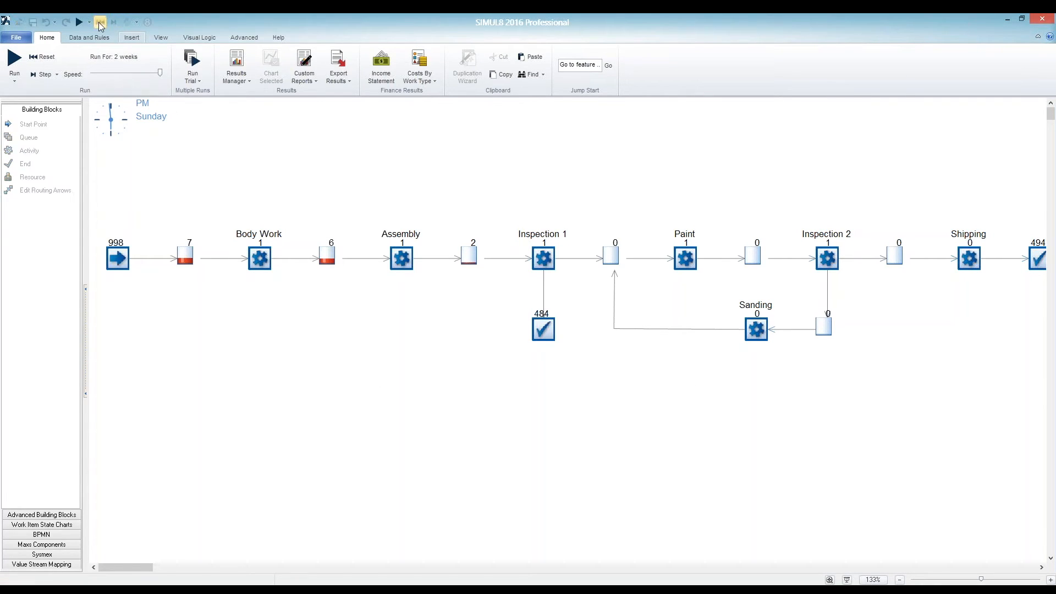
pyautogui.click(14, 58)
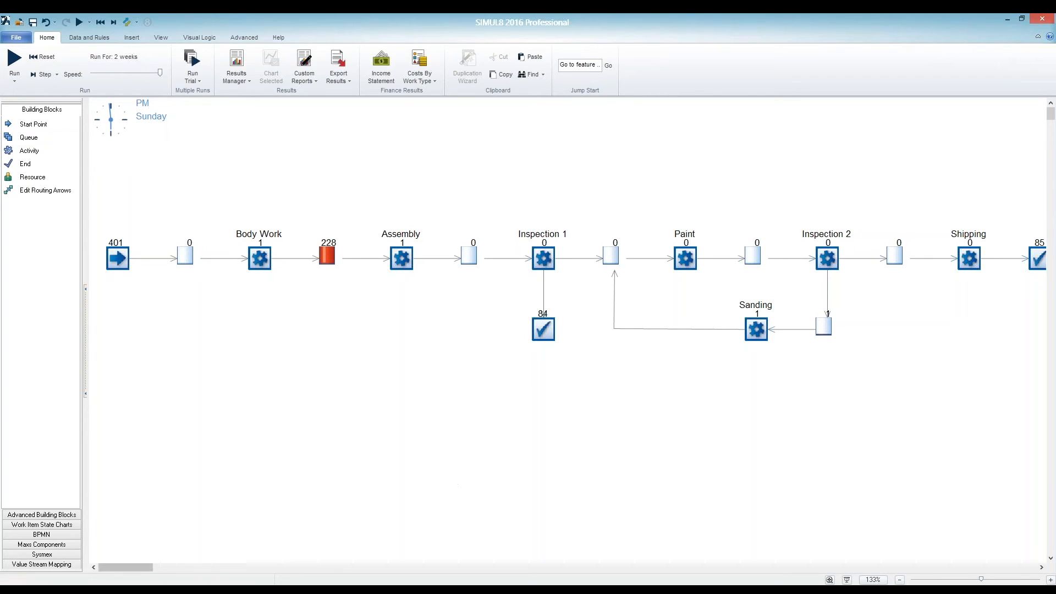
pyautogui.moveTo(140, 569); pyautogui.dragTo(142, 569)
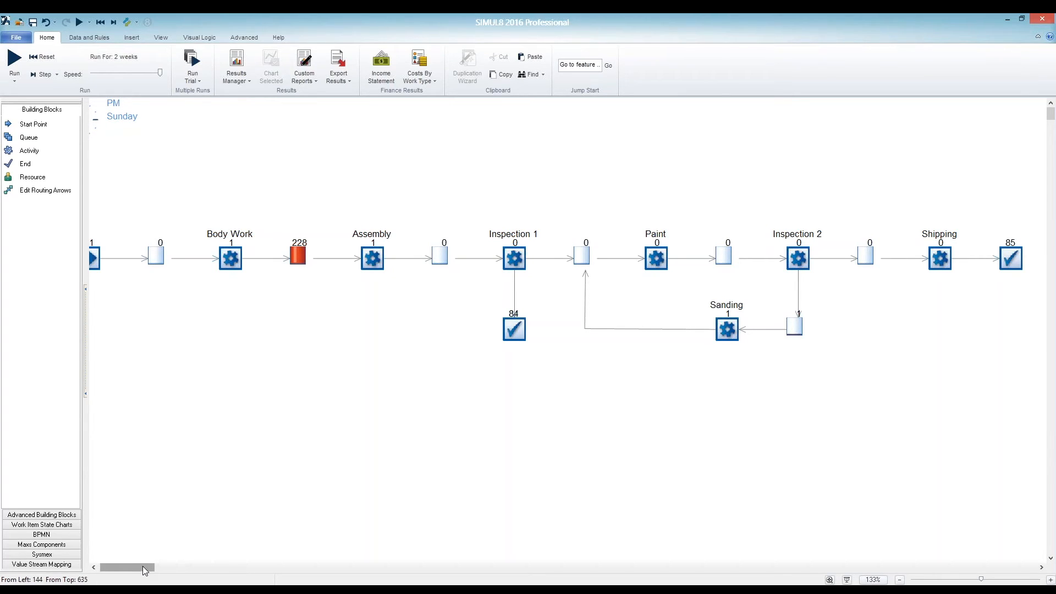
pyautogui.hscroll(-1, 139, 567)
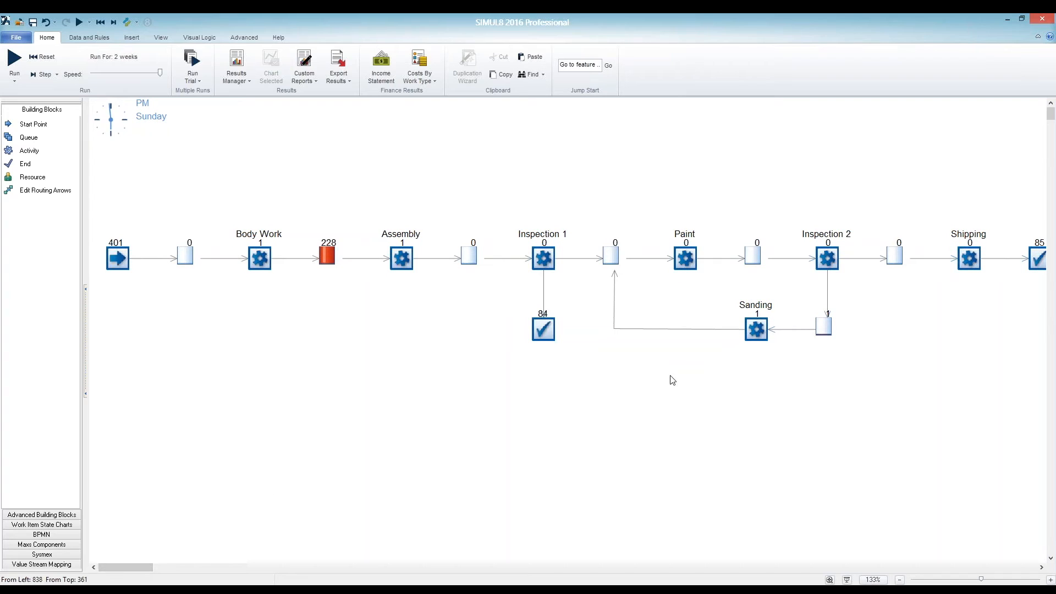
# - Display the contents graph of the Queue for Assembly, widen it and place it beneath the production line
pyautogui.click(328, 257)
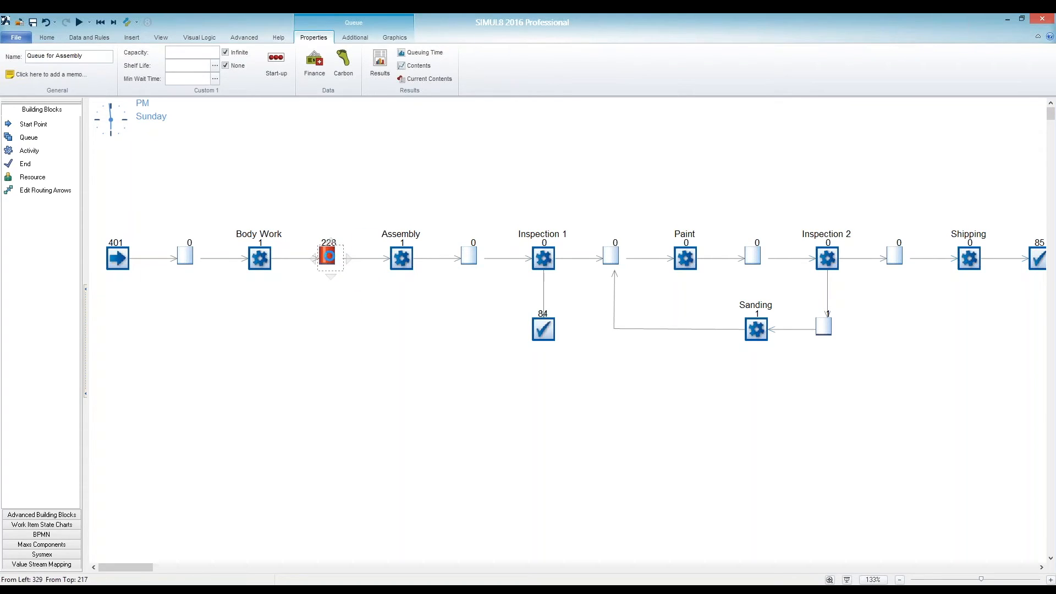
pyautogui.click(427, 68)
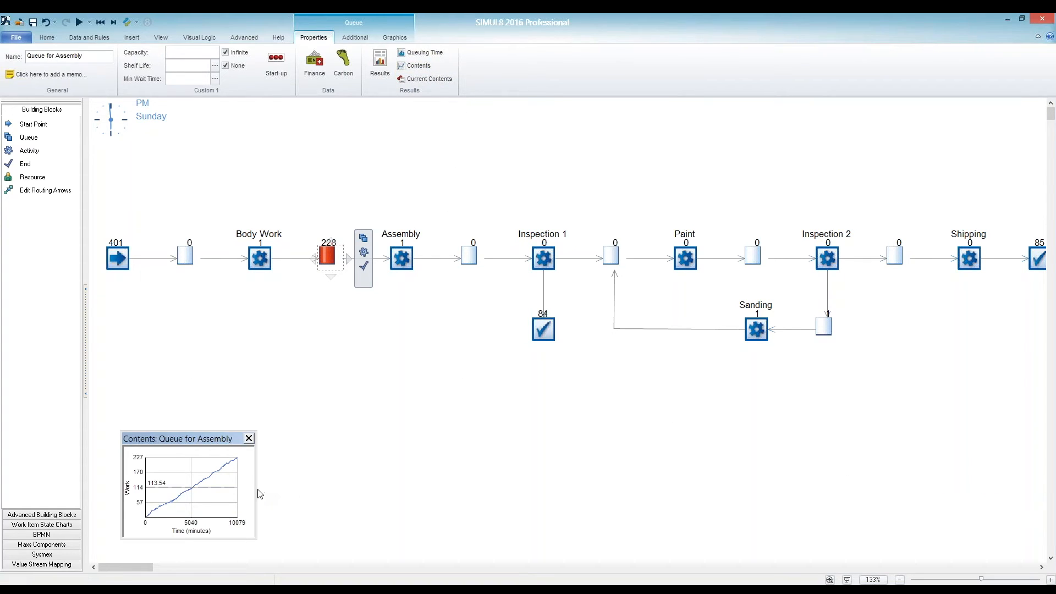
pyautogui.moveTo(258, 491); pyautogui.dragTo(629, 510)
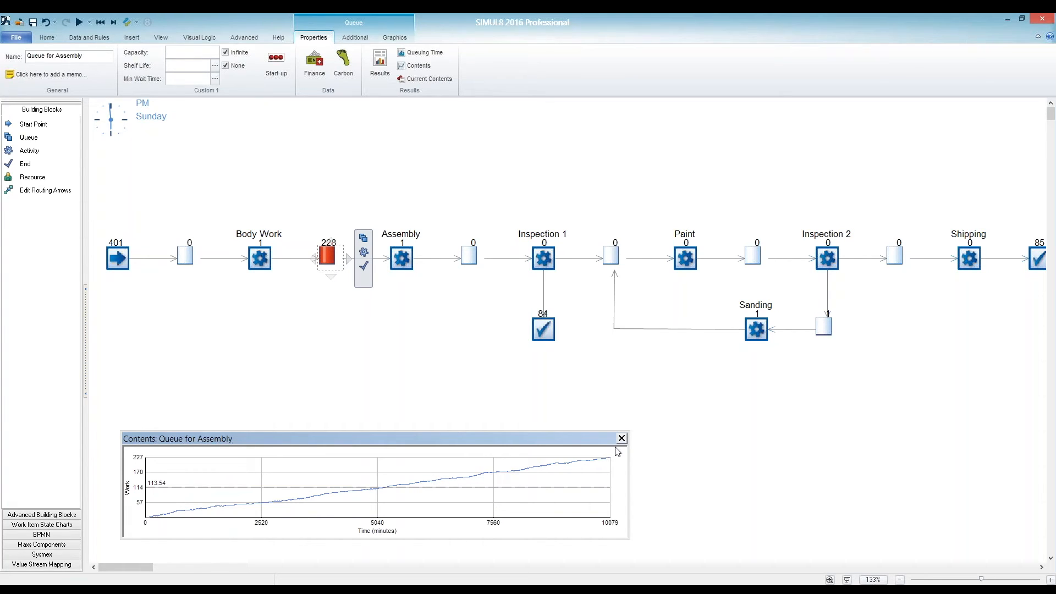
pyautogui.moveTo(326, 444); pyautogui.dragTo(305, 456)
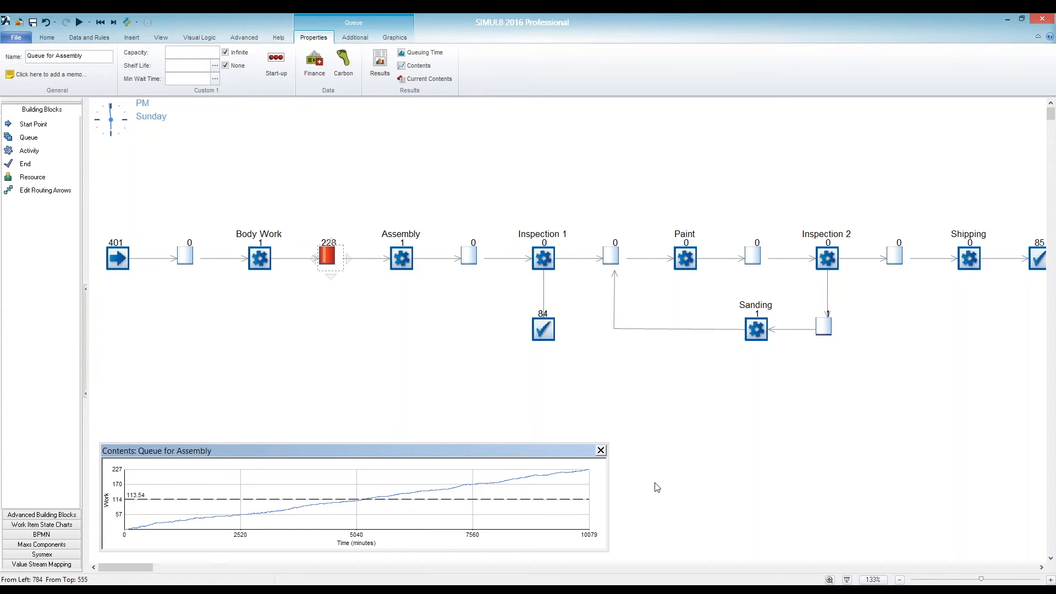
# - Review the Assembly activity's results for its share of working time, and close them along with the queue contents graph
pyautogui.click(400, 261)
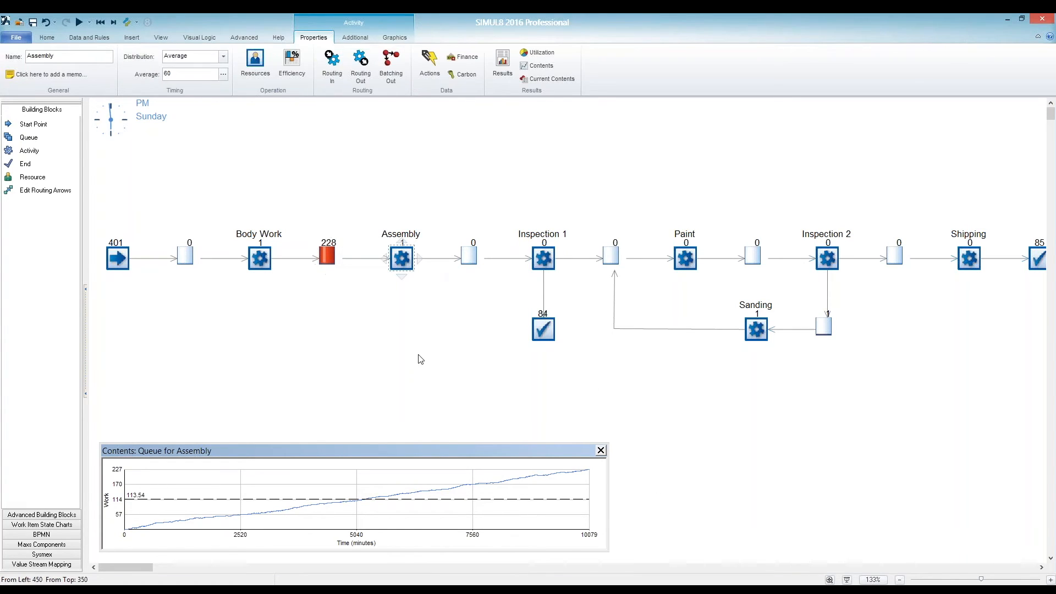
pyautogui.click(502, 69)
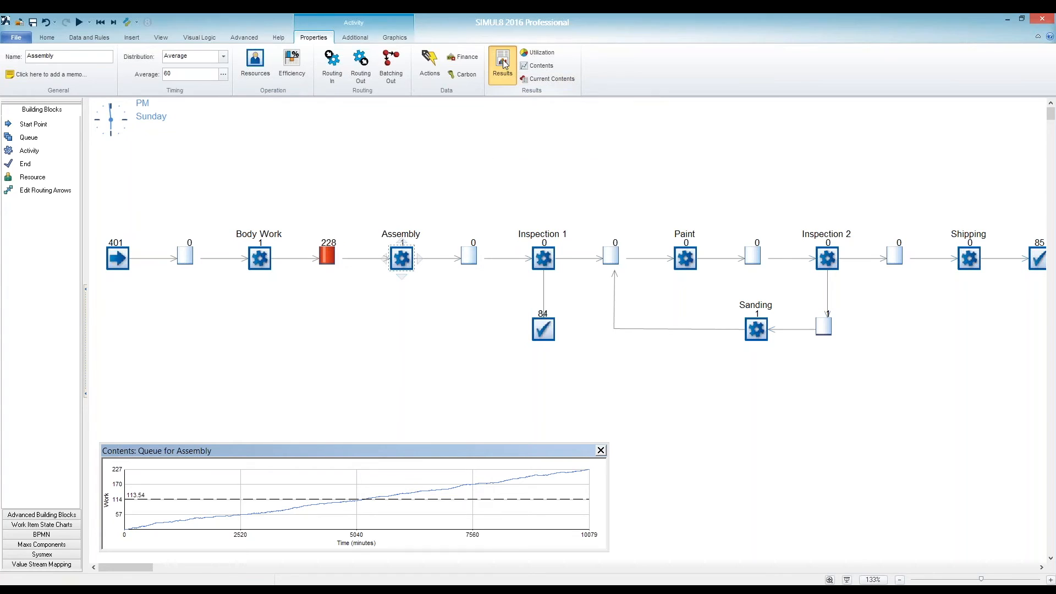
pyautogui.moveTo(125, 87); pyautogui.dragTo(698, 355)
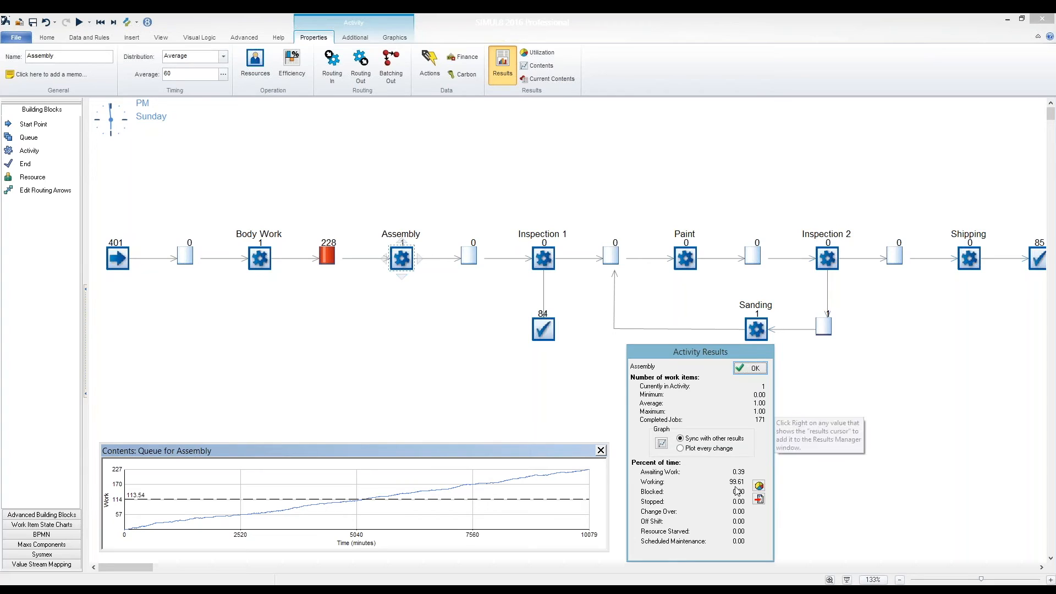
pyautogui.click(751, 368)
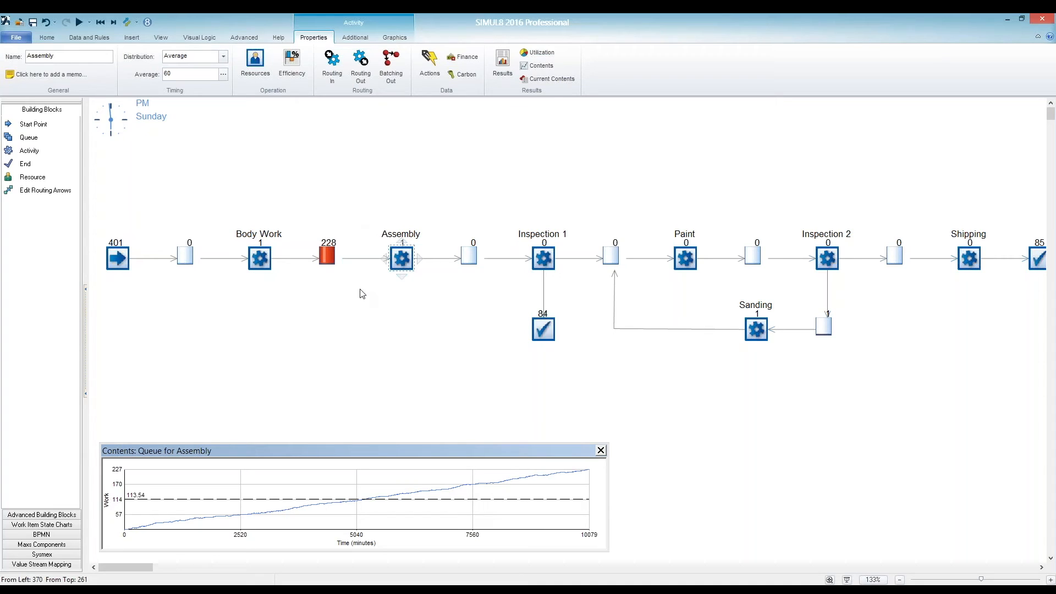
pyautogui.click(601, 450)
pyautogui.click(379, 419)
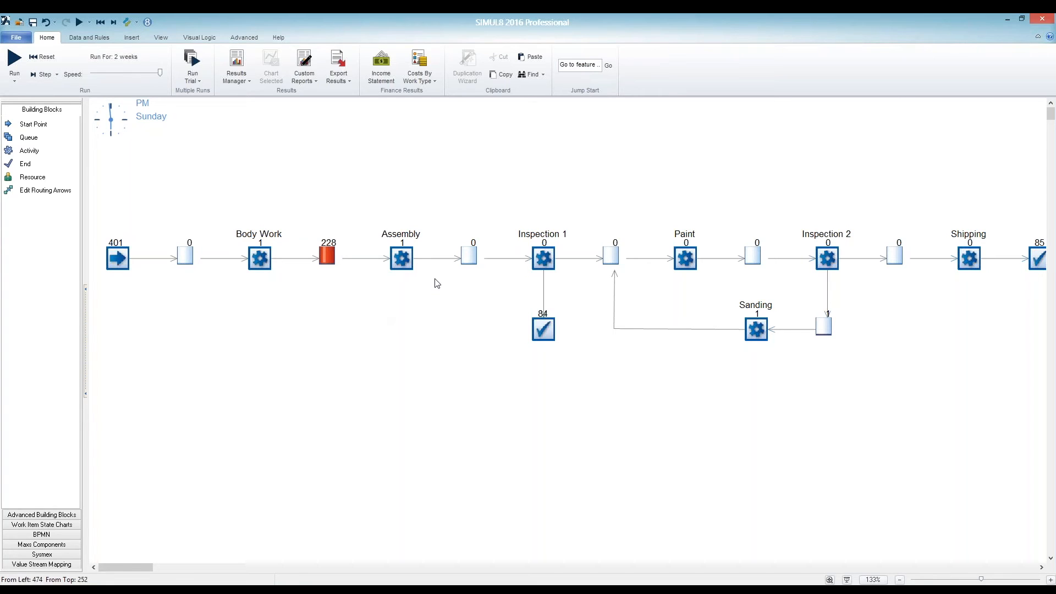
# - Duplicate the Assembly activity with its routing and place the copy, Assembly 2, directly beneath the original
pyautogui.click(405, 262)
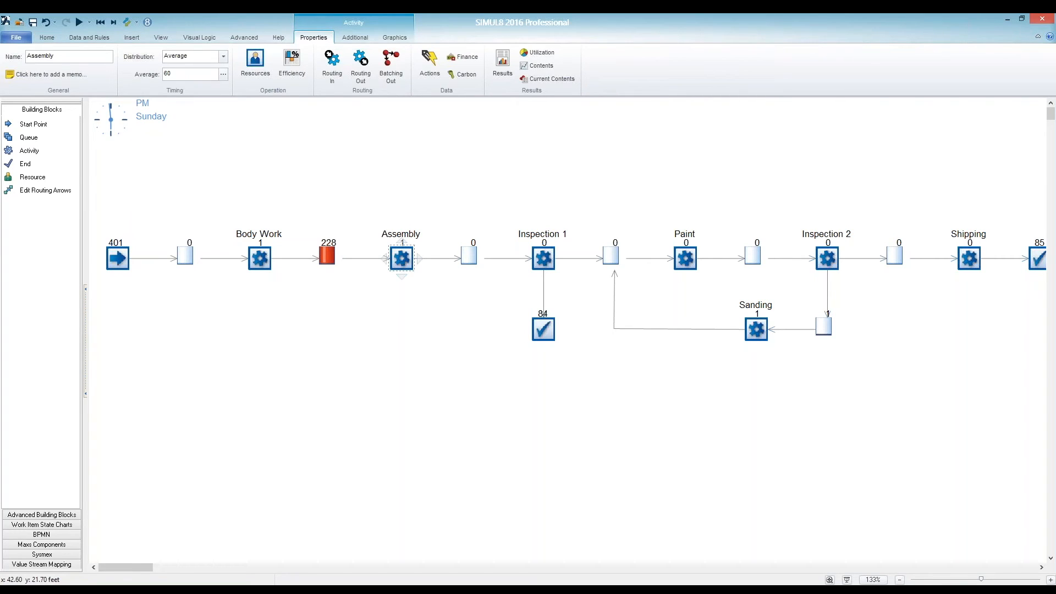
pyautogui.moveTo(409, 318)
pyautogui.mouseDown()
pyautogui.moveTo(410, 341)
pyautogui.moveTo(407, 331)
pyautogui.mouseUp()
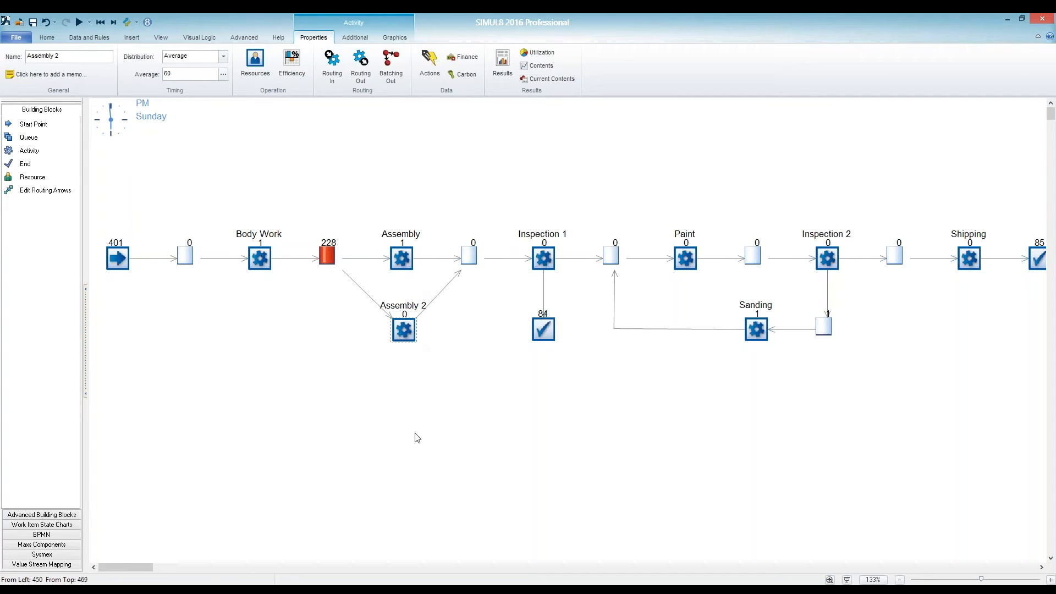
pyautogui.click(414, 370)
pyautogui.click(407, 335)
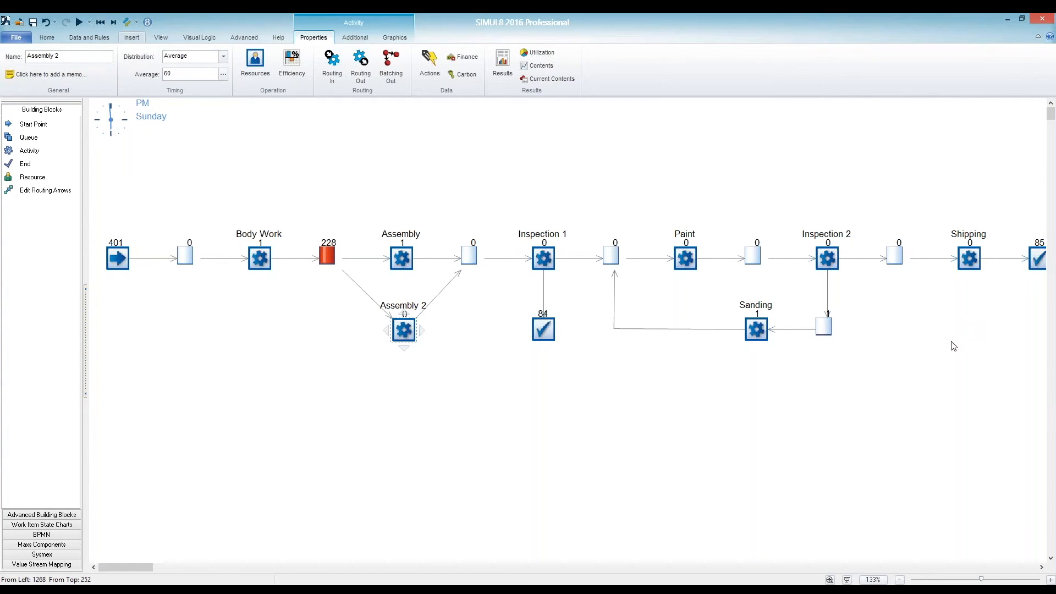
# - Reset and run the simulation with both assembly activities, and check the Queue for Assembly and the end point after Shipping
pyautogui.click(102, 23)
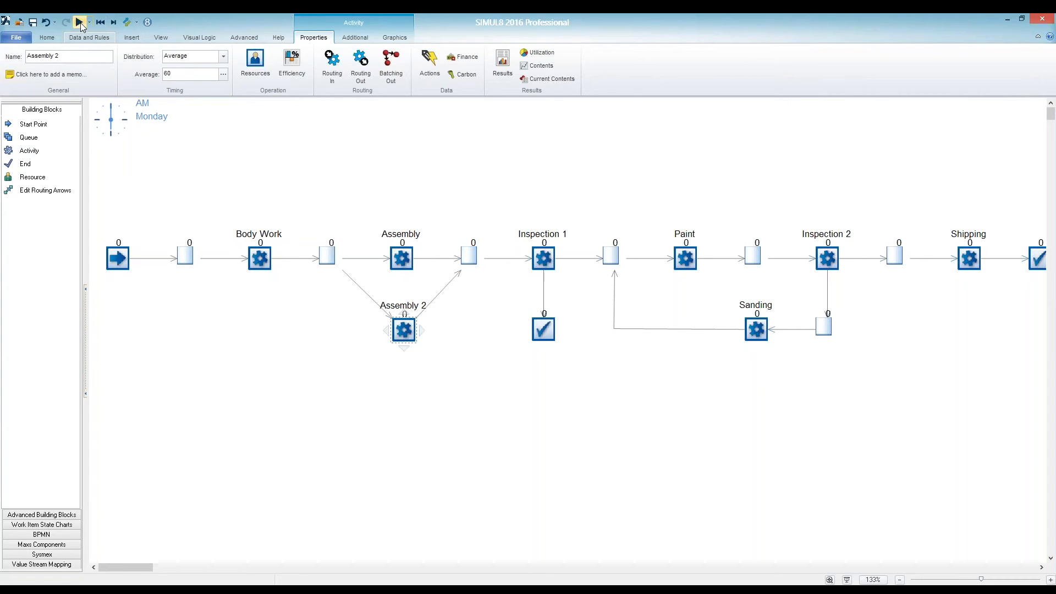
pyautogui.click(80, 23)
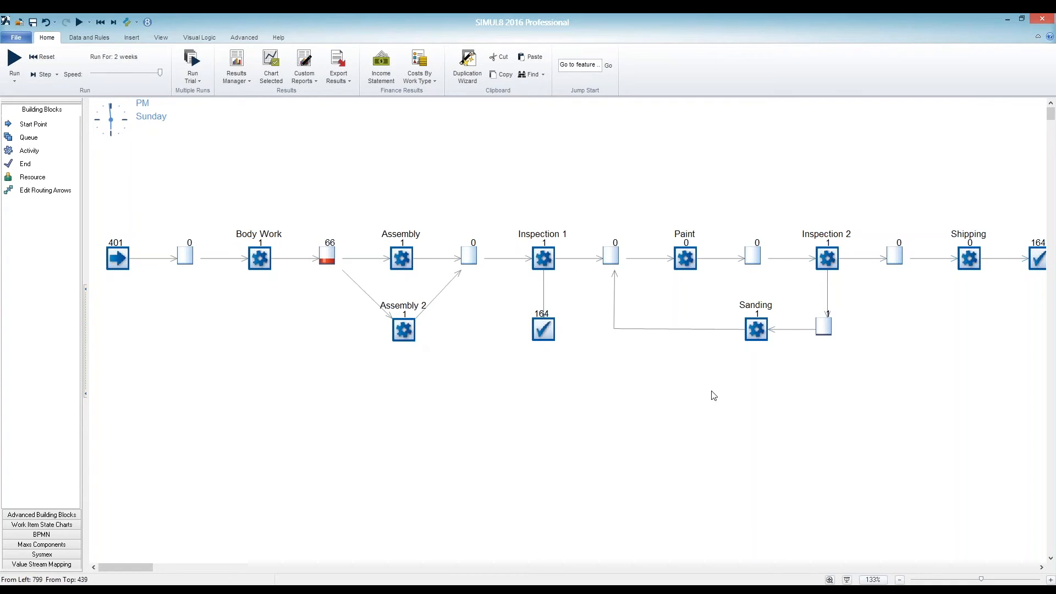
pyautogui.click(332, 259)
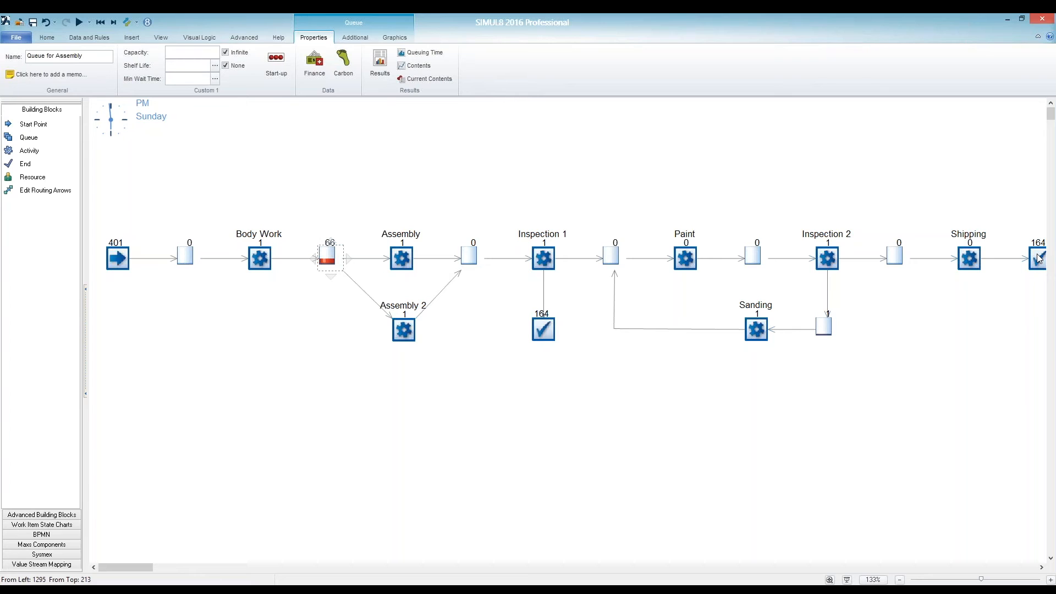
pyautogui.click(456, 428)
pyautogui.moveTo(151, 566); pyautogui.dragTo(156, 571)
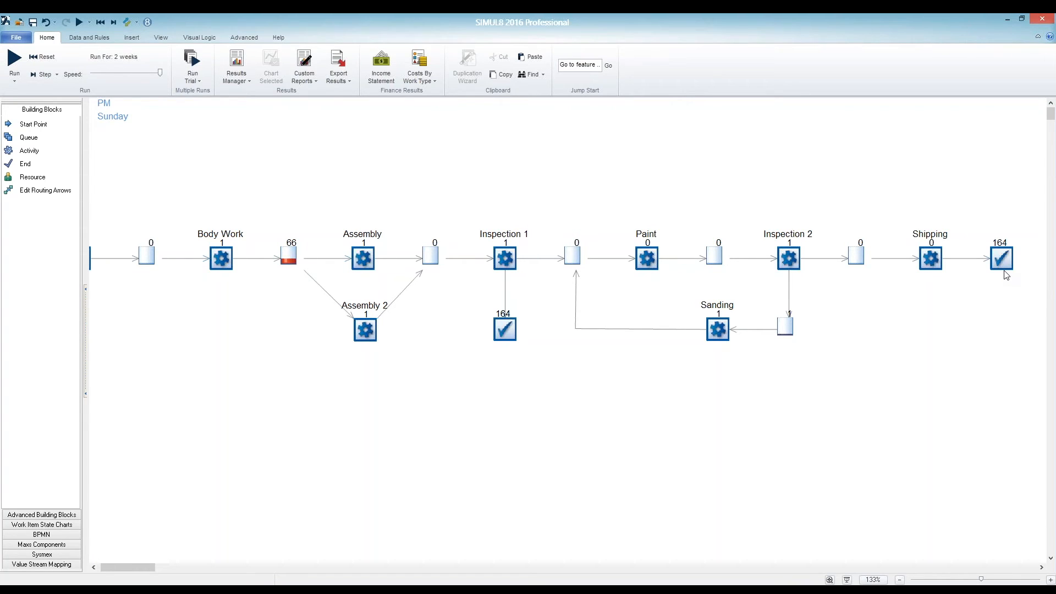
# - Reset the simulation and run it twice with new random numbers
pyautogui.click(48, 58)
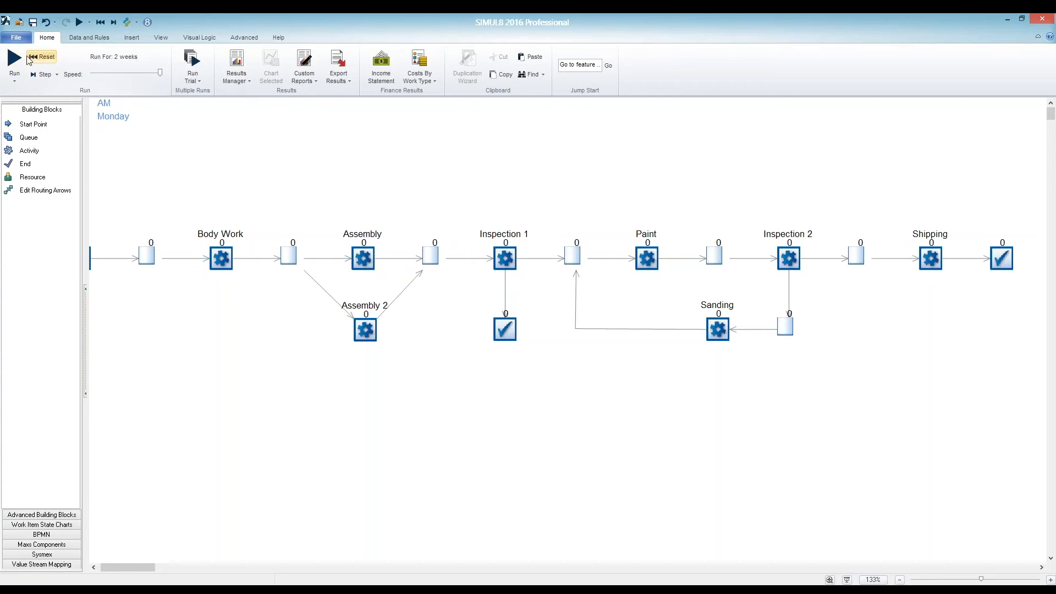
pyautogui.click(16, 80)
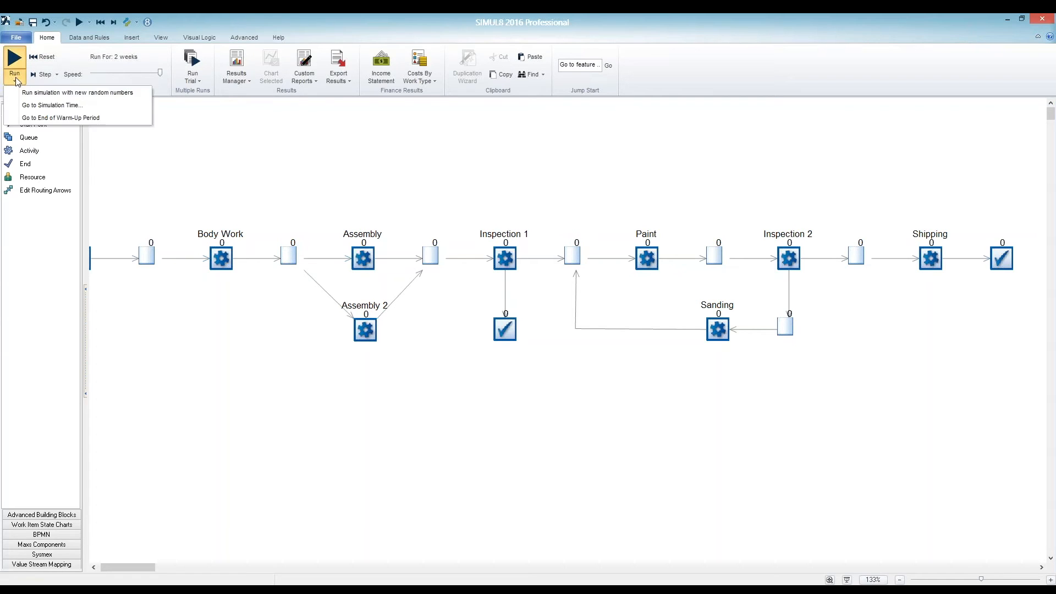
pyautogui.click(65, 96)
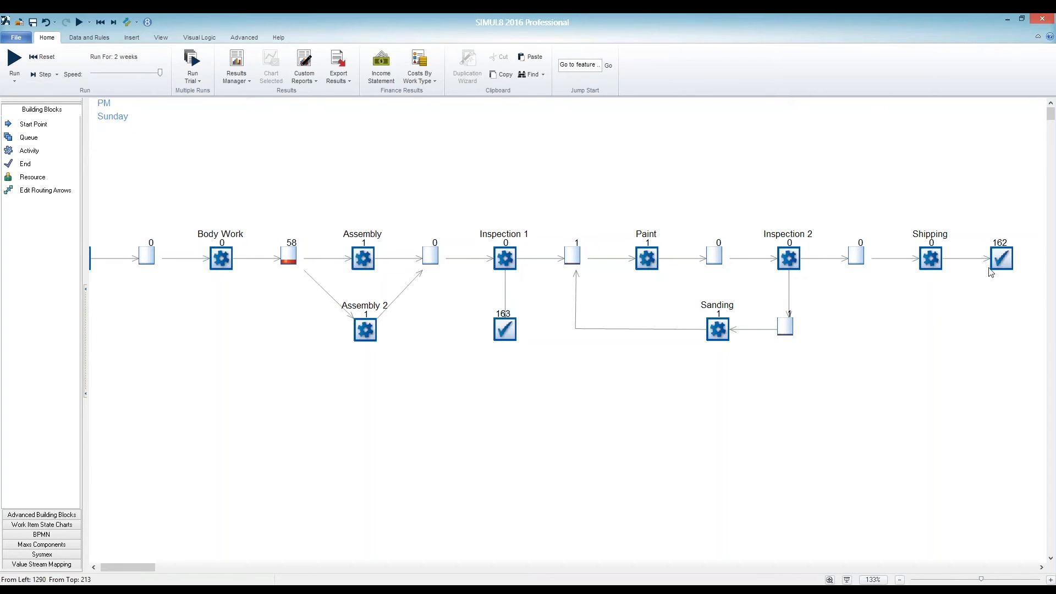
pyautogui.click(15, 80)
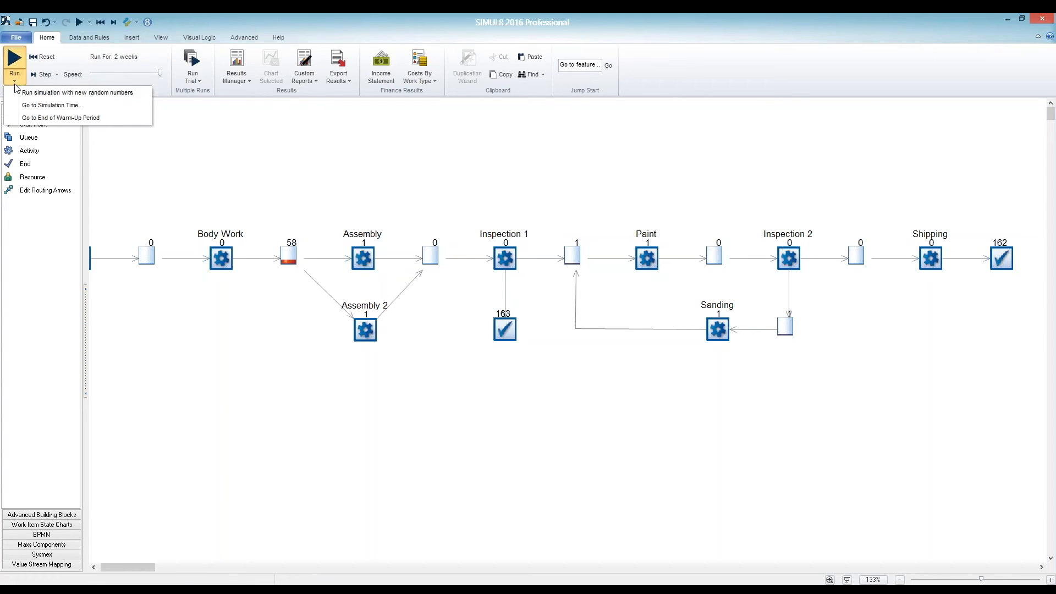
pyautogui.click(59, 93)
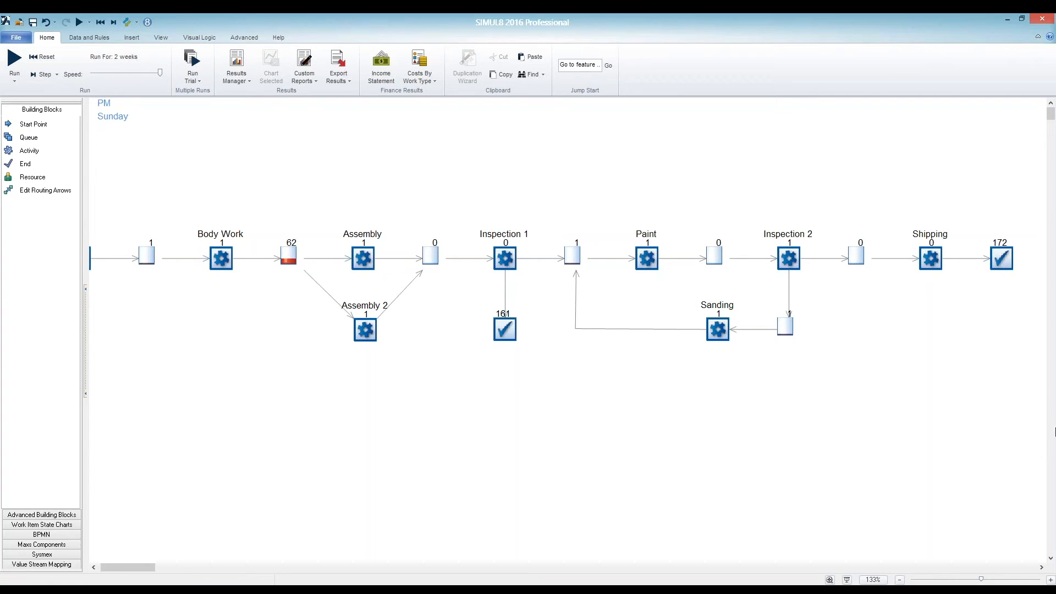
# - Add the Work Completed result of End 2, the end point after Shipping, to the Results Manager
pyautogui.click(1012, 254)
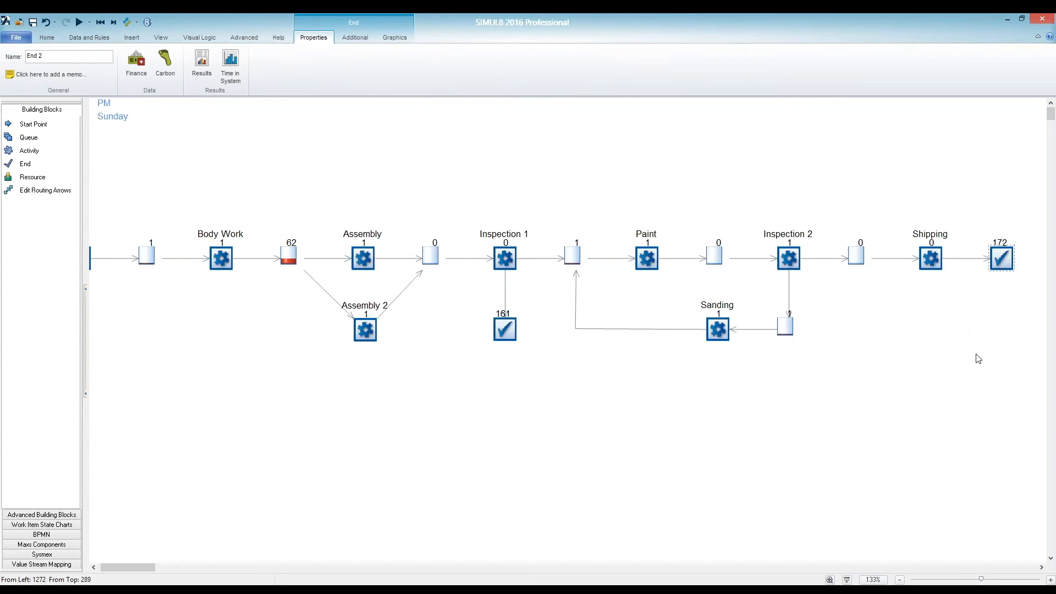
pyautogui.click(203, 63)
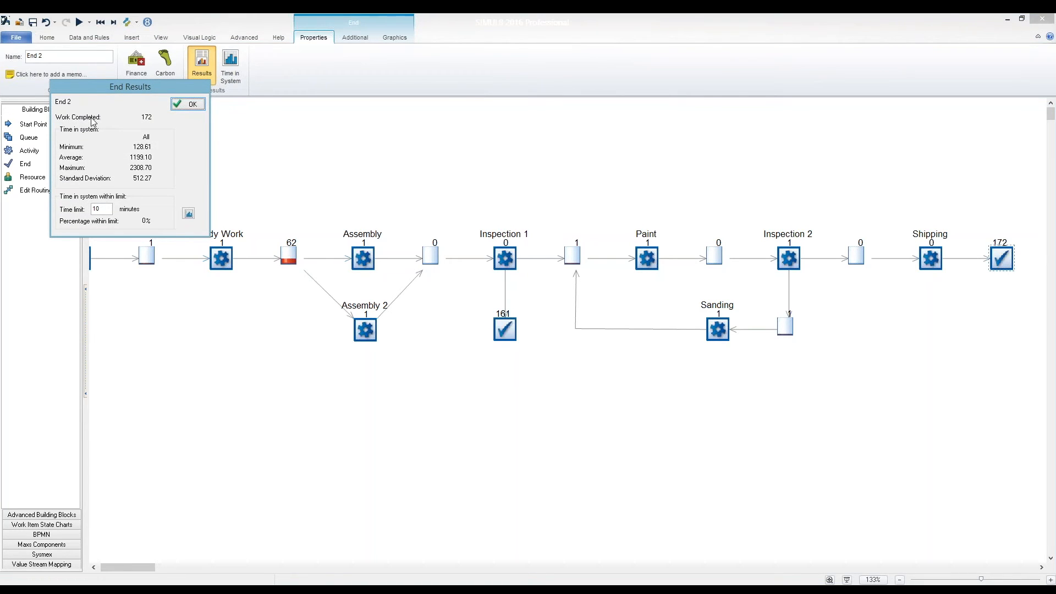
pyautogui.rightClick(147, 119)
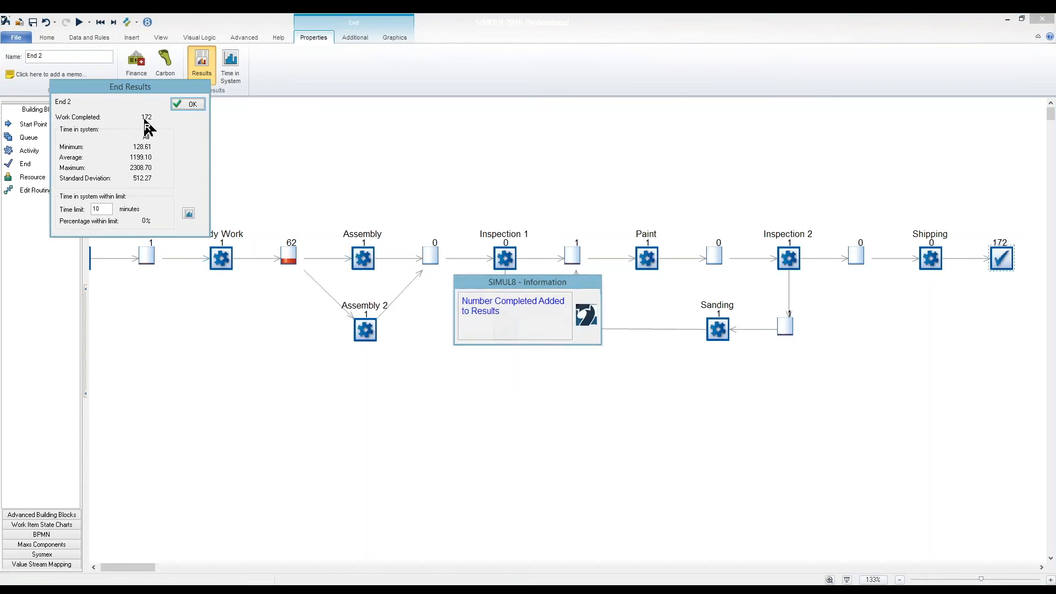
pyautogui.click(188, 104)
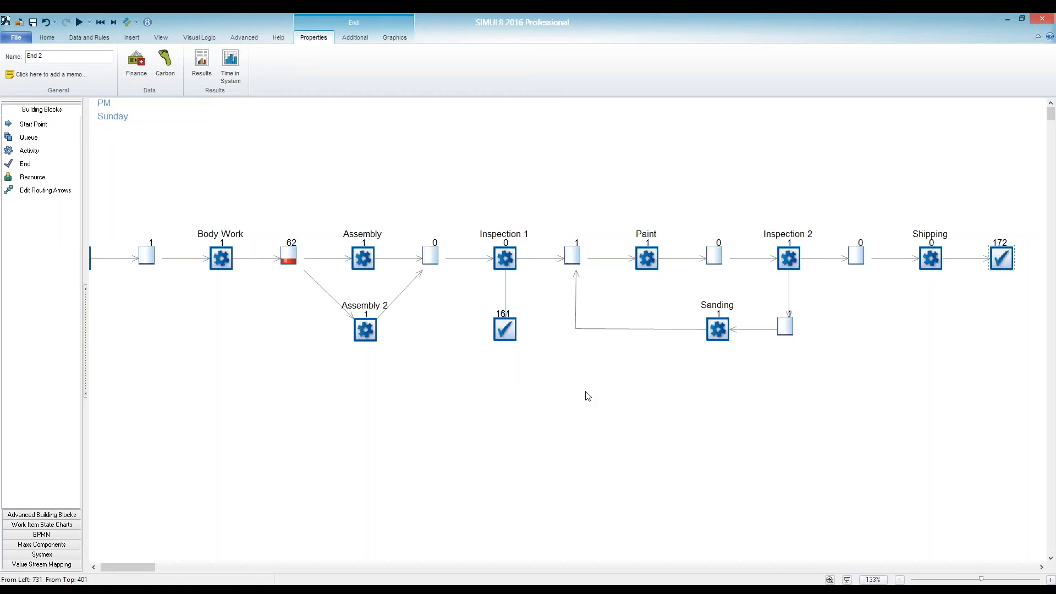
# - Review the End 2 KPI from the most recent run in the Results Manager and close it
pyautogui.click(48, 39)
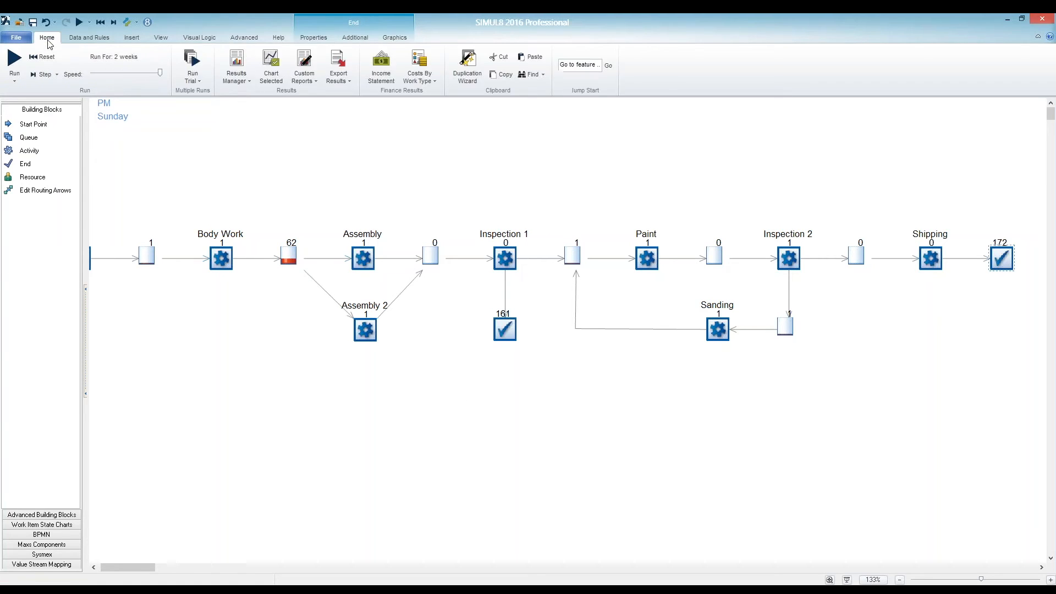
pyautogui.click(238, 61)
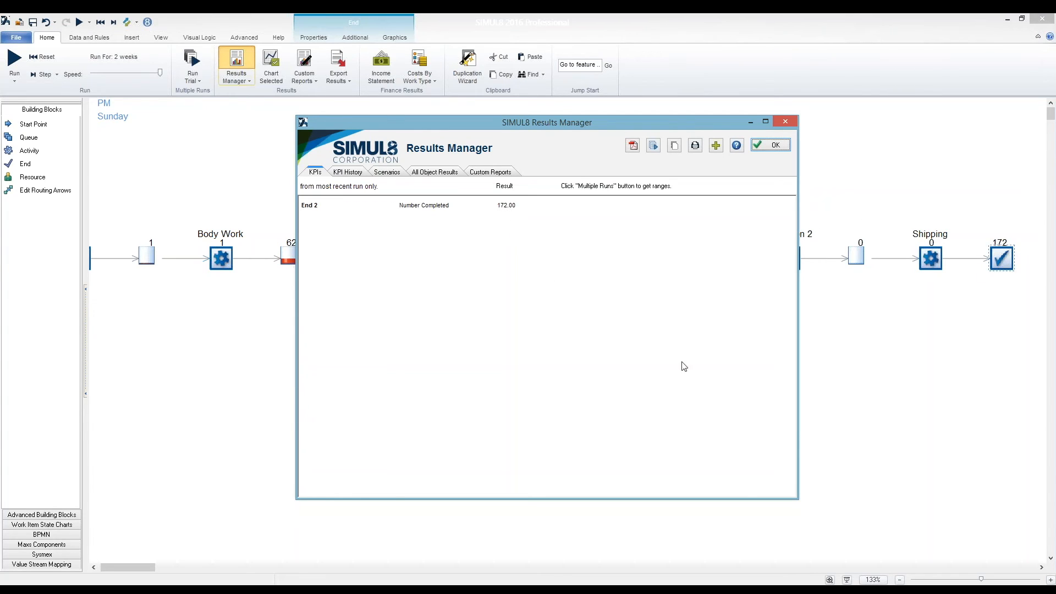
pyautogui.click(760, 147)
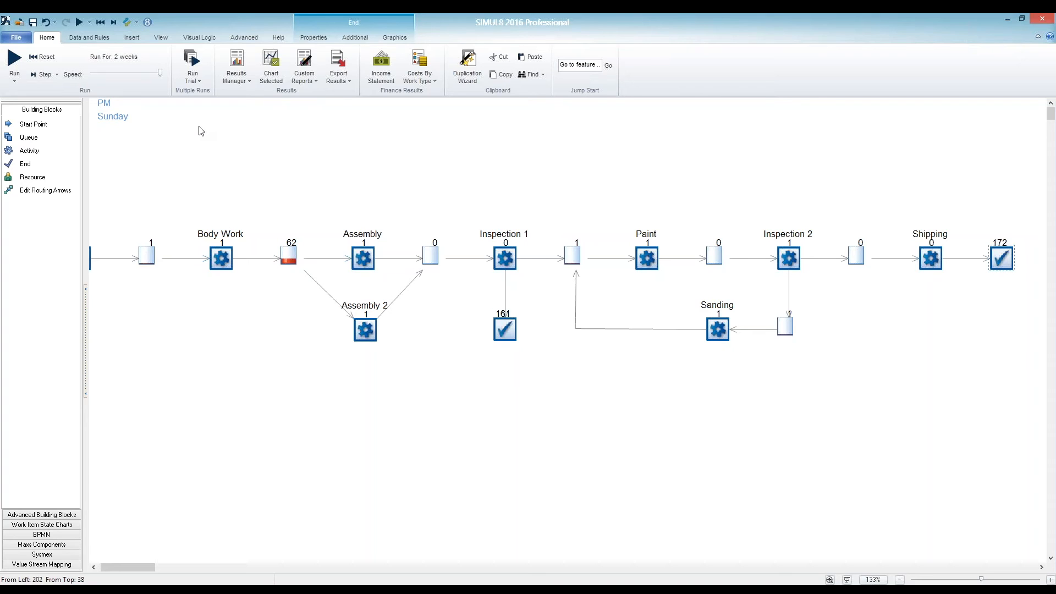
# - Set the number of runs in the trial to 100 and apply it
pyautogui.click(196, 81)
pyautogui.click(212, 92)
pyautogui.doubleClick(156, 92)
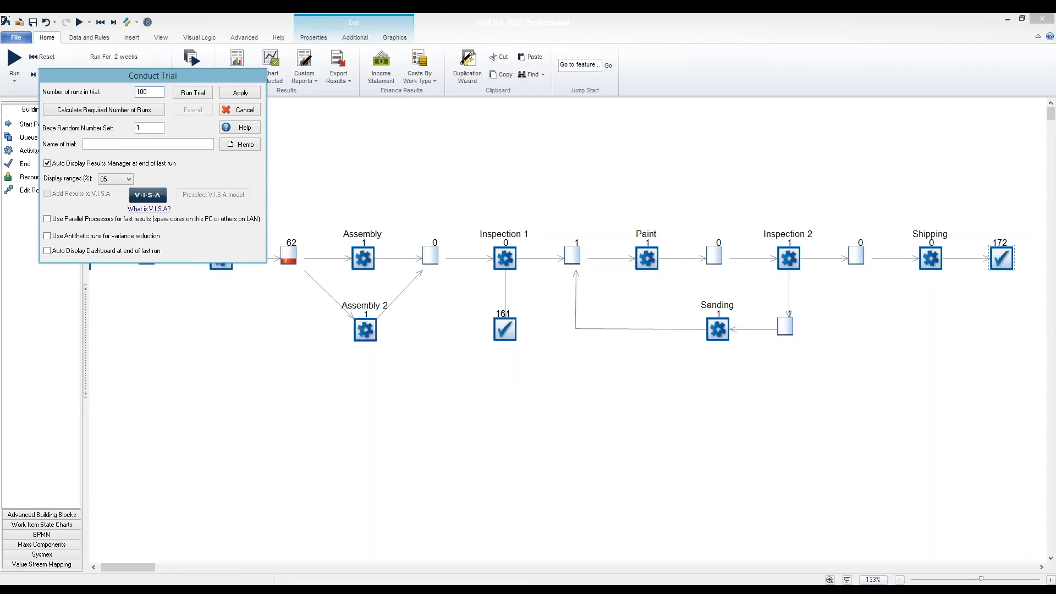
pyautogui.click(237, 93)
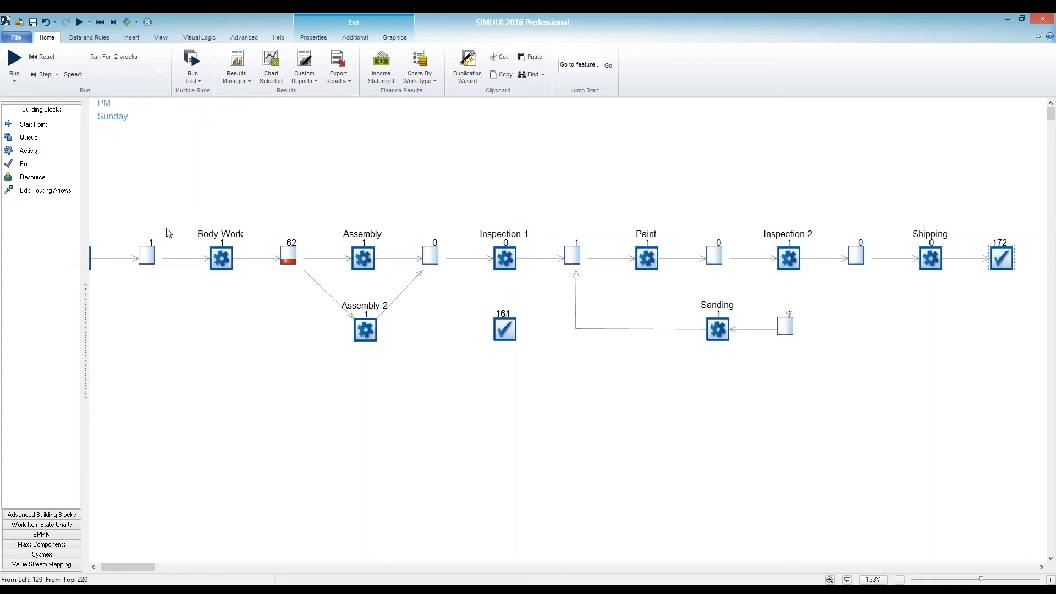
# - Run the trial, review the average and 95% range of End 2's completed work, and return to the start of the line
pyautogui.click(193, 60)
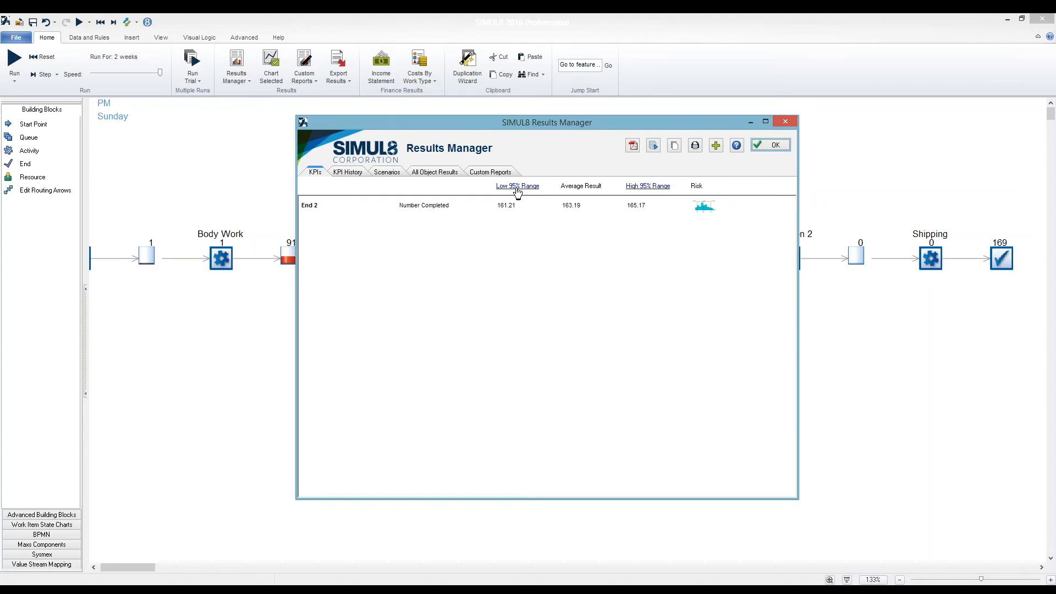
pyautogui.click(777, 144)
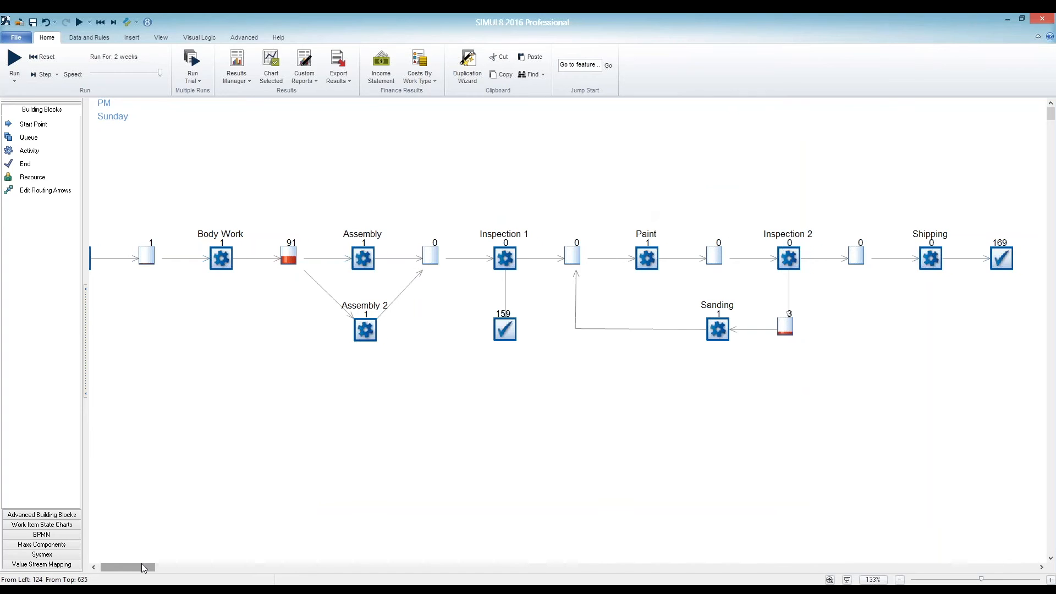
pyautogui.moveTo(141, 563); pyautogui.dragTo(135, 566)
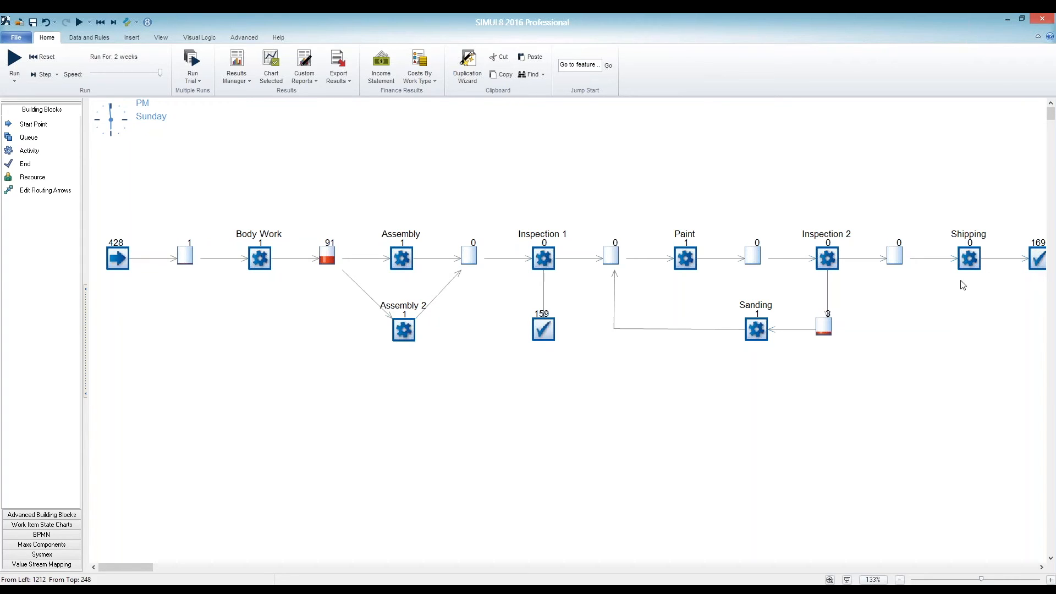
# - Switch to the PowerPoint presentation and show the Triangular Distribution slide full screen
pyautogui.click(297, 589)
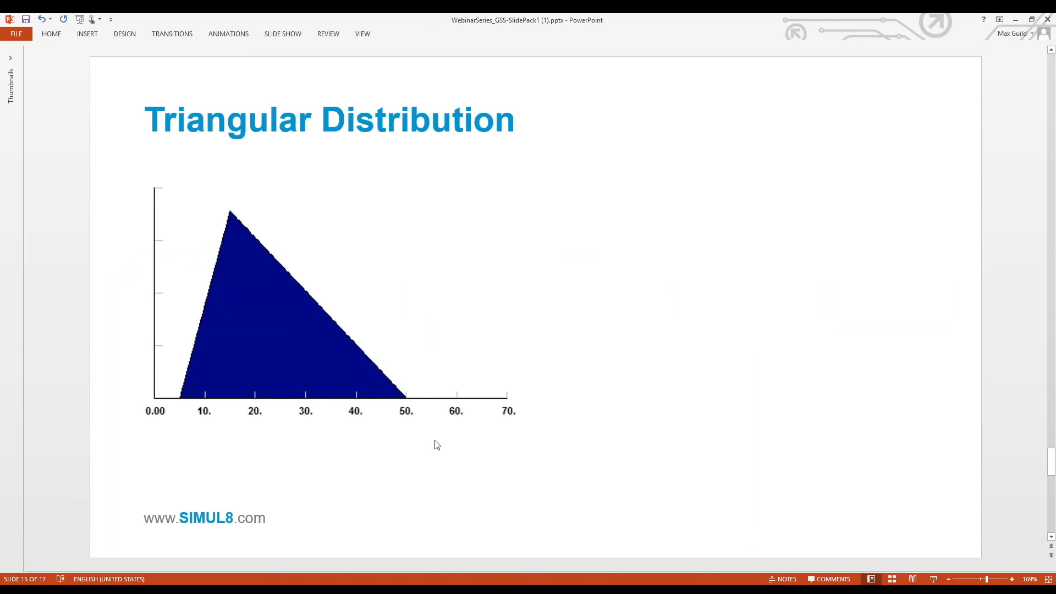
pyautogui.click(933, 578)
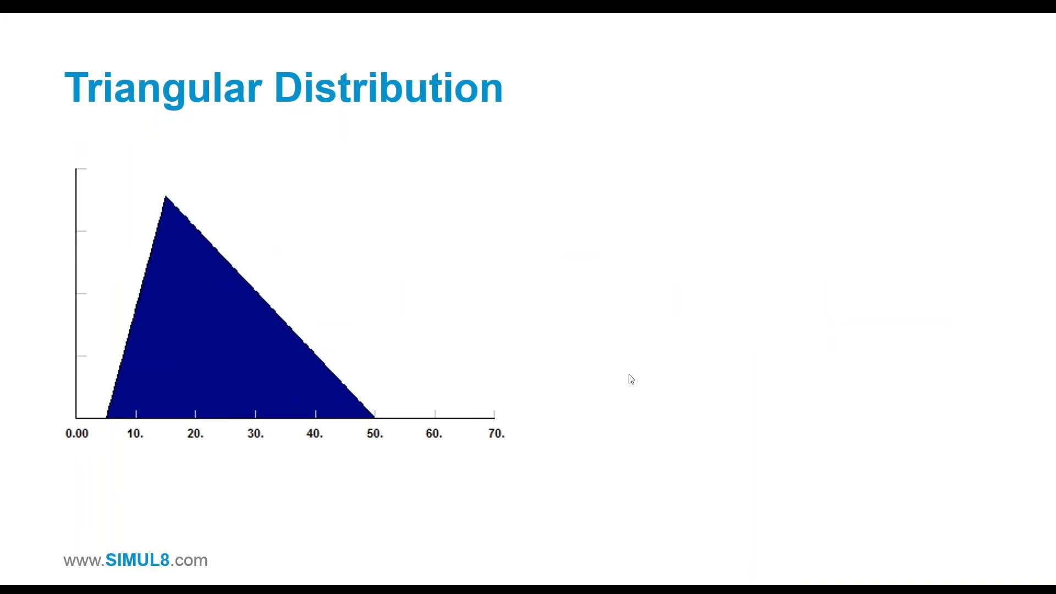
pyautogui.click(629, 375)
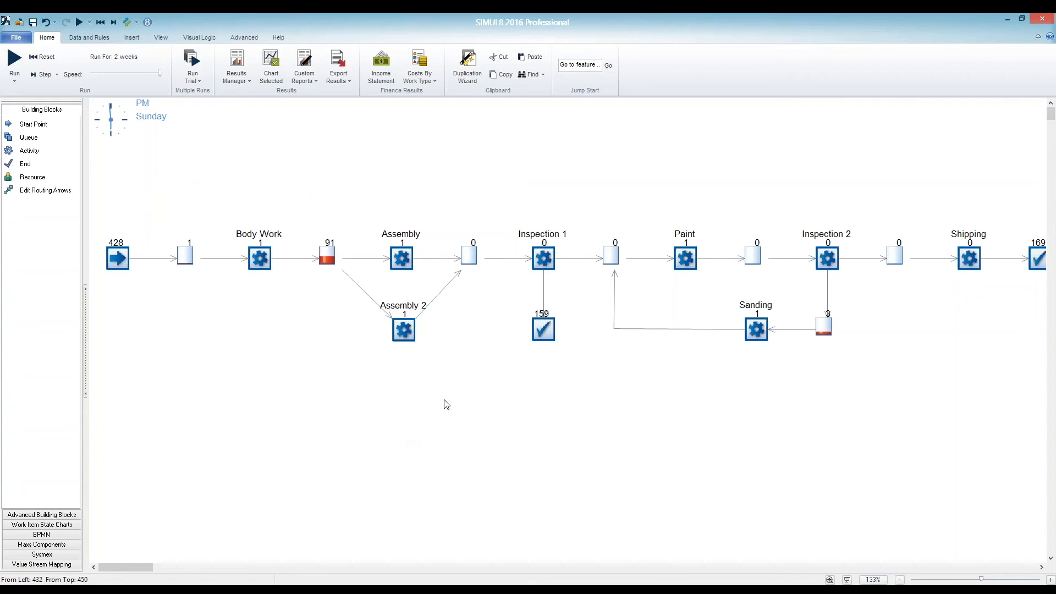
# - Review the file, spreadsheet variable and data flow settings of a new Excel connection, and cancel it
pyautogui.click(99, 42)
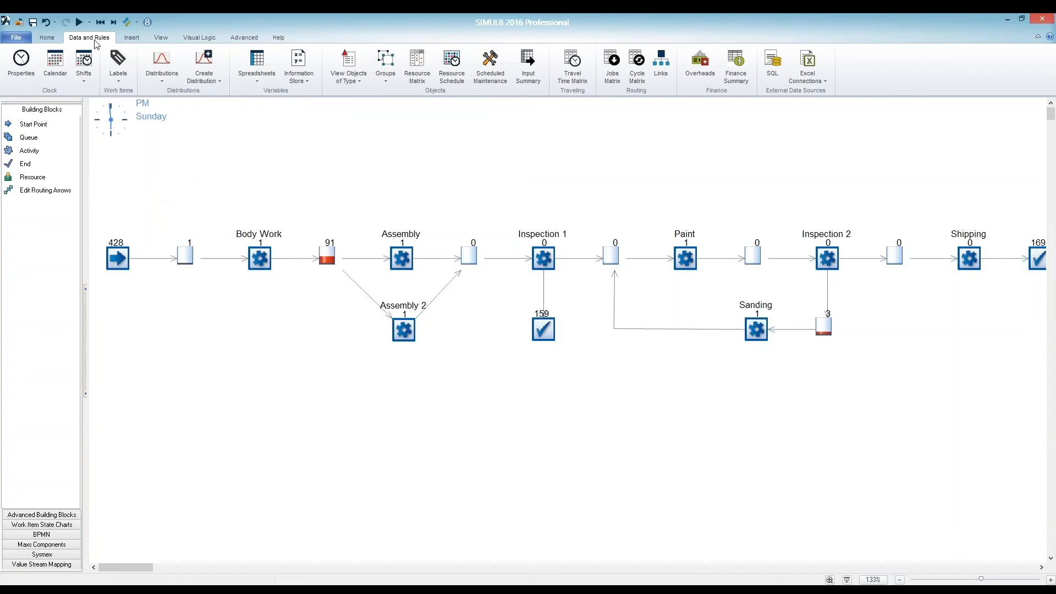
pyautogui.click(811, 65)
pyautogui.click(309, 196)
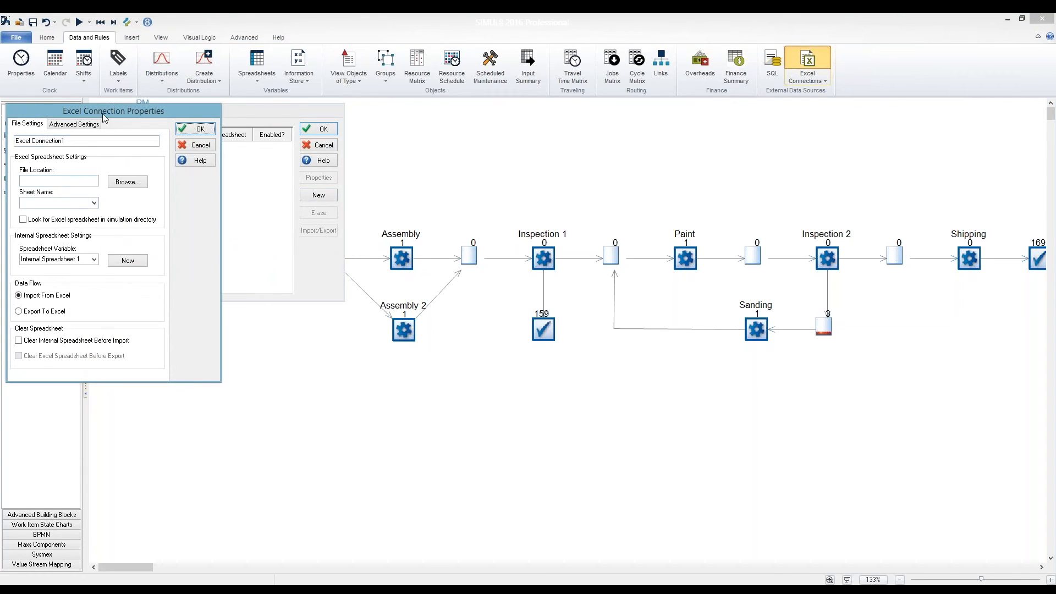
pyautogui.moveTo(102, 113); pyautogui.dragTo(189, 109)
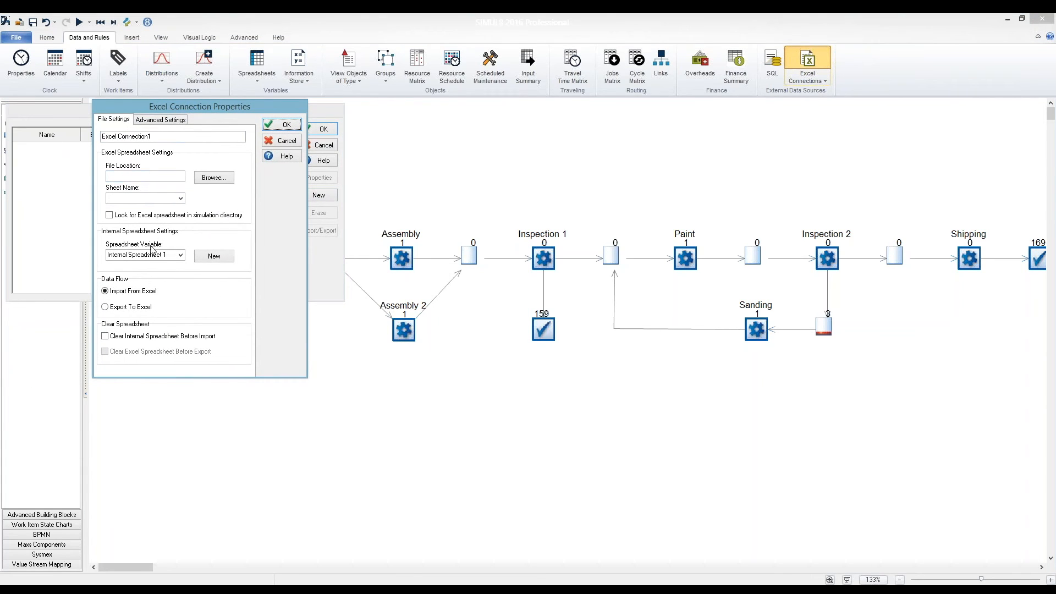
pyautogui.click(286, 142)
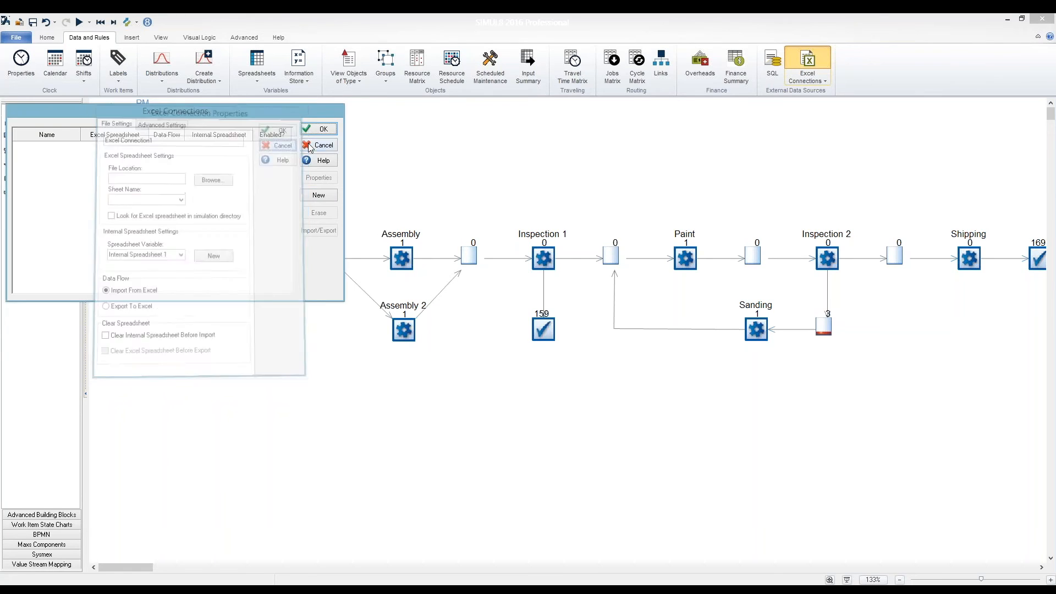
pyautogui.click(309, 145)
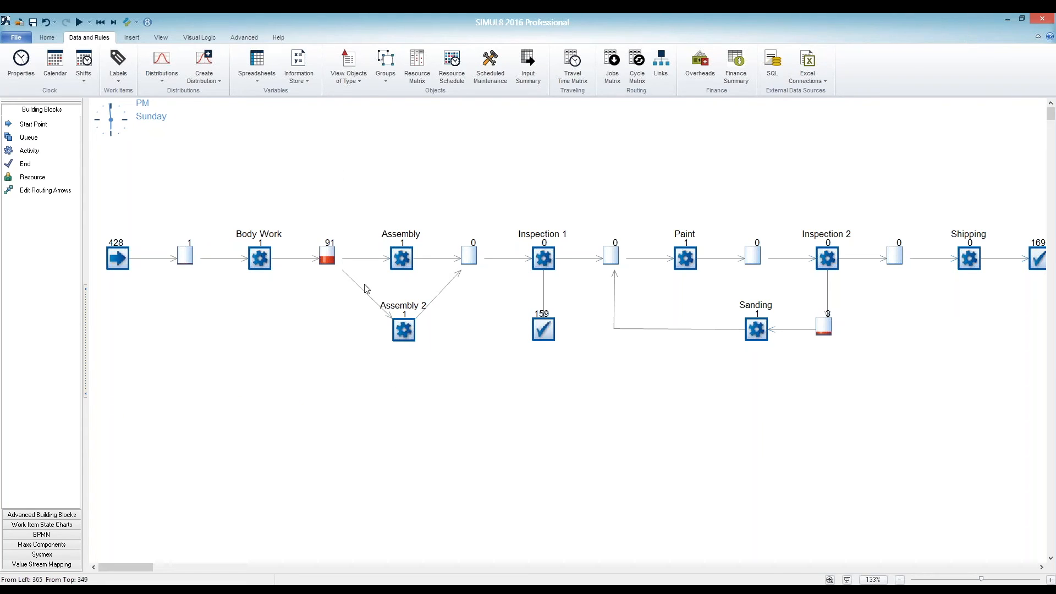
# - Look over the advanced optimization and distribution tools, and inspect the timing distribution of the Body Work activity
pyautogui.click(246, 38)
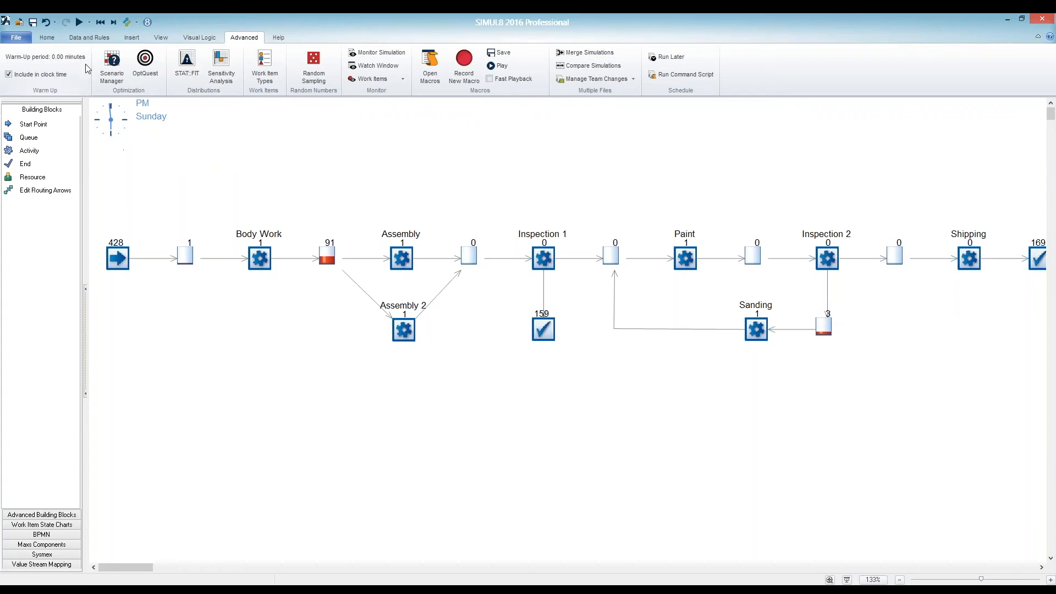
pyautogui.click(73, 37)
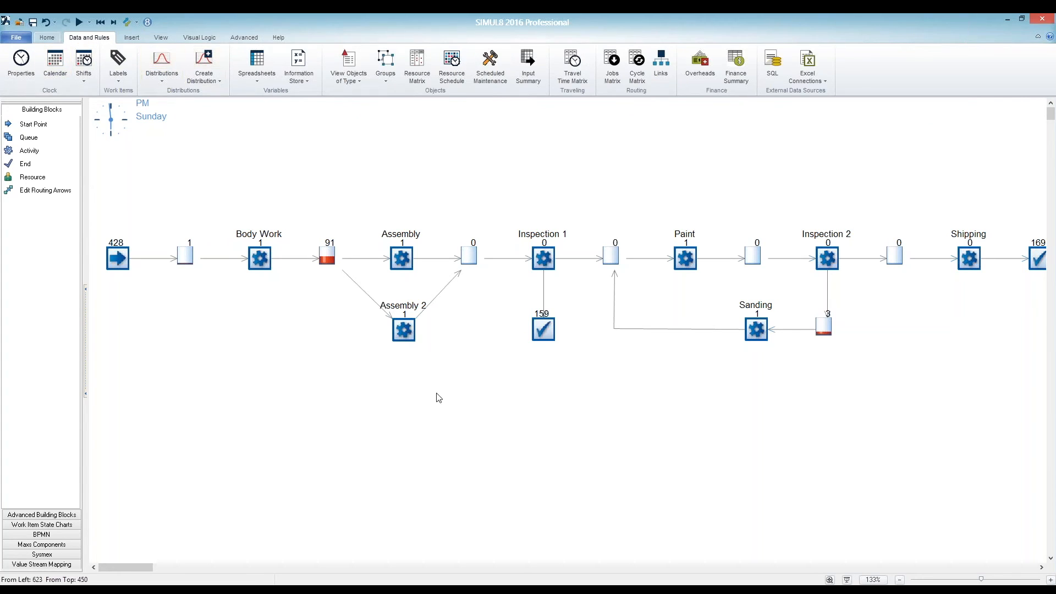
pyautogui.click(260, 258)
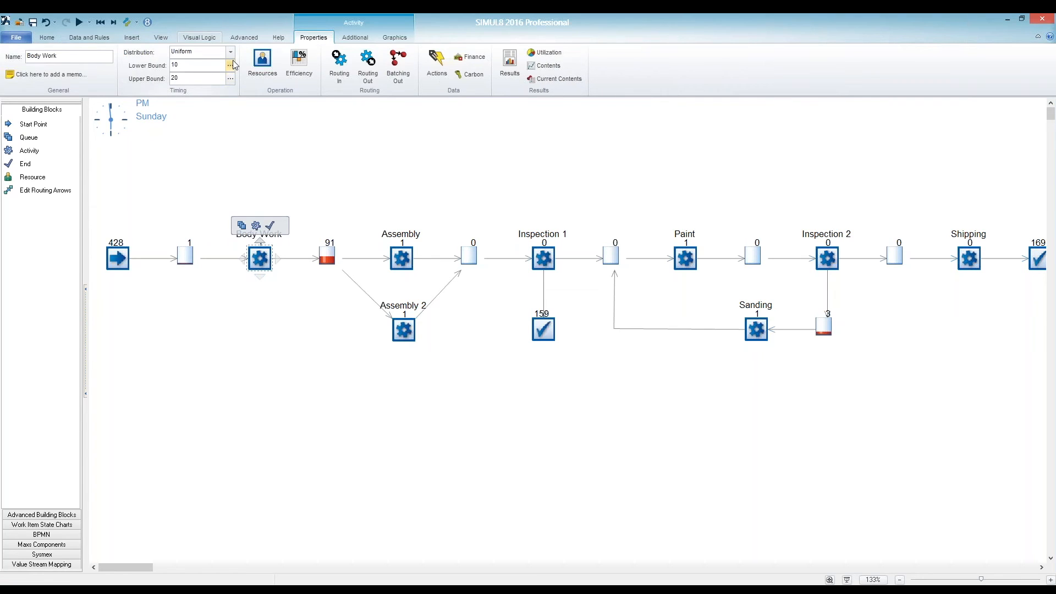
# - Try the Normal distribution for the Assembly activity's timing and switch it back to Average
pyautogui.click(388, 260)
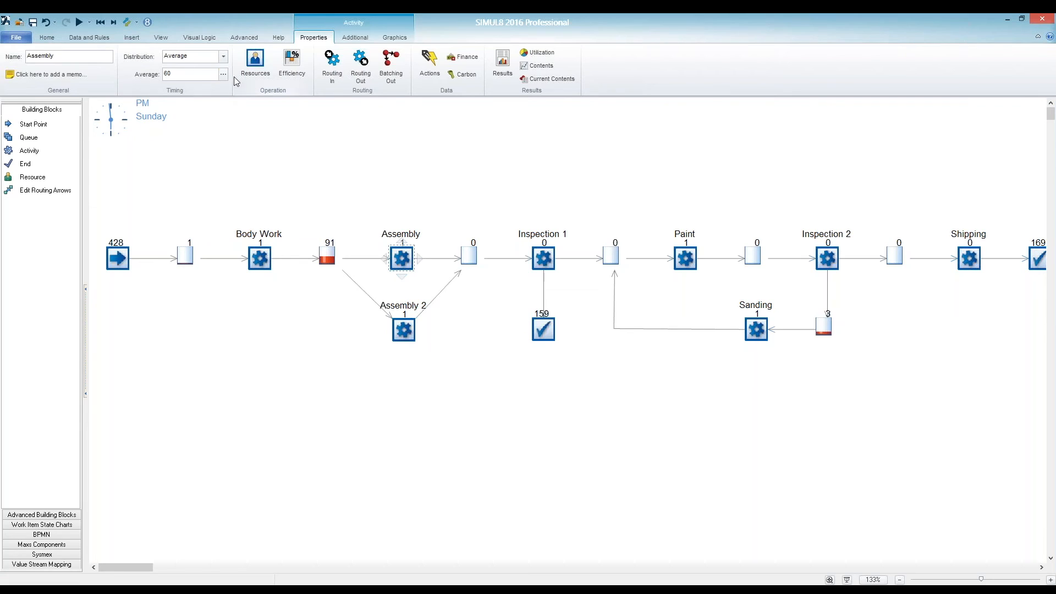
pyautogui.click(224, 57)
pyautogui.click(225, 58)
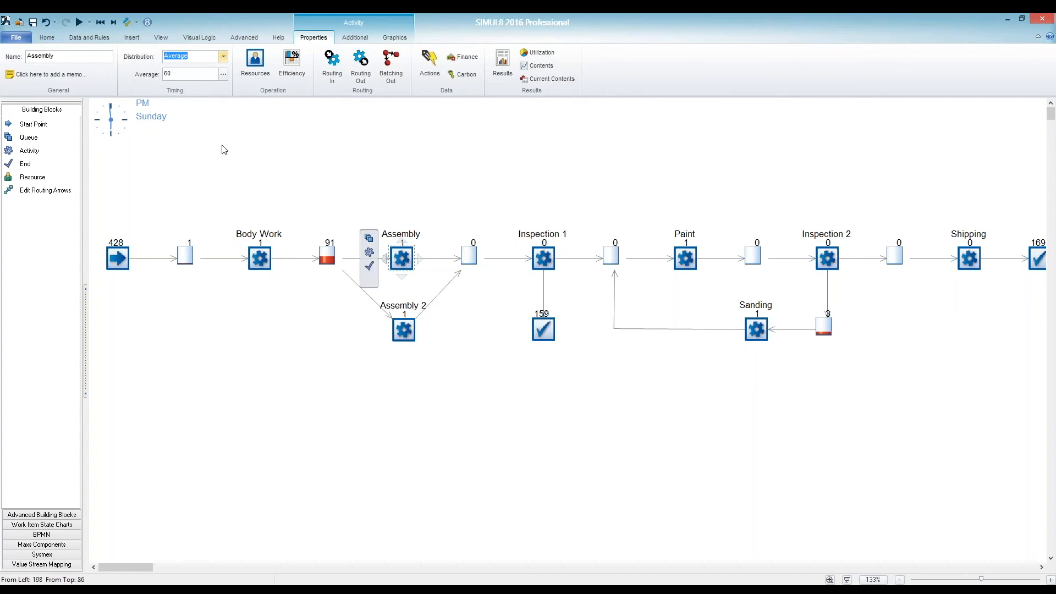
pyautogui.click(224, 59)
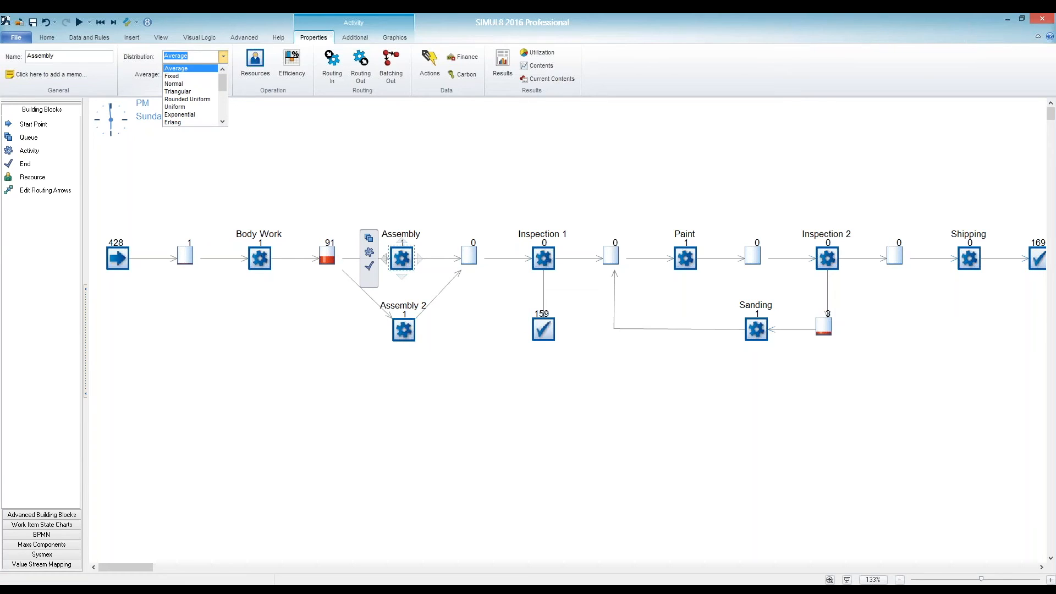
pyautogui.click(208, 84)
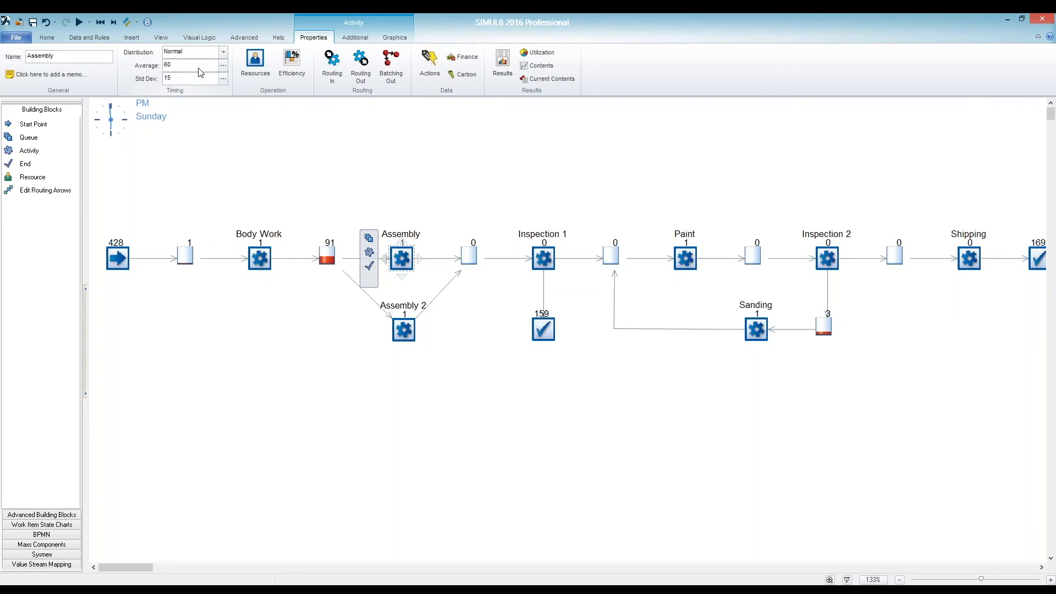
pyautogui.doubleClick(169, 79)
pyautogui.click(224, 53)
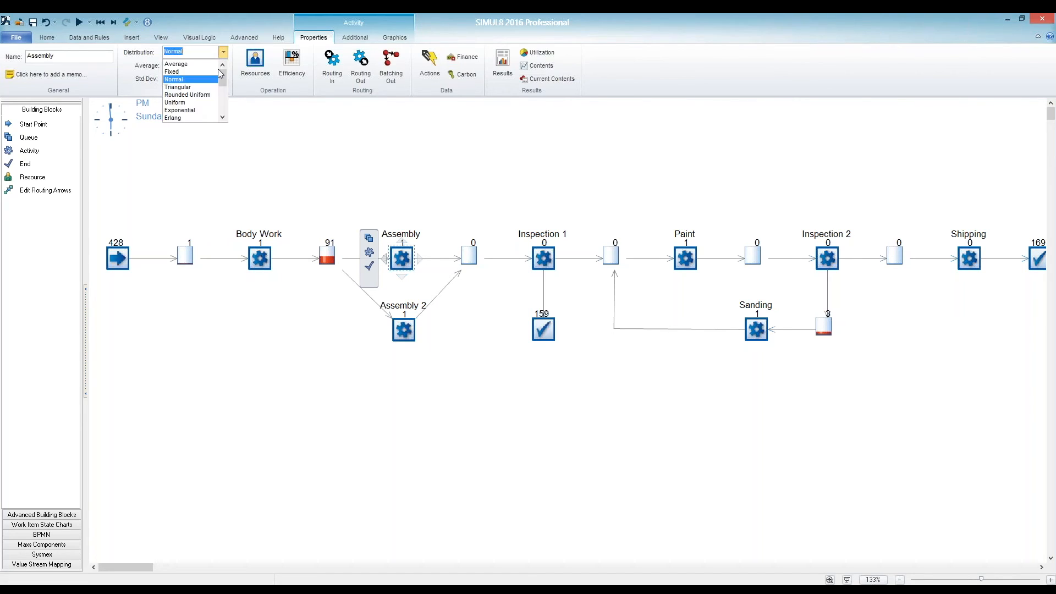
pyautogui.click(181, 62)
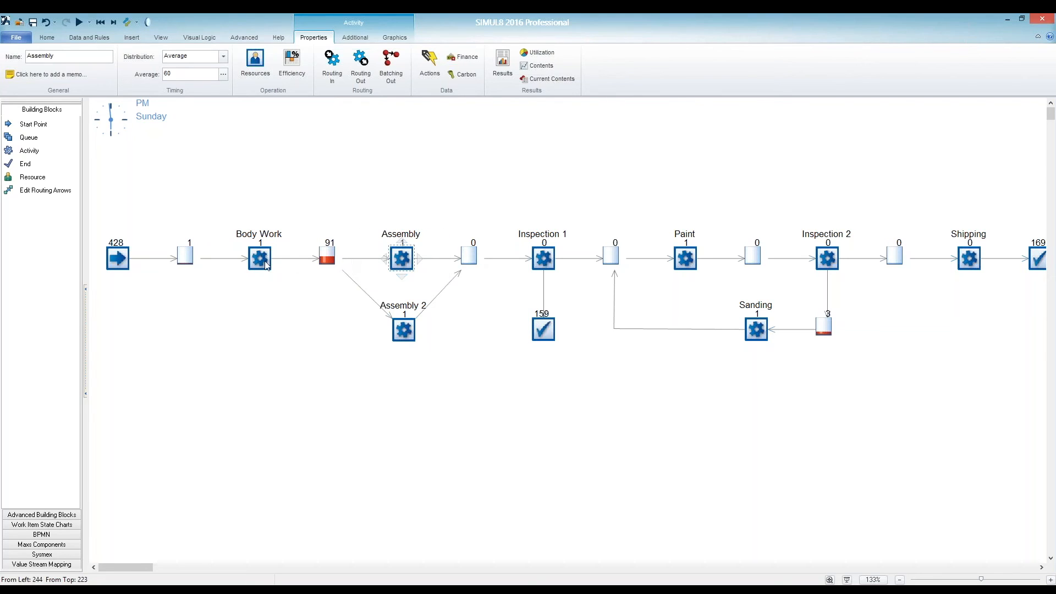
# - Review the Routing Out disciplines of Inspection 1, including routing by label, and close the routing settings
pyautogui.click(551, 264)
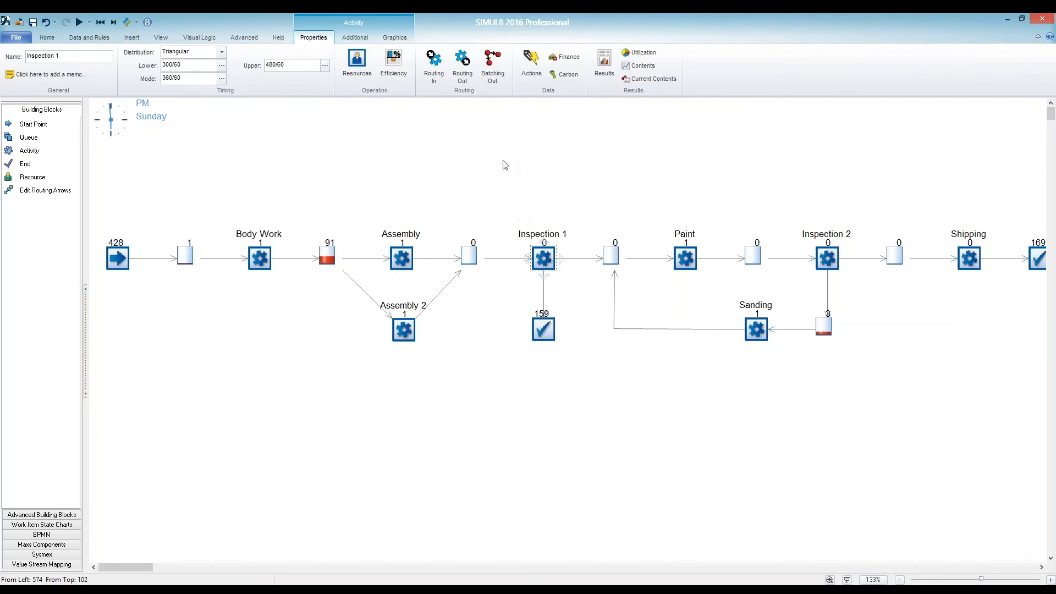
pyautogui.click(465, 73)
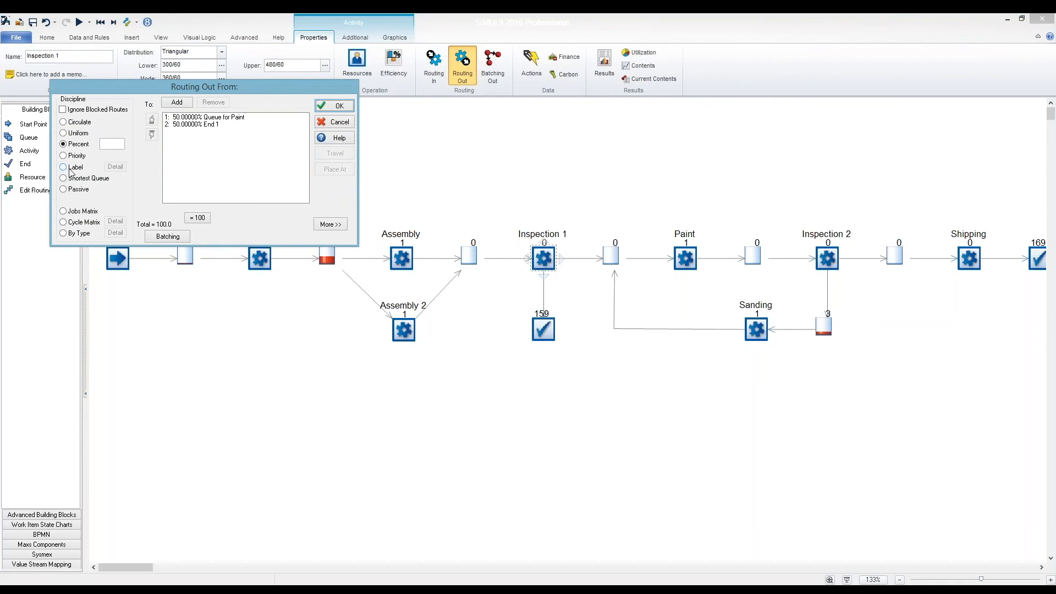
pyautogui.moveTo(76, 172)
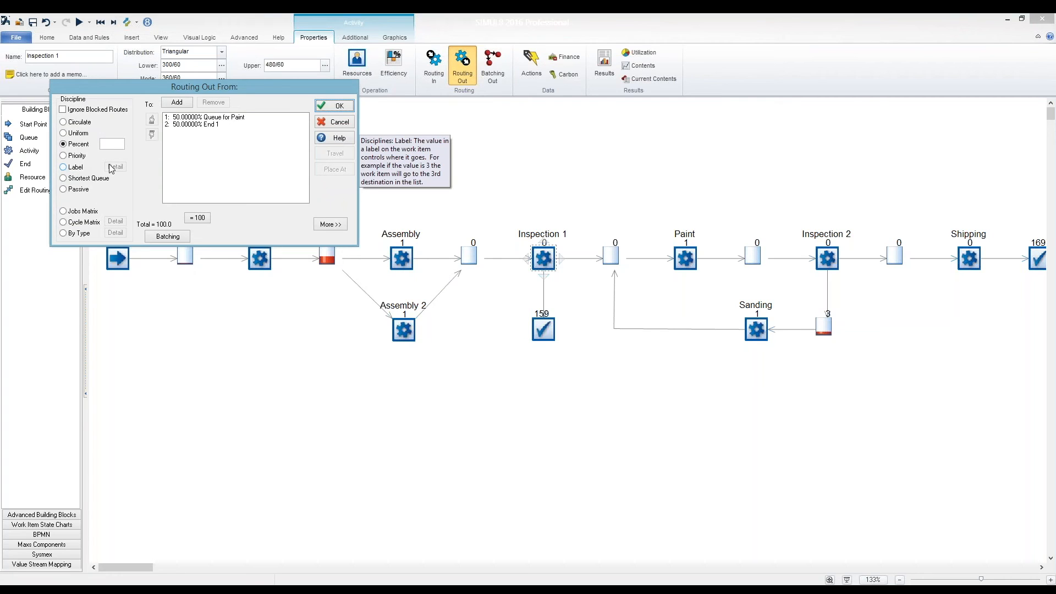
pyautogui.click(347, 110)
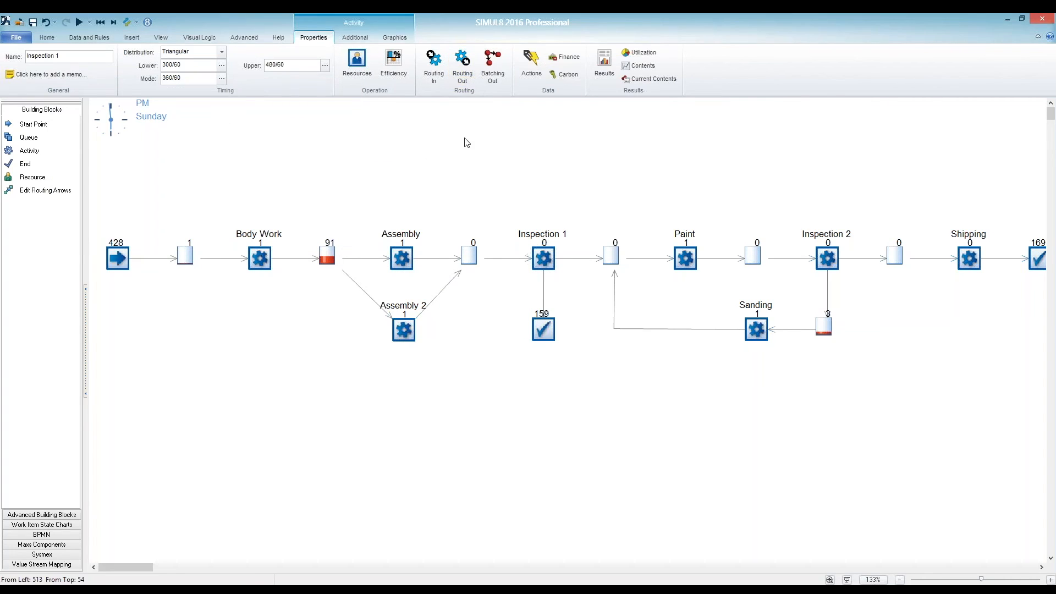
pyautogui.click(466, 142)
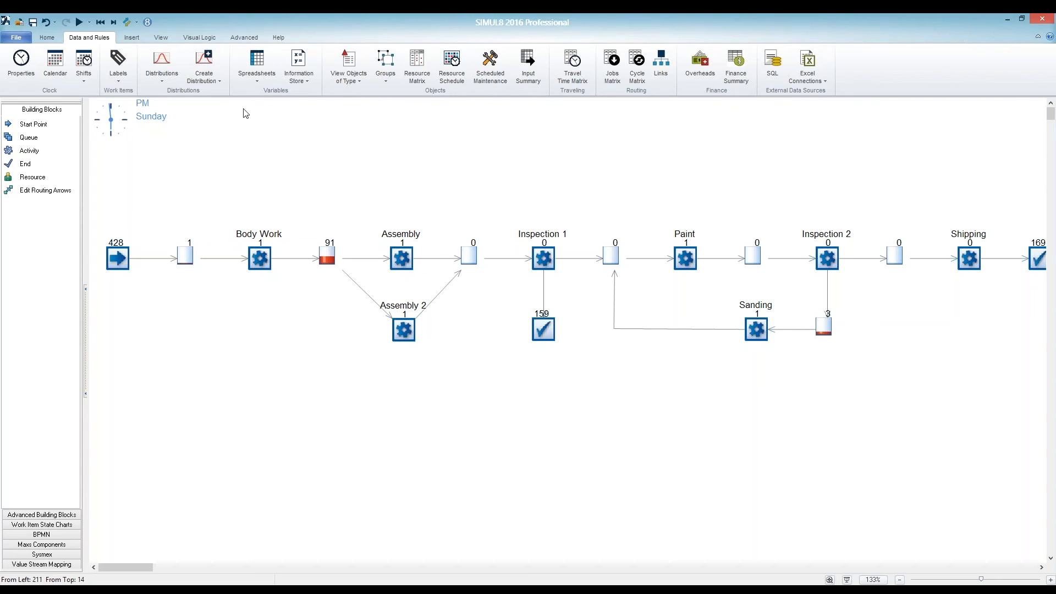
# - Fill cells A1 to A3 of the Var1 internal spreadsheet with 10, 20 and 30, and save the sheet
pyautogui.click(262, 71)
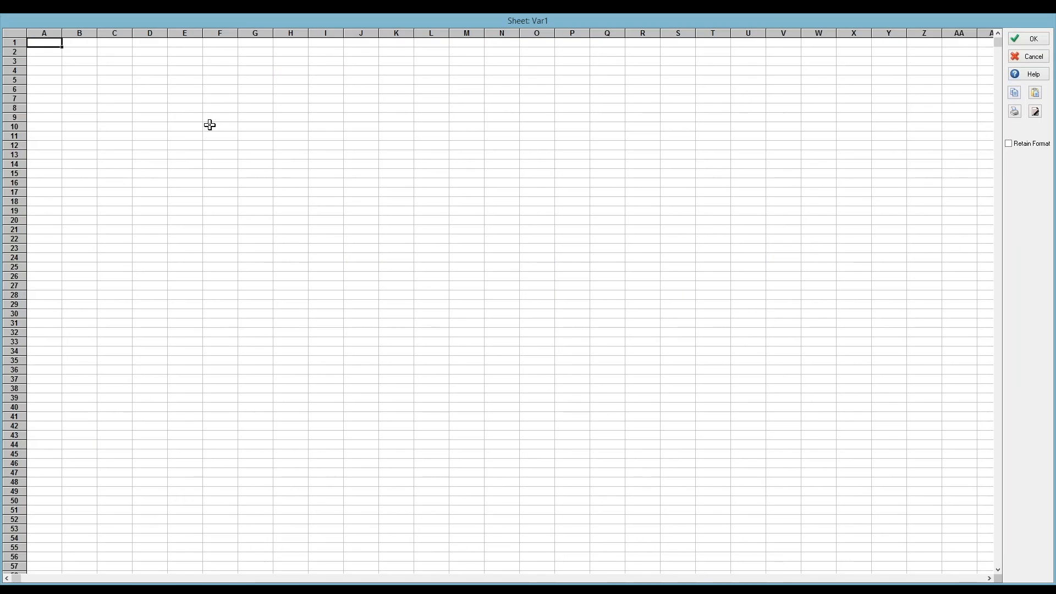
pyautogui.write('10')
pyautogui.press('Return')
pyautogui.write('20')
pyautogui.press('Return')
pyautogui.write('30')
pyautogui.press('Return')
pyautogui.click(44, 43)
pyautogui.click(42, 52)
pyautogui.click(52, 62)
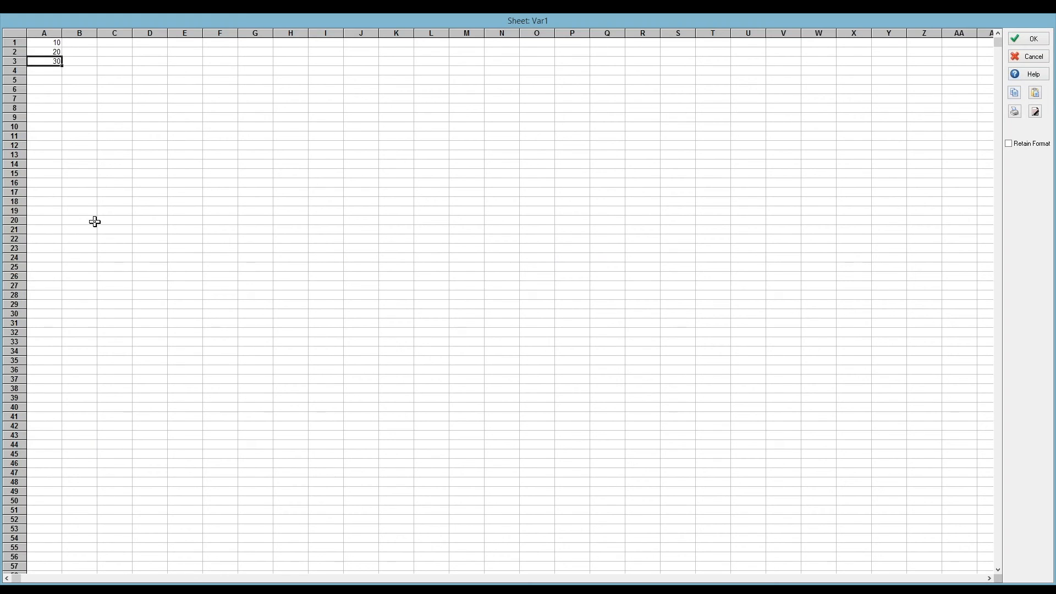
pyautogui.click(1030, 42)
# - Try a Var1 spreadsheet reference with column 1 as the Assembly activity's average time, and cancel the formula
pyautogui.click(410, 265)
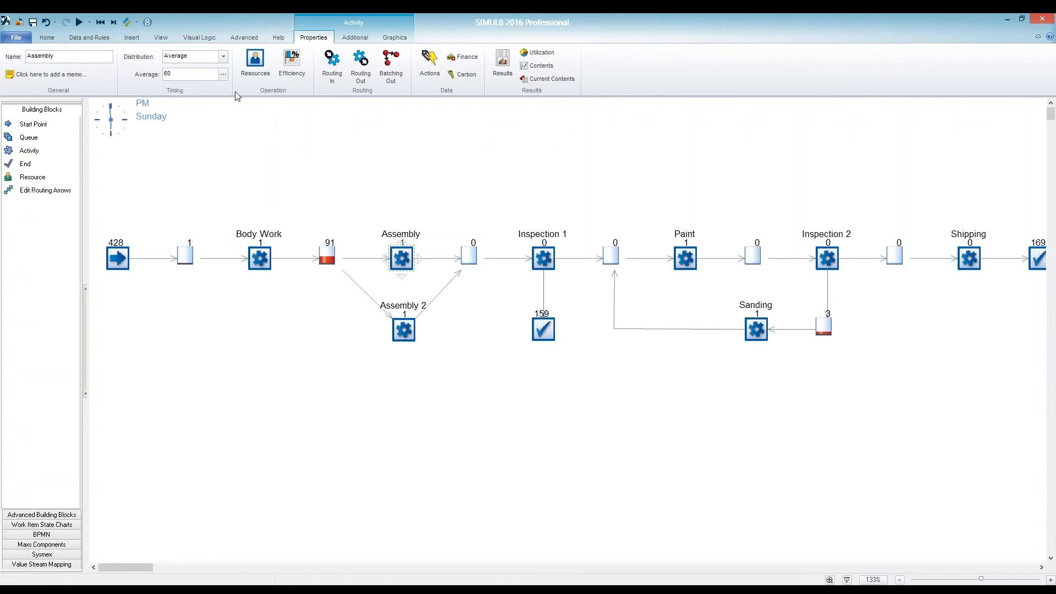
pyautogui.click(225, 78)
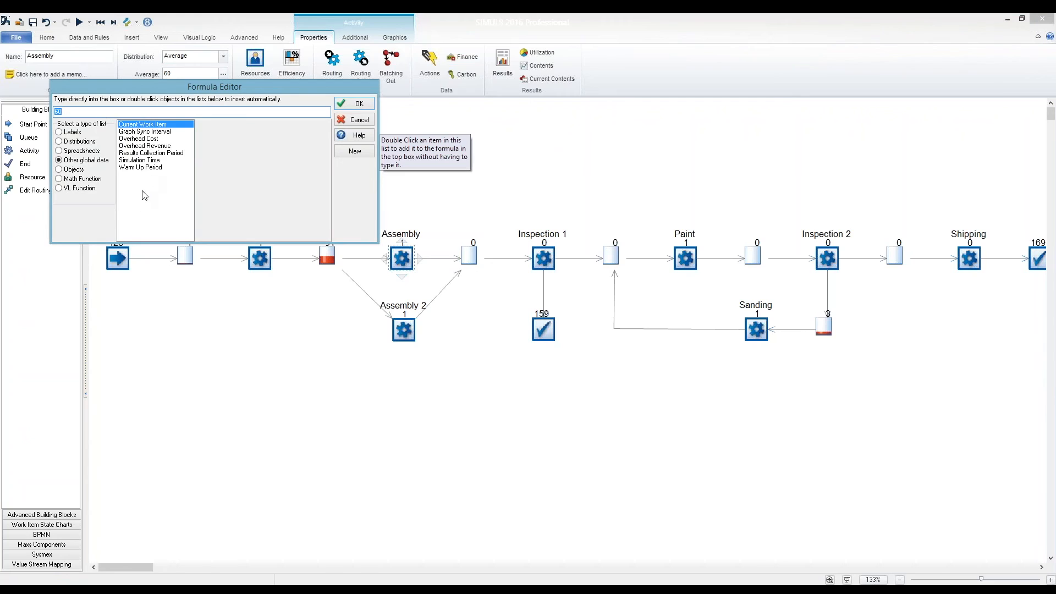
pyautogui.click(59, 151)
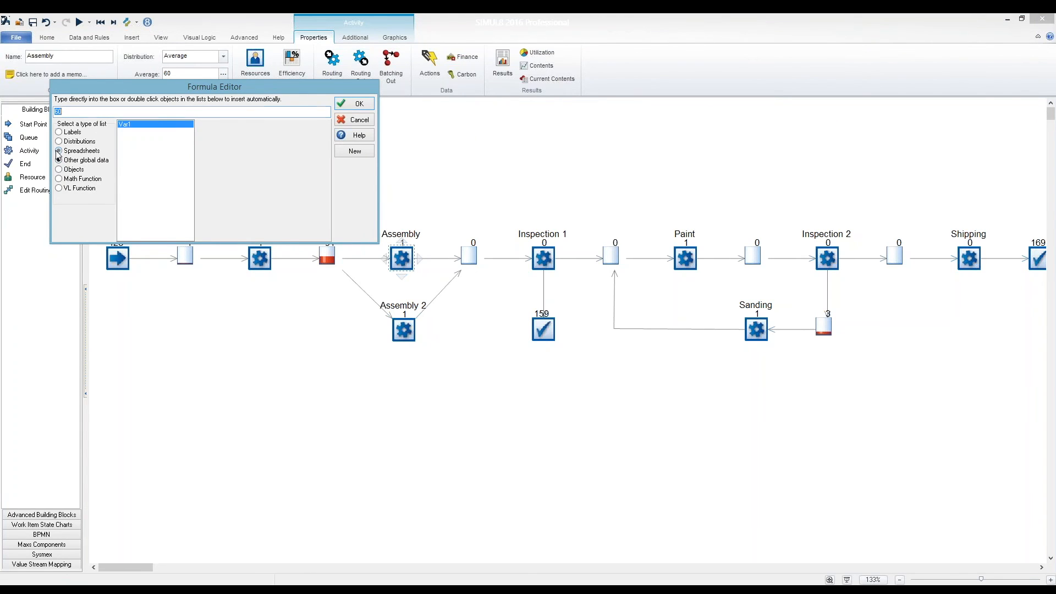
pyautogui.doubleClick(126, 126)
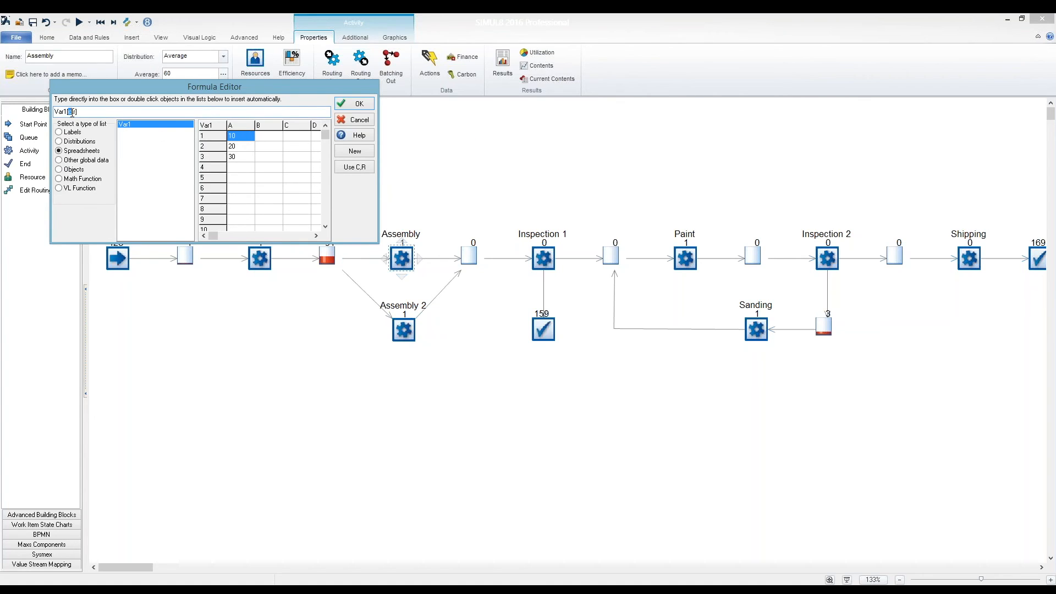
pyautogui.write('1')
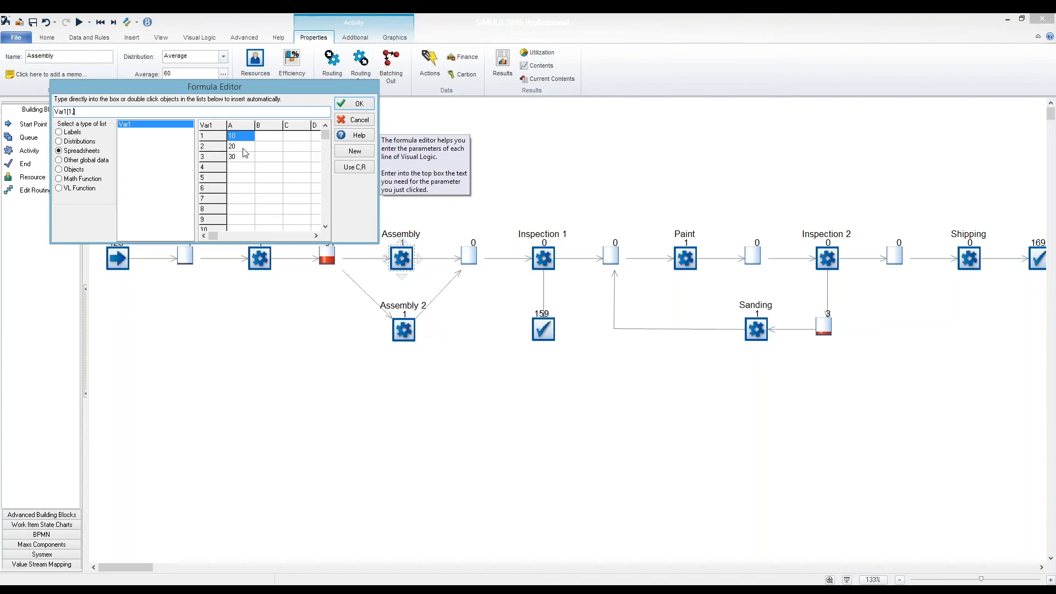
pyautogui.click(363, 121)
pyautogui.click(455, 413)
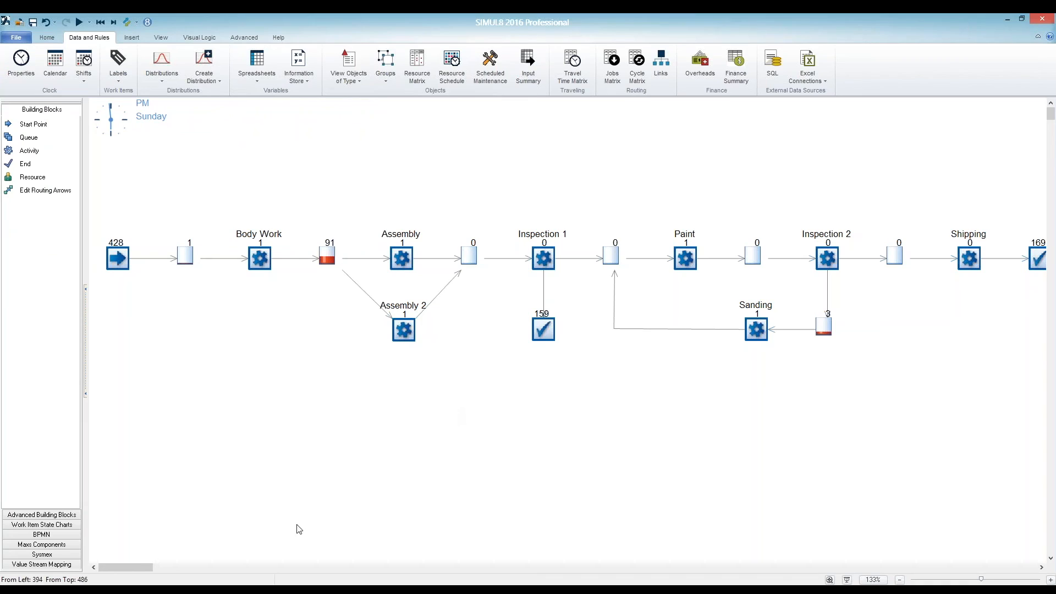
# - Place a conveyor in the empty area below the production line and stretch it to a length of about 20.4
pyautogui.click(57, 516)
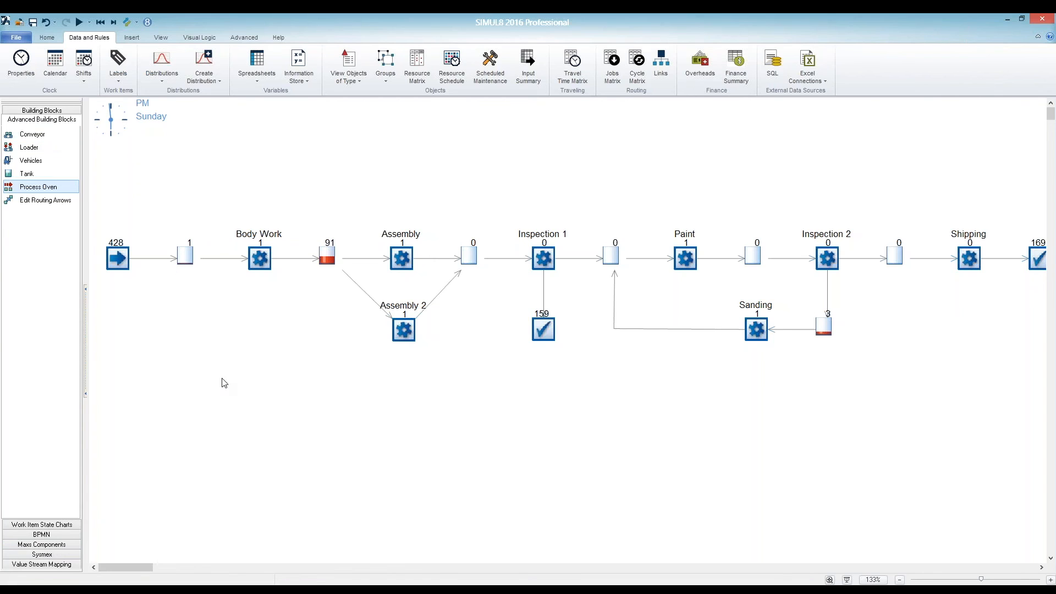
pyautogui.click(296, 414)
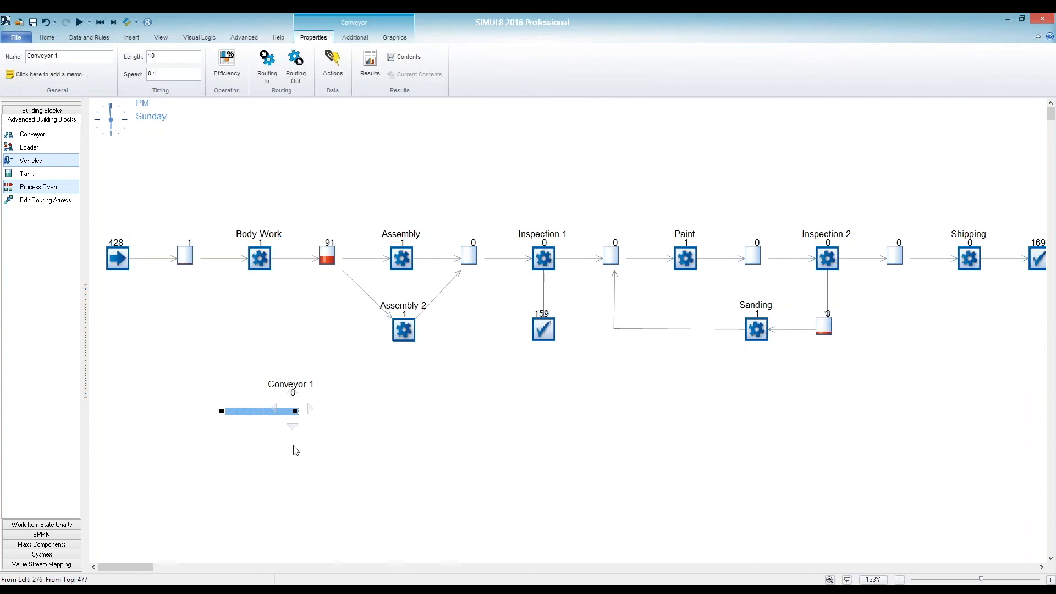
pyautogui.click(245, 411)
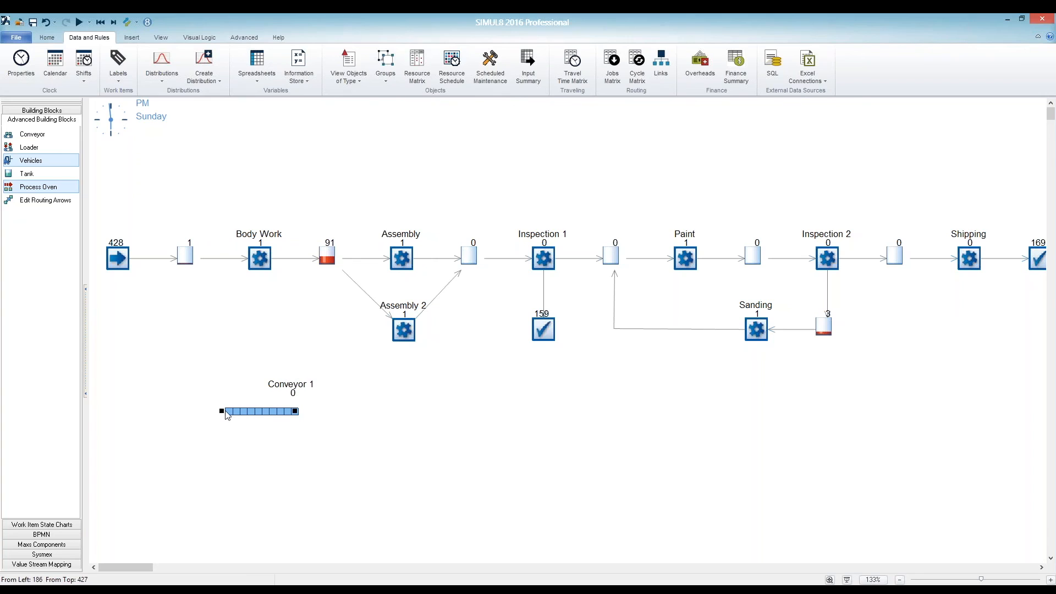
pyautogui.moveTo(222, 412); pyautogui.dragTo(145, 411)
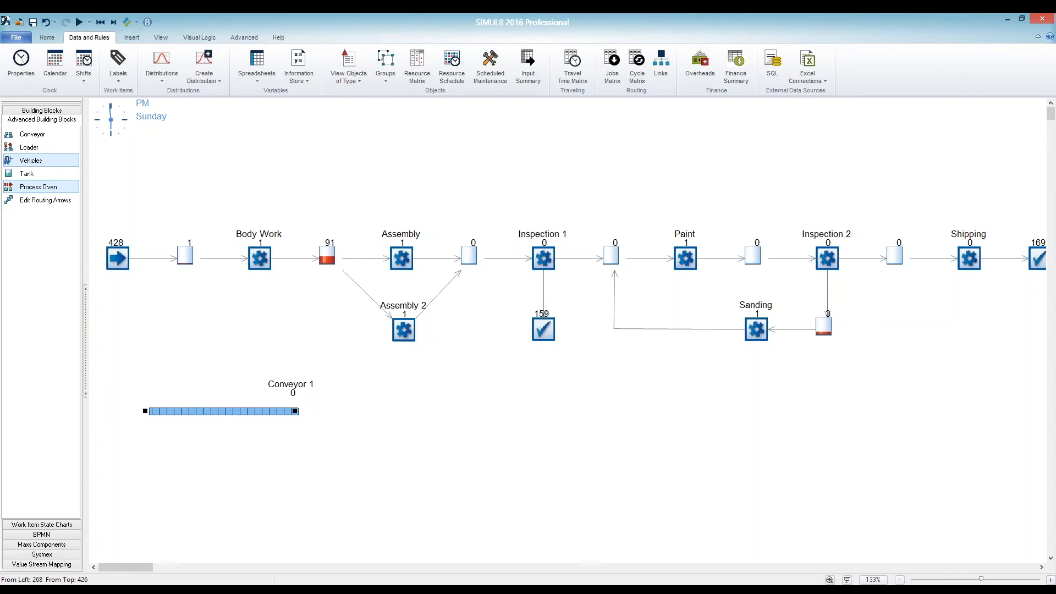
# - Review the conveyor's length, speed, accumulation and fixed pitch options
pyautogui.click(296, 411)
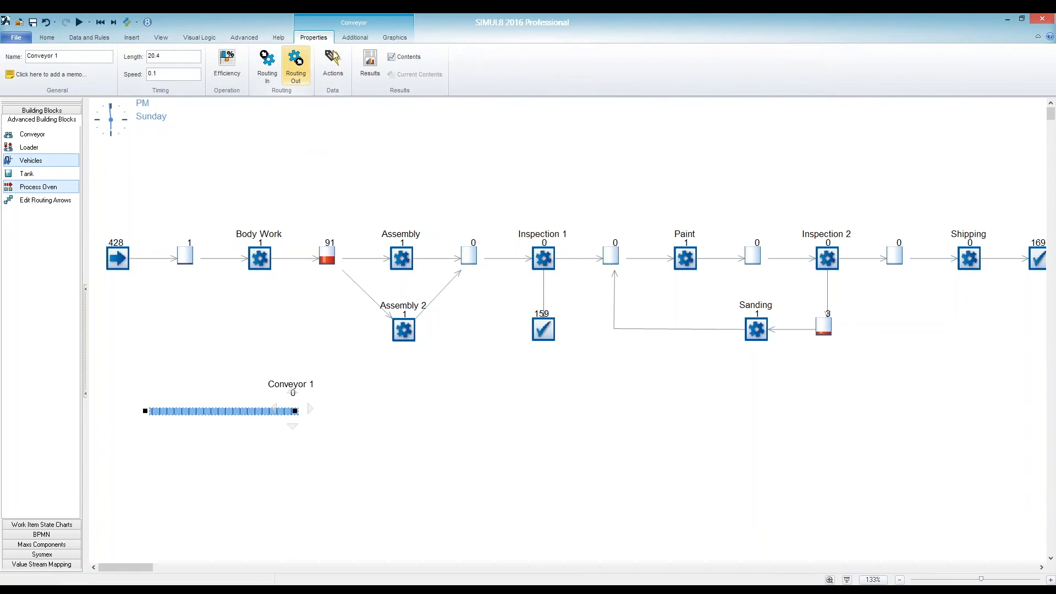
pyautogui.click(355, 37)
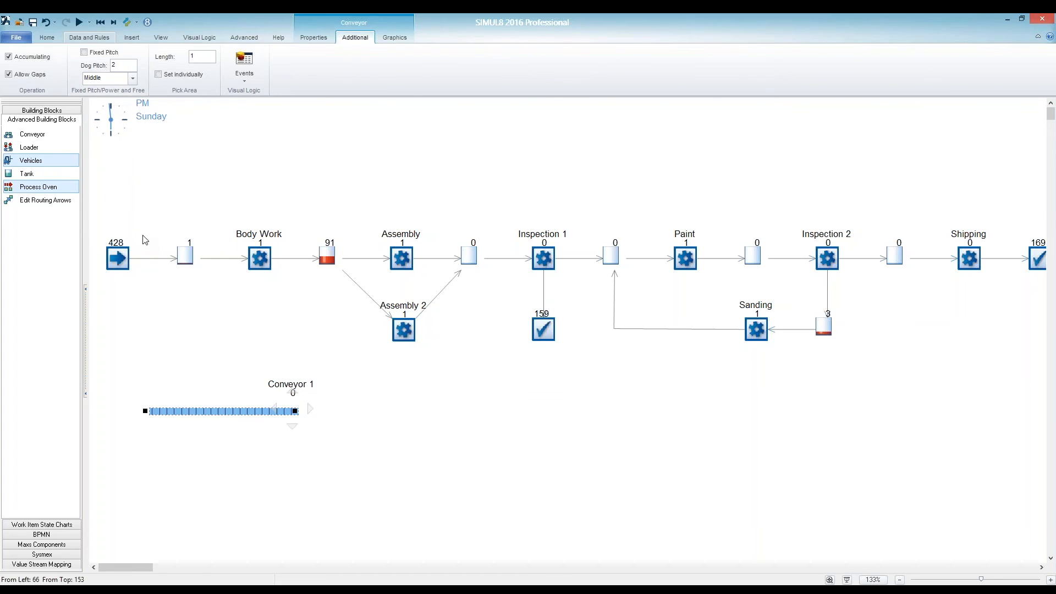
pyautogui.click(142, 342)
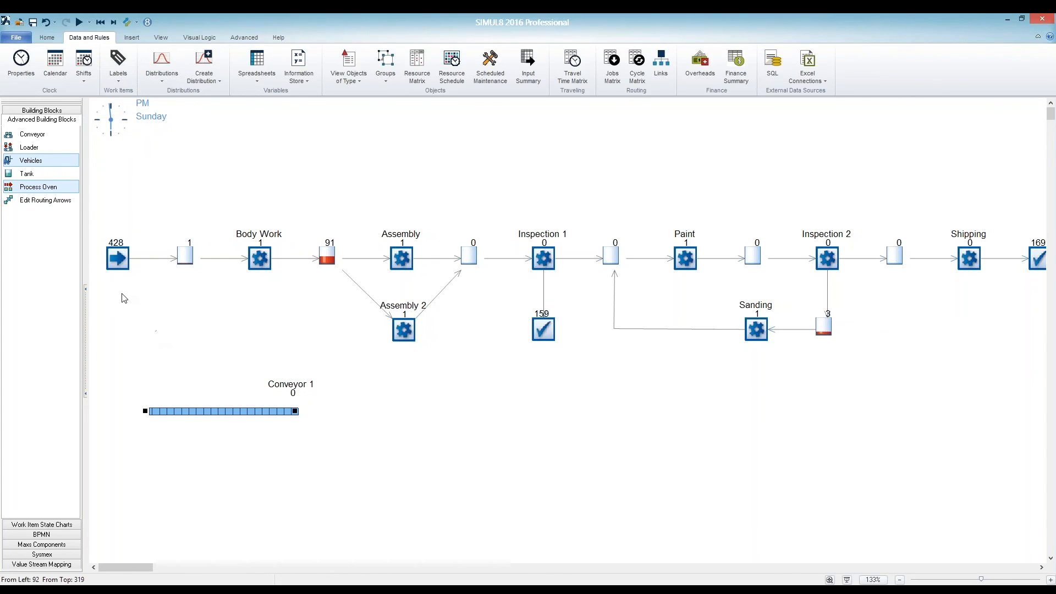
# - Route the start point into Conveyor 1 and add a queue fed by the far end of the conveyor
pyautogui.click(118, 258)
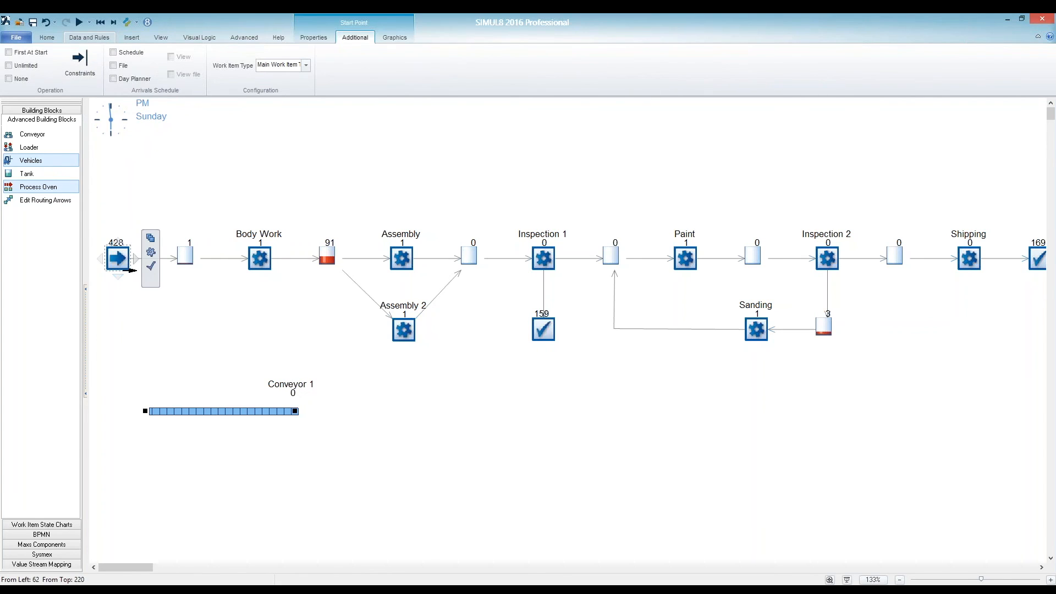
pyautogui.moveTo(141, 412); pyautogui.dragTo(144, 411)
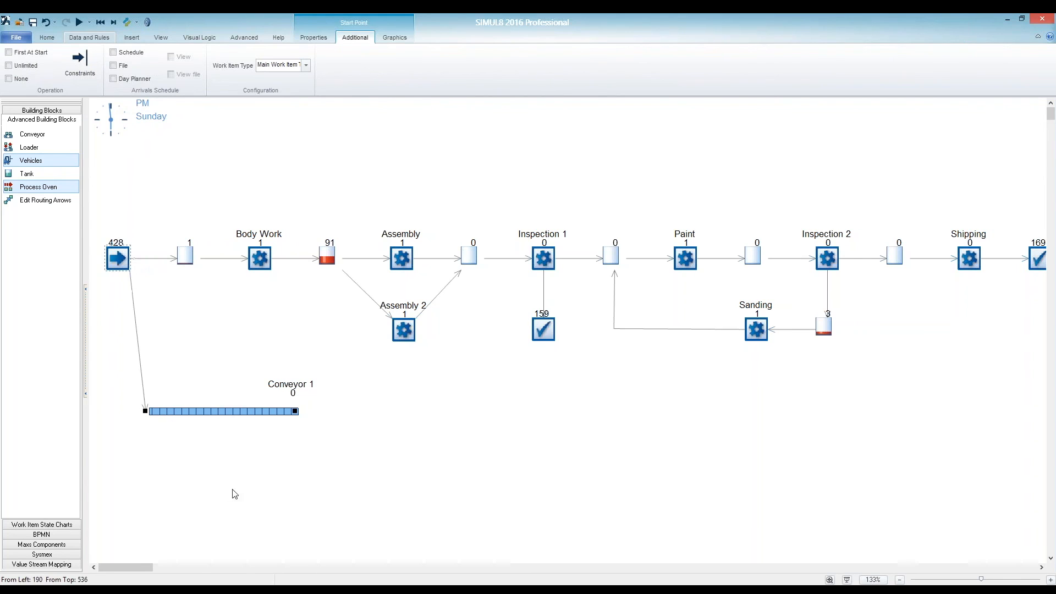
pyautogui.click(296, 412)
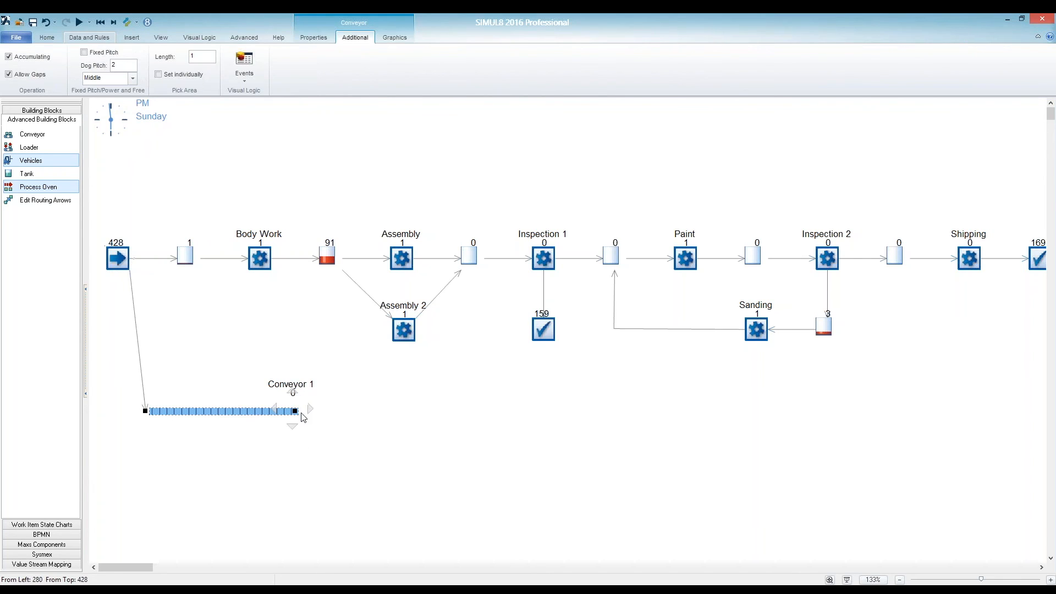
pyautogui.click(324, 388)
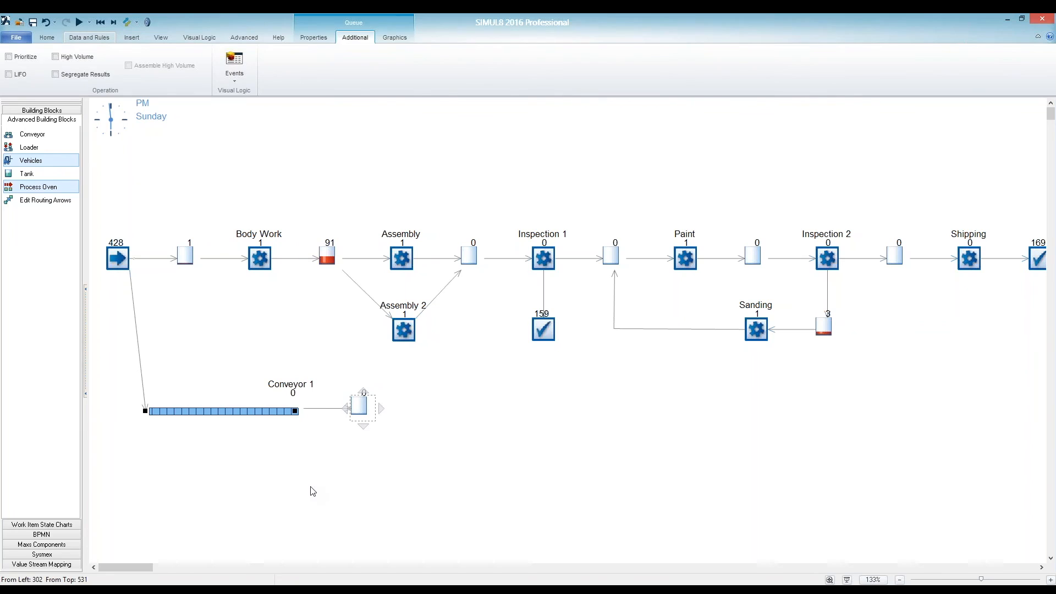
pyautogui.click(311, 491)
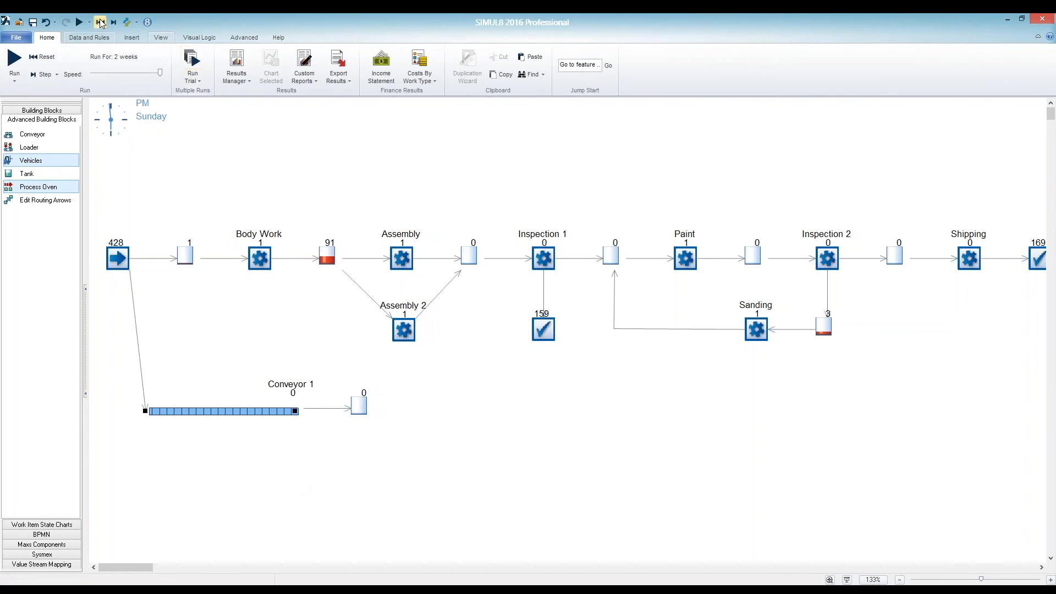
# - Slow the simulation speed to about its minimum, and run the model from the beginning
pyautogui.moveTo(160, 73); pyautogui.dragTo(93, 75)
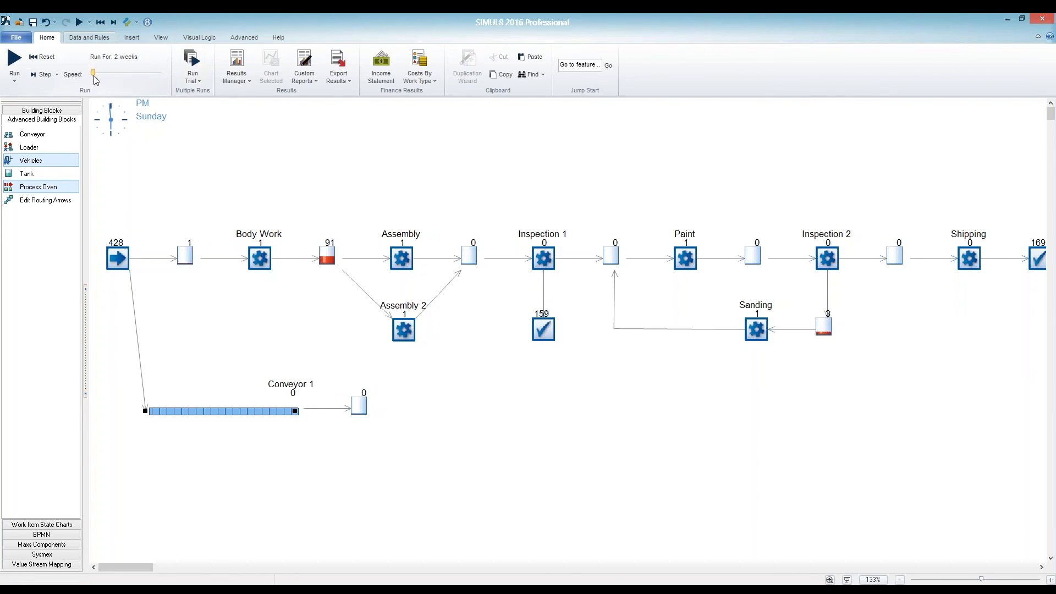
pyautogui.click(101, 23)
pyautogui.click(79, 23)
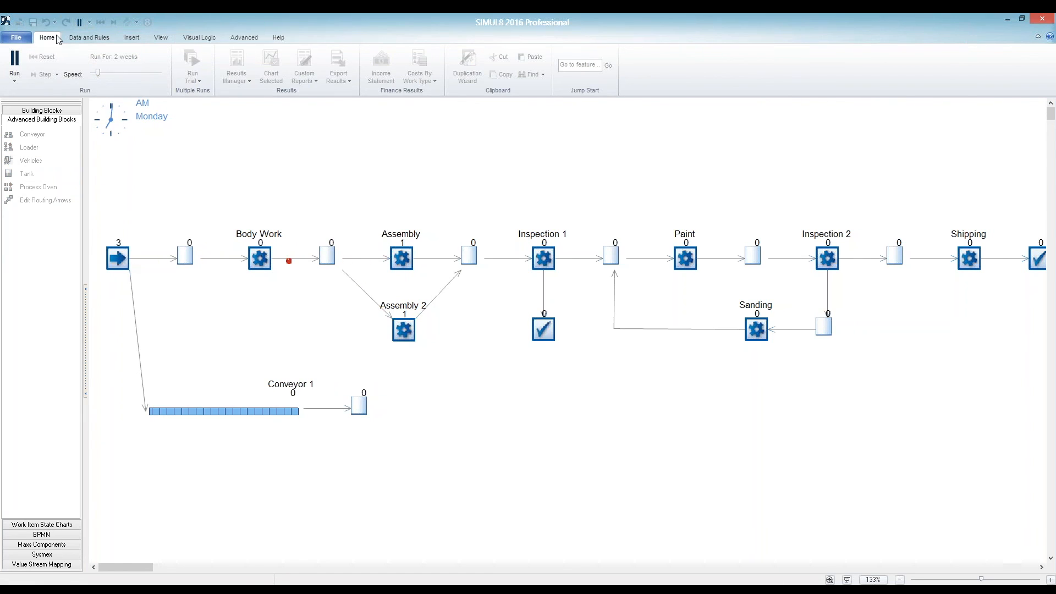
# - Remove the route from the start point to the queue before Body Work, and rerun the model from the beginning to watch the conveyor
pyautogui.click(15, 58)
pyautogui.click(155, 258)
pyautogui.press('Delete')
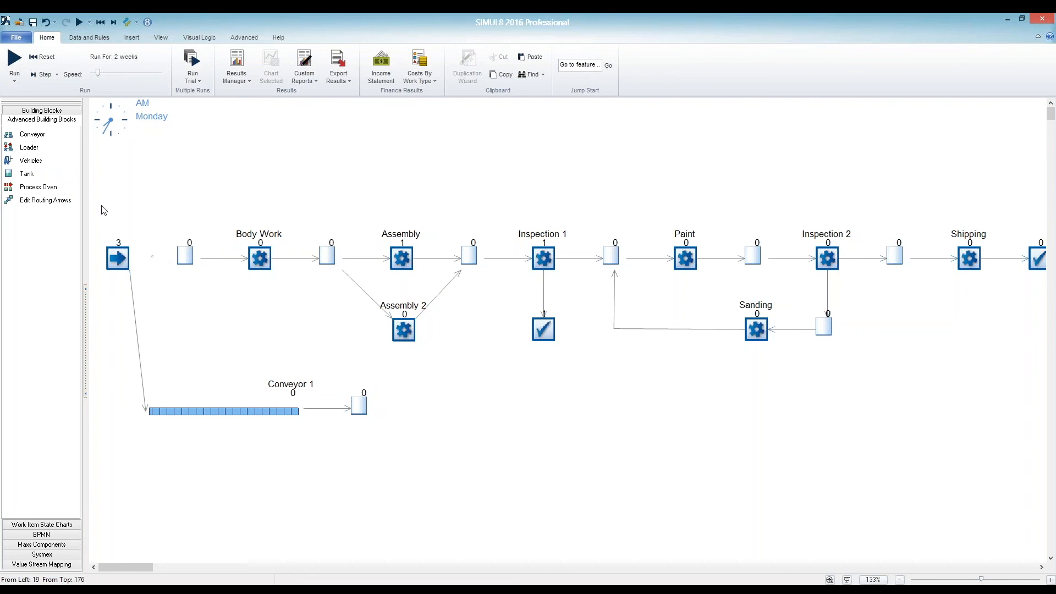
pyautogui.click(100, 22)
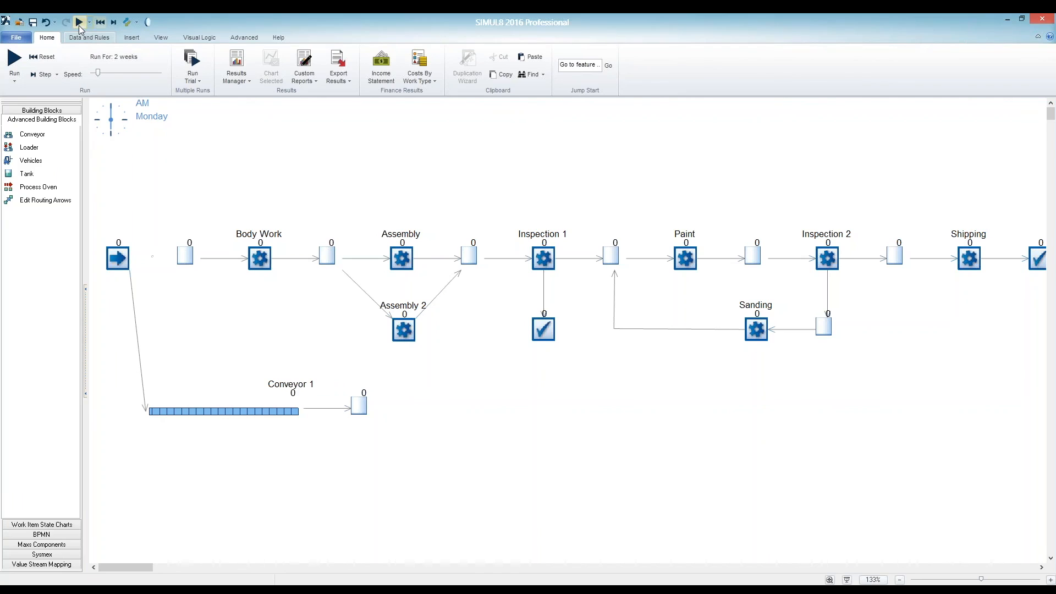
pyautogui.click(79, 22)
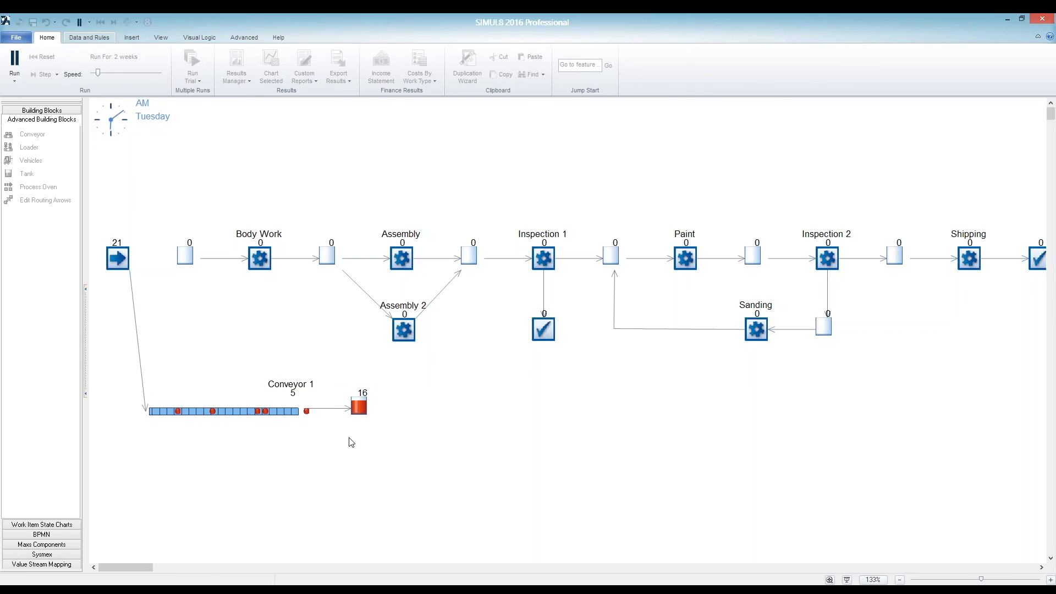
pyautogui.click(15, 63)
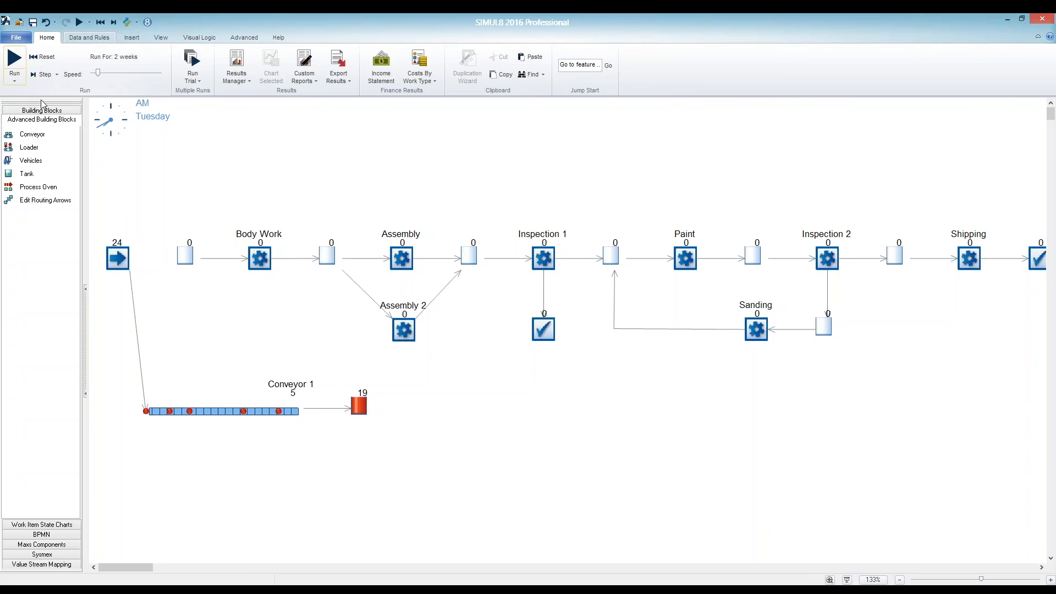
# - Delete the conveyor with its incoming route and its queue, and reconnect the start point to the queue before Body Work
pyautogui.click(137, 331)
pyautogui.press('Delete')
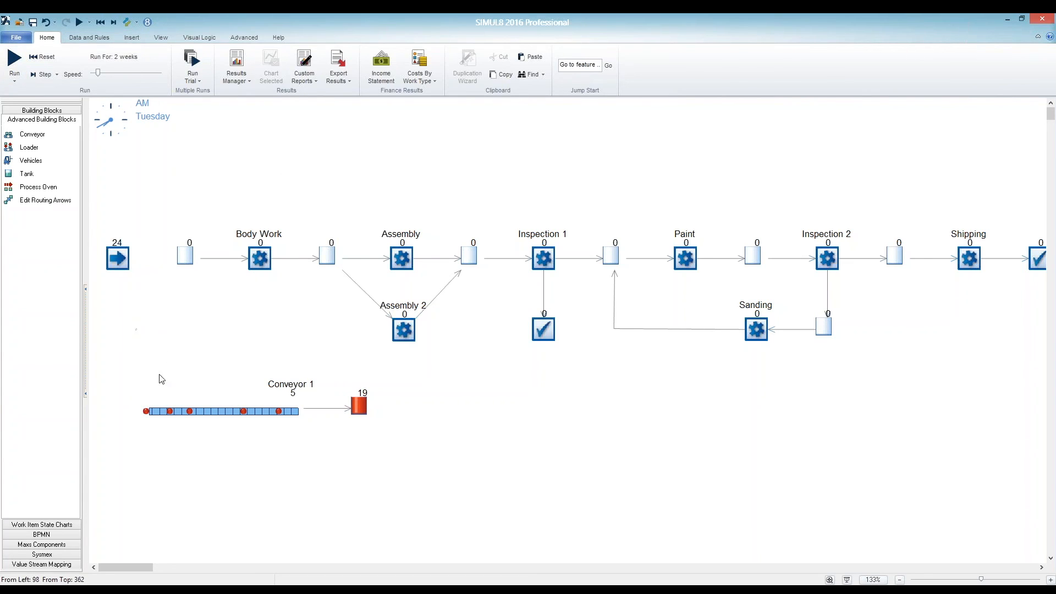
pyautogui.moveTo(122, 346); pyautogui.dragTo(408, 454)
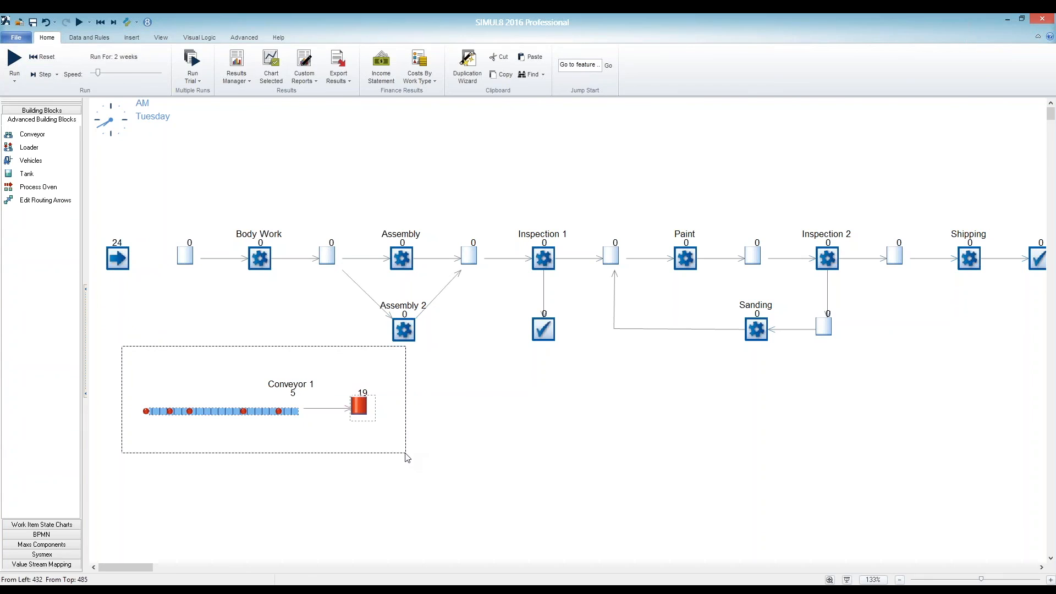
pyautogui.press('Delete')
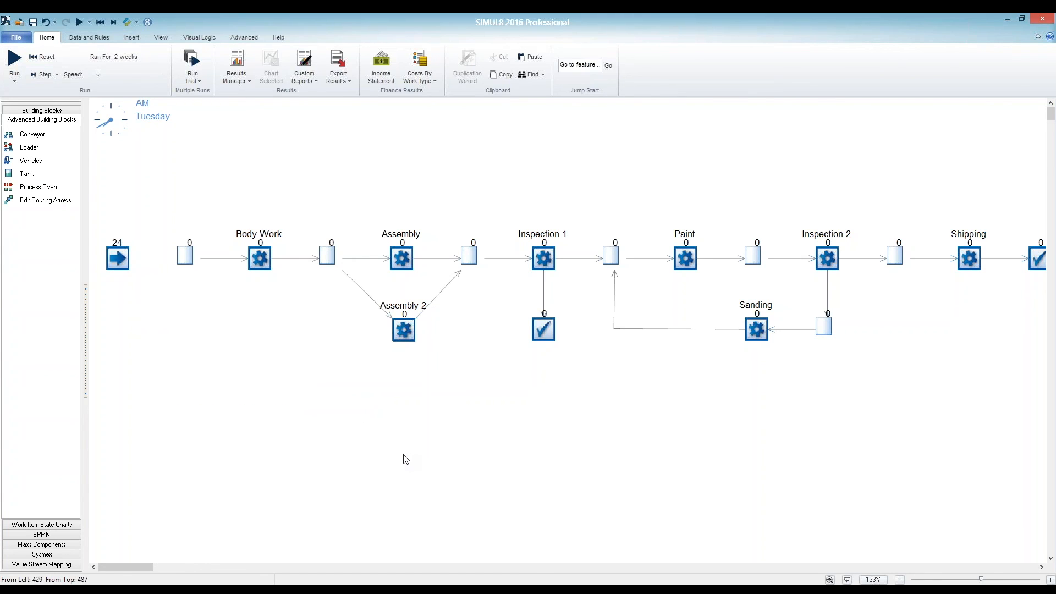
pyautogui.click(126, 262)
pyautogui.moveTo(137, 265); pyautogui.dragTo(185, 256)
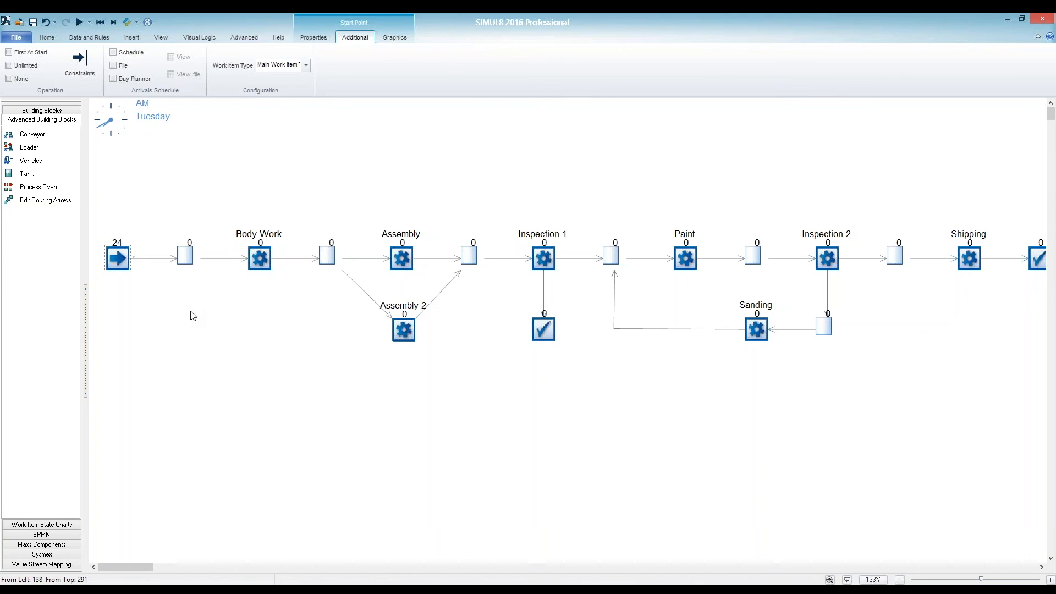
# - Place a queue below the production line without a route from the start point, and add an activity fed by it
pyautogui.click(68, 111)
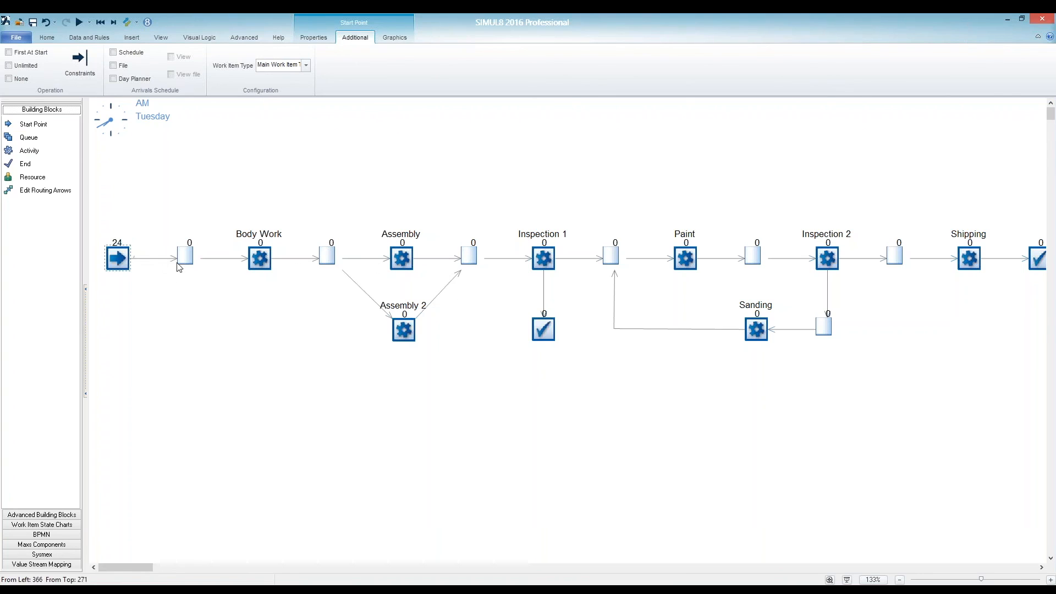
pyautogui.click(28, 137)
pyautogui.click(271, 440)
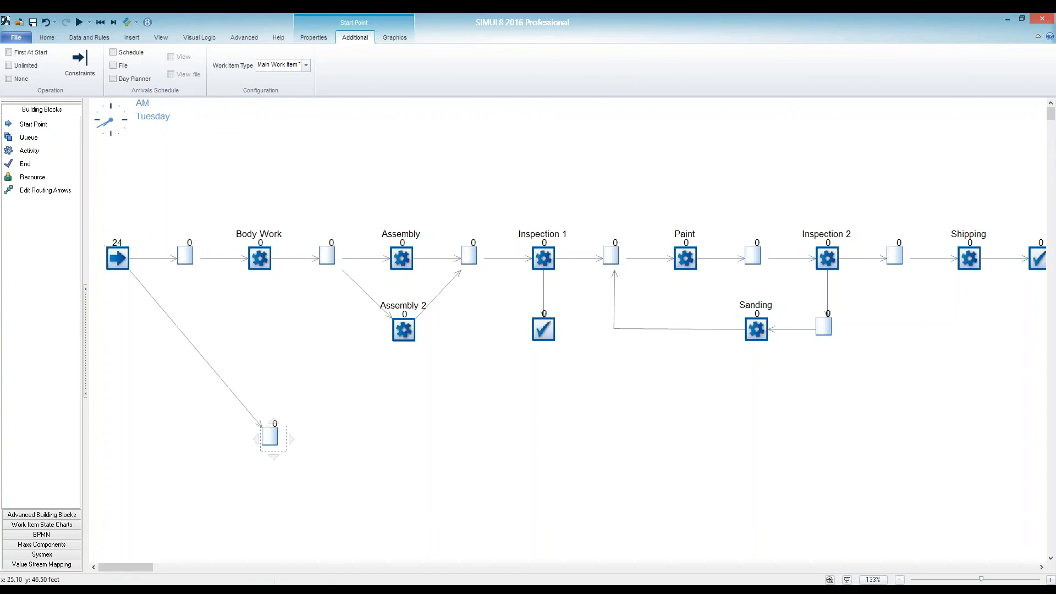
pyautogui.click(184, 336)
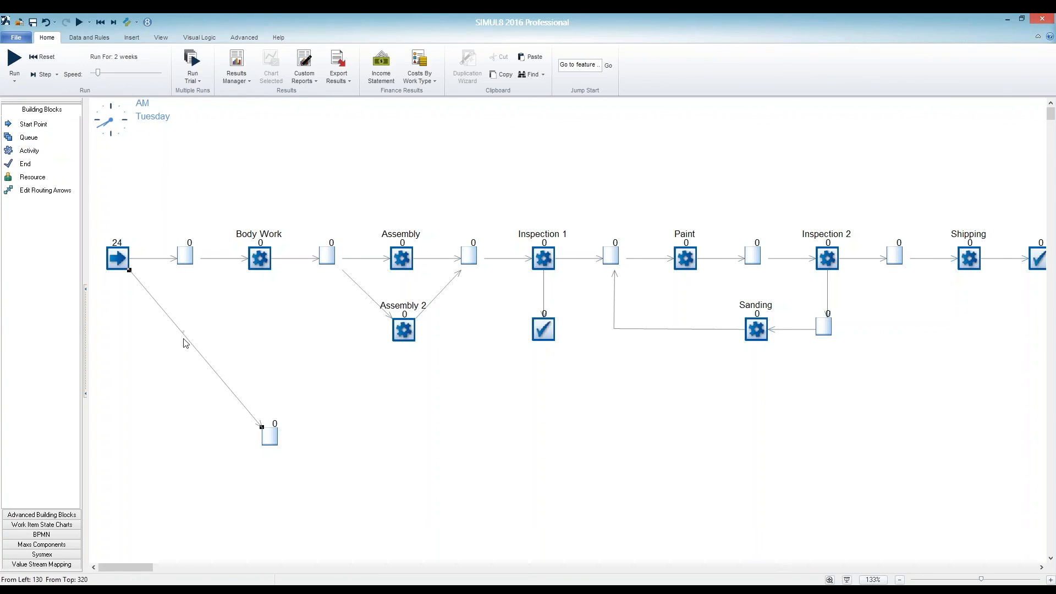
pyautogui.press('Delete')
pyautogui.click(270, 435)
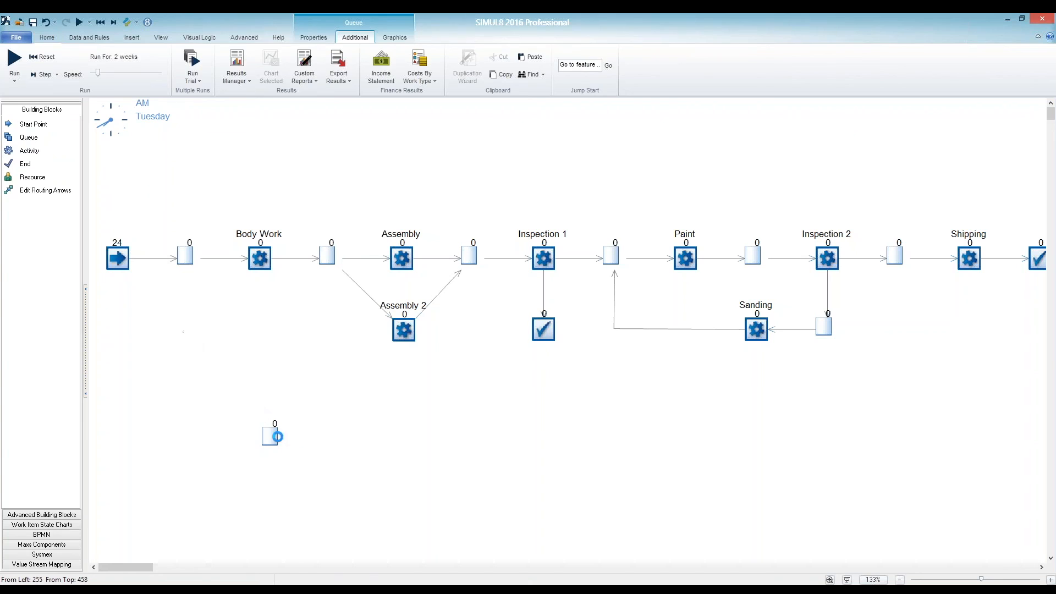
pyautogui.click(306, 433)
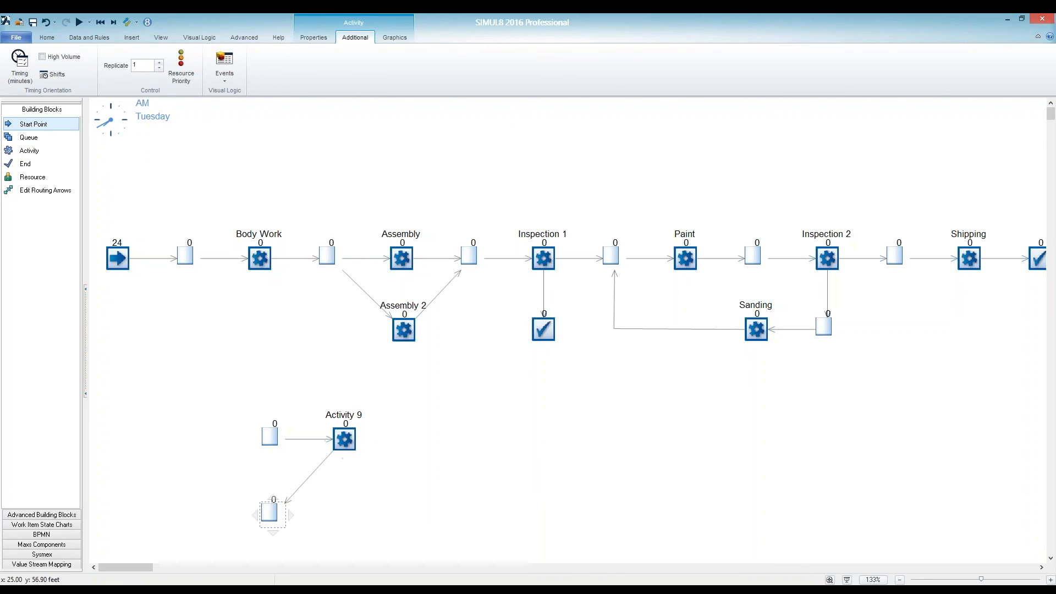
# - Place a second queue below the first without a route from Activity 9, and add an activity fed by it
pyautogui.click(269, 512)
pyautogui.click(317, 473)
pyautogui.press('Delete')
pyautogui.click(274, 510)
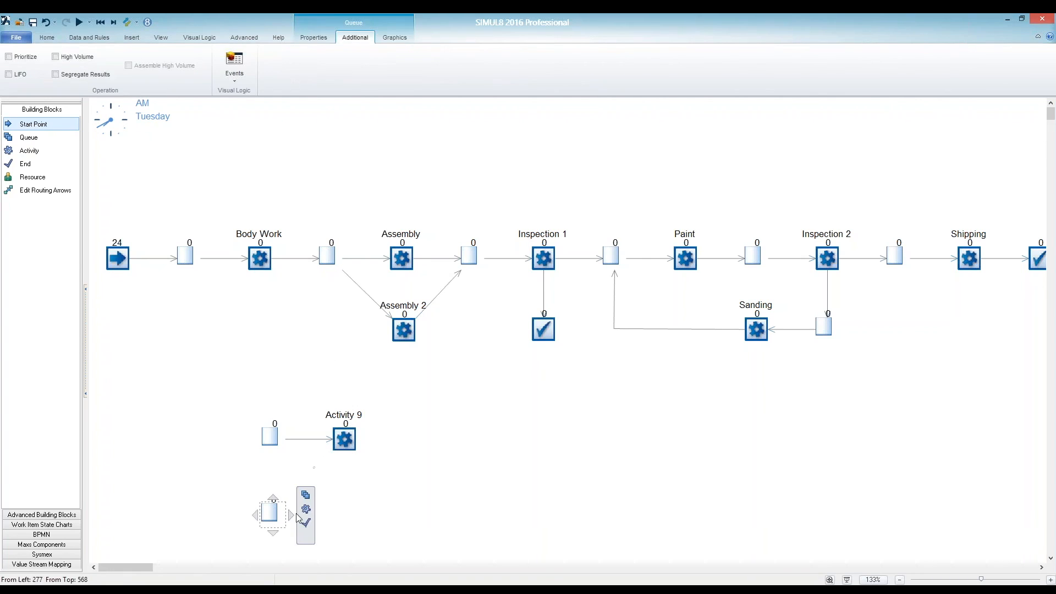
pyautogui.click(304, 509)
pyautogui.click(443, 446)
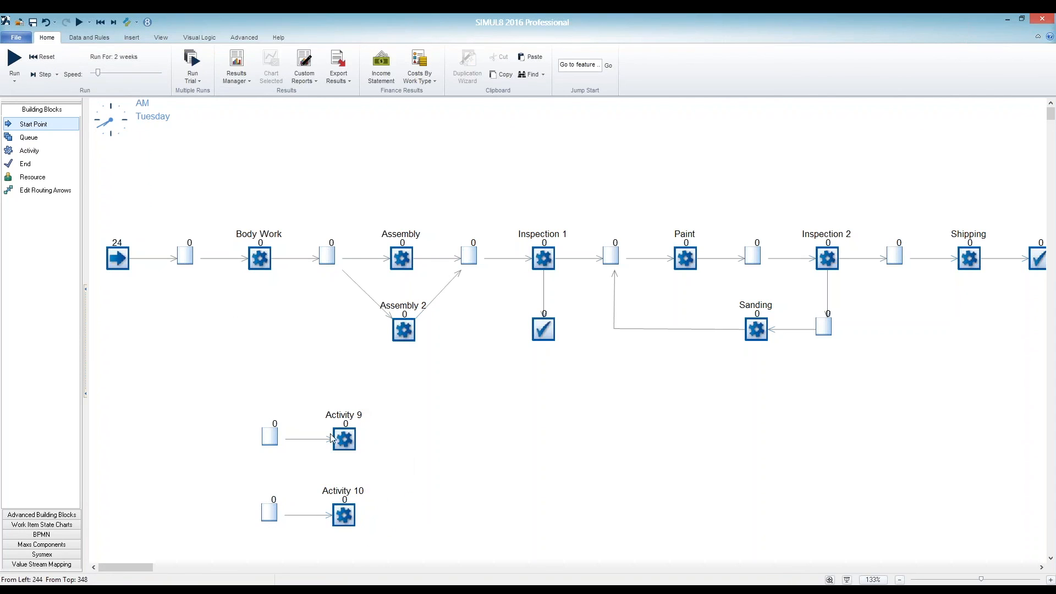
# - Rename Activity 9 as Machine 1 and Activity 10 as Machine 2
pyautogui.click(342, 443)
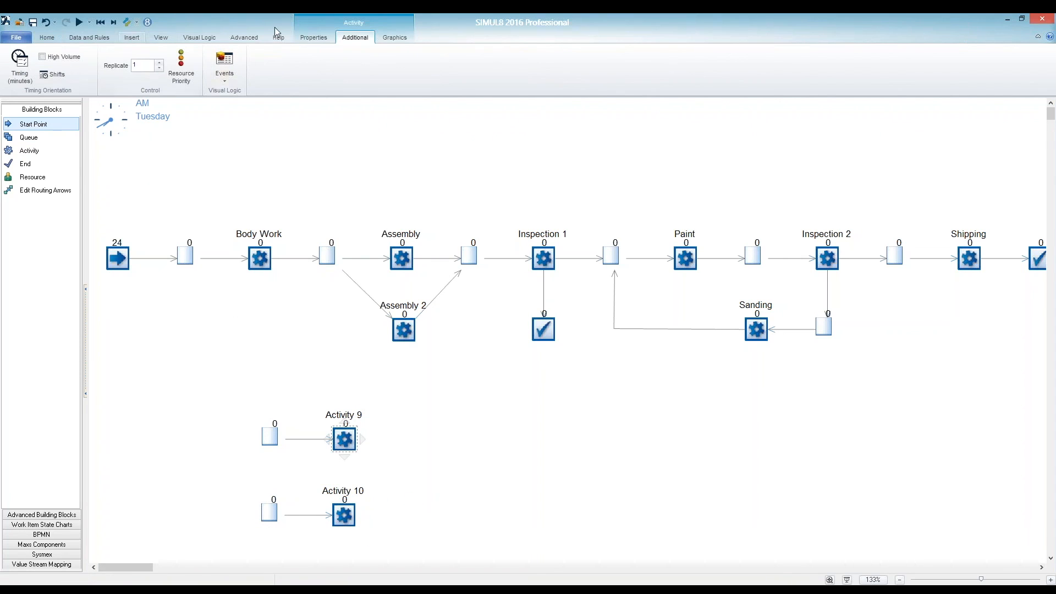
pyautogui.click(310, 39)
pyautogui.click(64, 61)
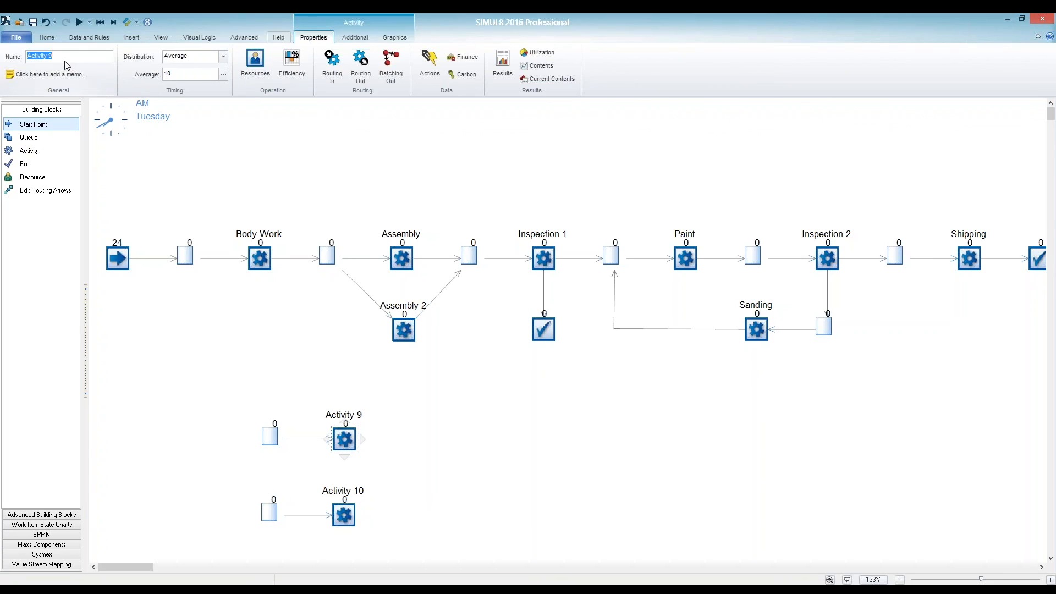
pyautogui.write('Machine 1')
pyautogui.click(344, 518)
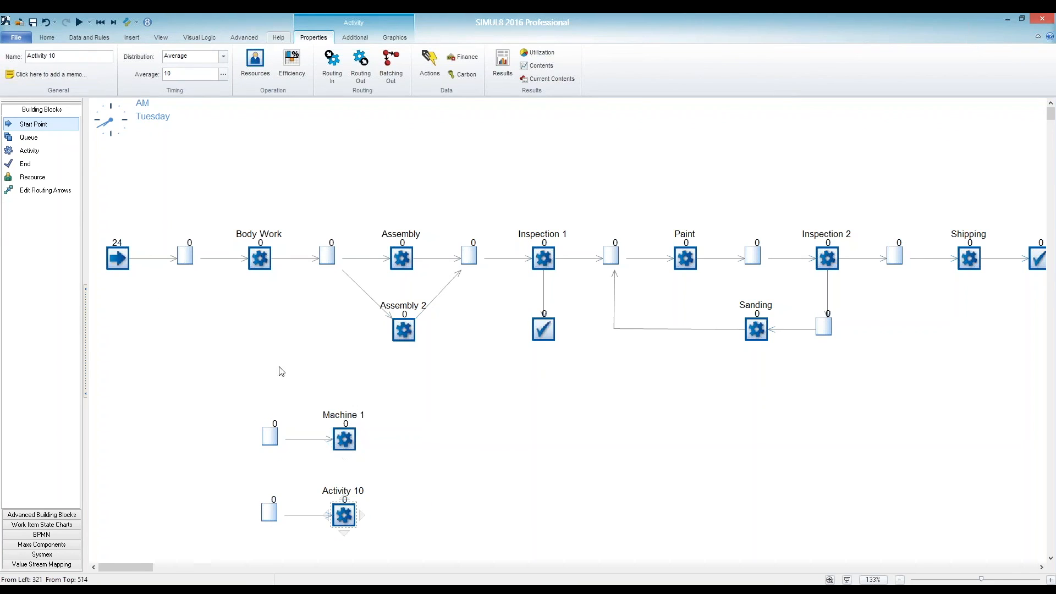
pyautogui.click(60, 60)
pyautogui.write('Machine')
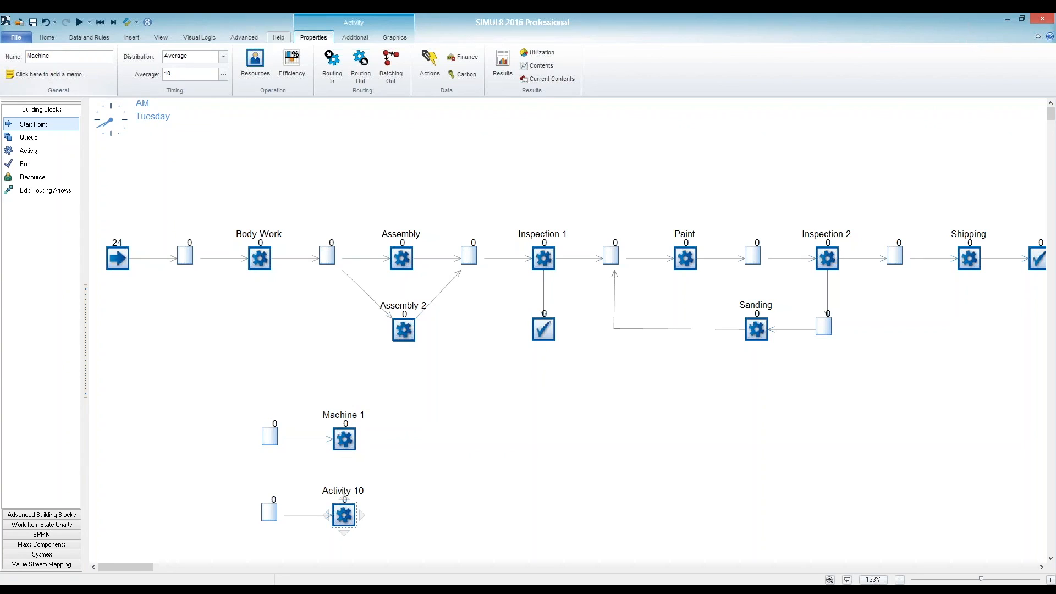
pyautogui.write(' 12')
pyautogui.click(517, 476)
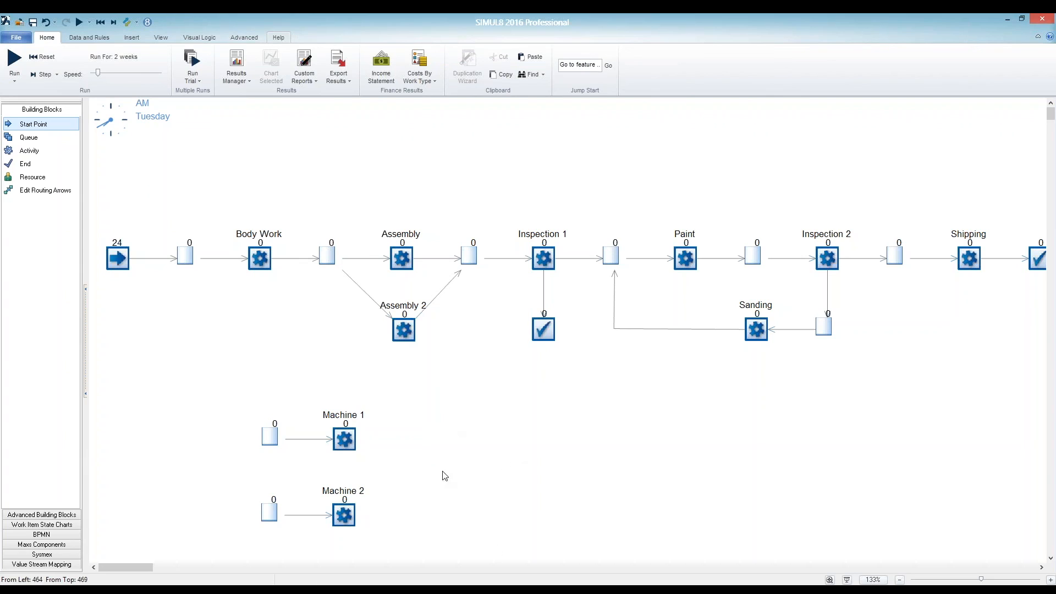
# - Set the routing out discipline of Machine 1 to Jobs Matrix
pyautogui.click(346, 441)
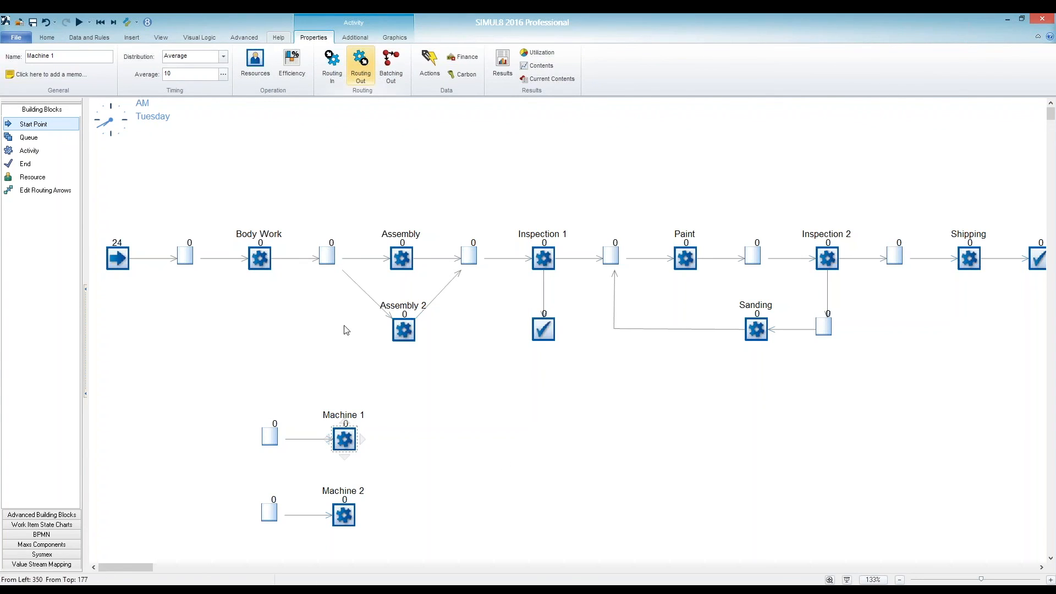
pyautogui.moveTo(340, 463)
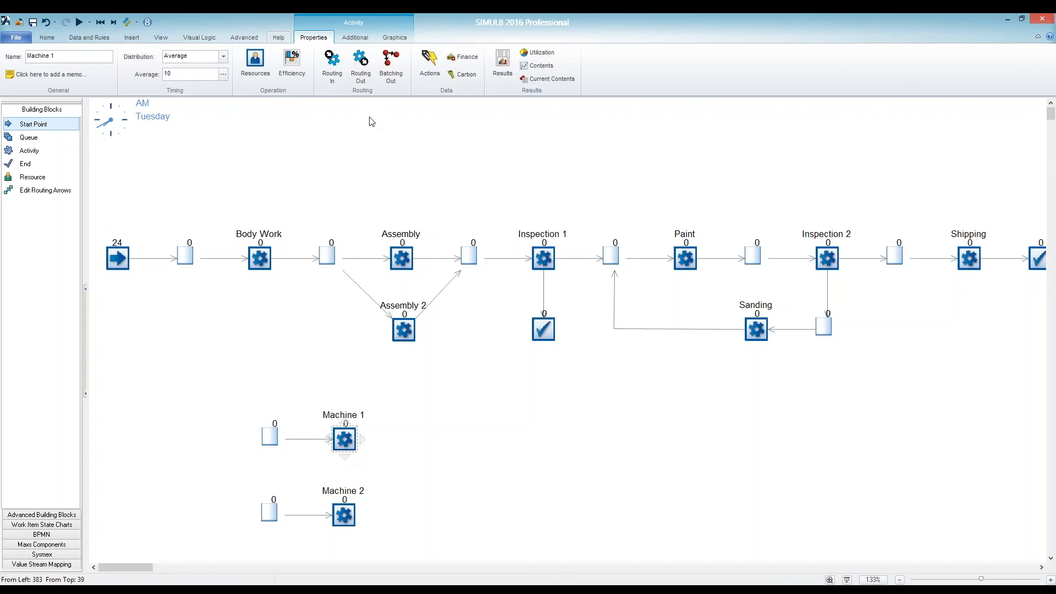
pyautogui.click(360, 64)
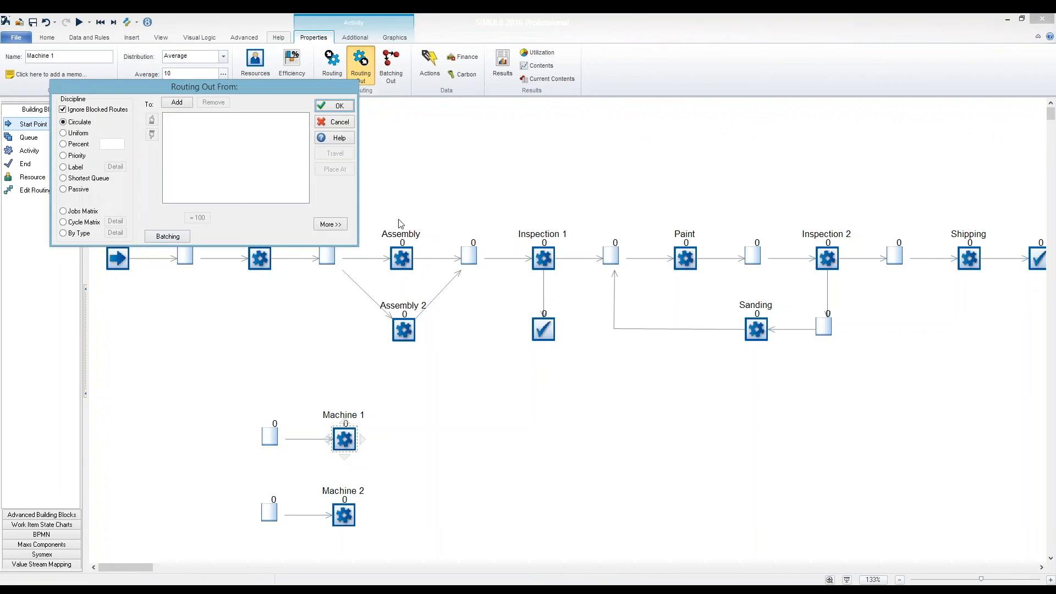
pyautogui.click(64, 213)
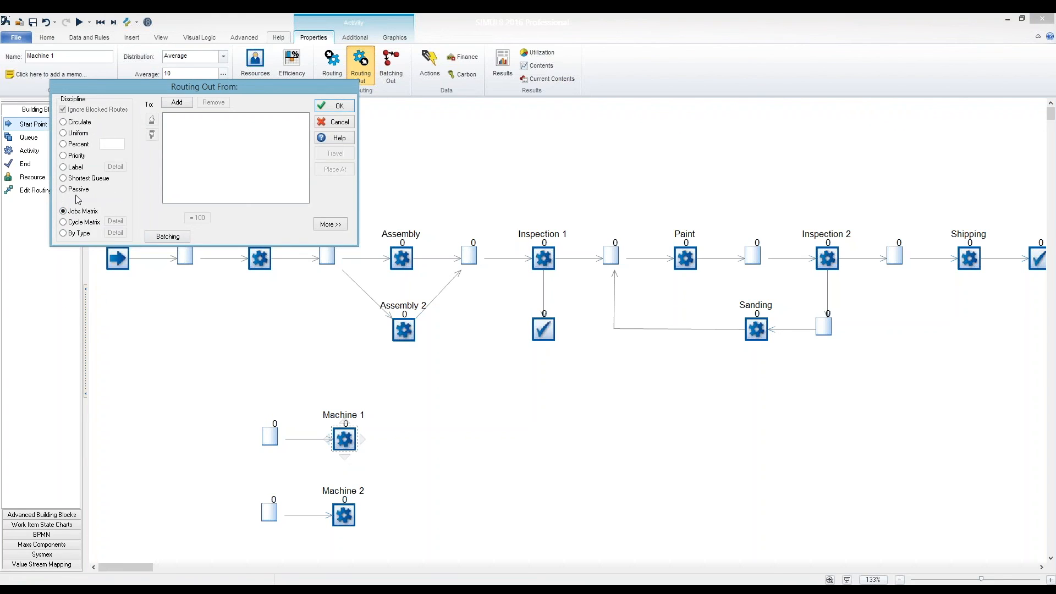
pyautogui.click(334, 105)
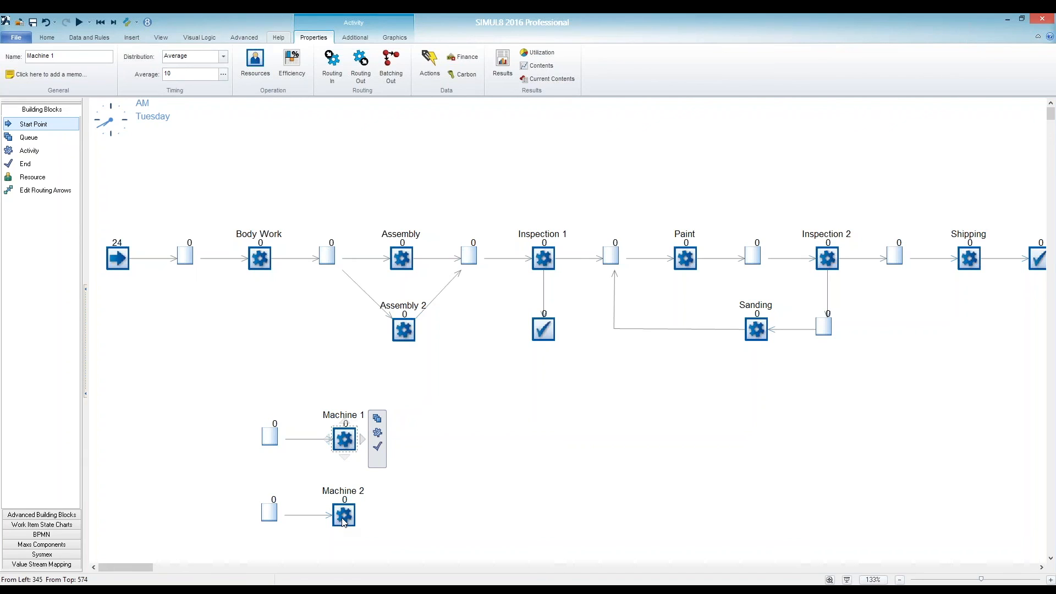
# - Delete Machine 1, Machine 2 and their two queues
pyautogui.moveTo(227, 391); pyautogui.dragTo(397, 547)
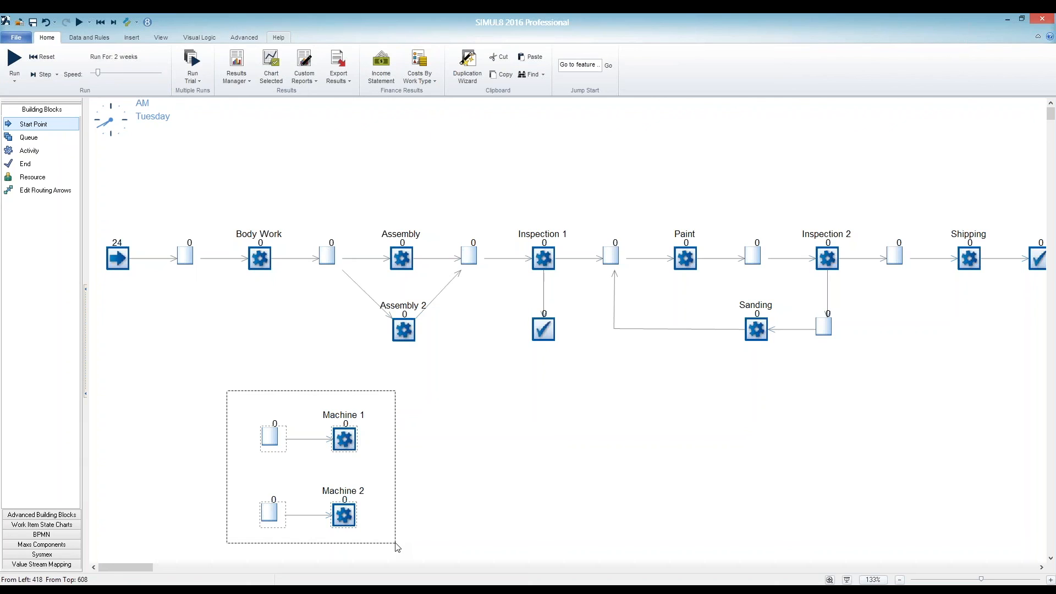
pyautogui.press('Delete')
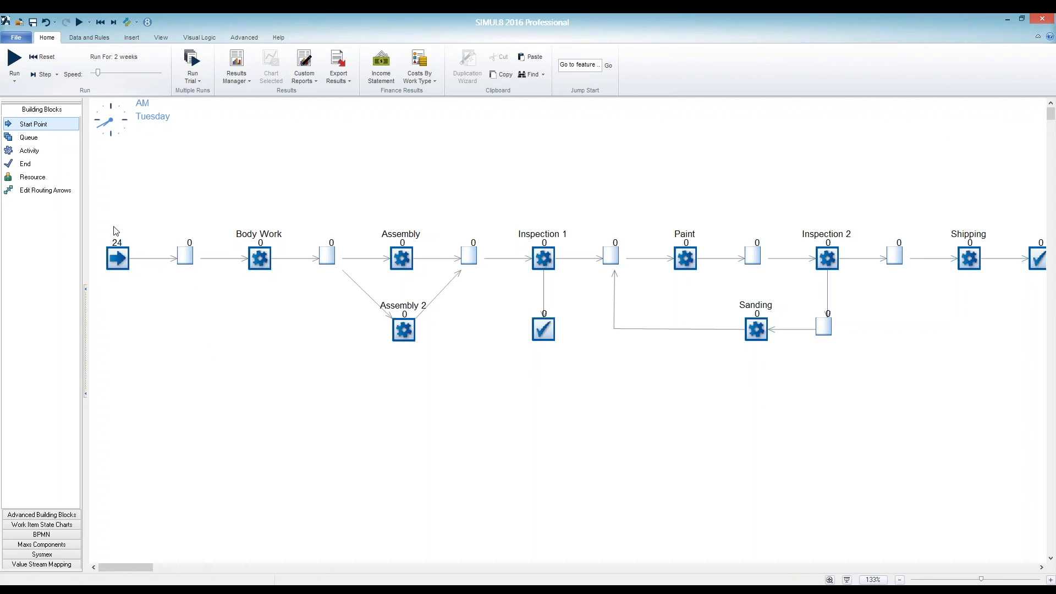
# - Delete the Assembly 2 activity and realign the Assembly activity with the main production line
pyautogui.click(413, 333)
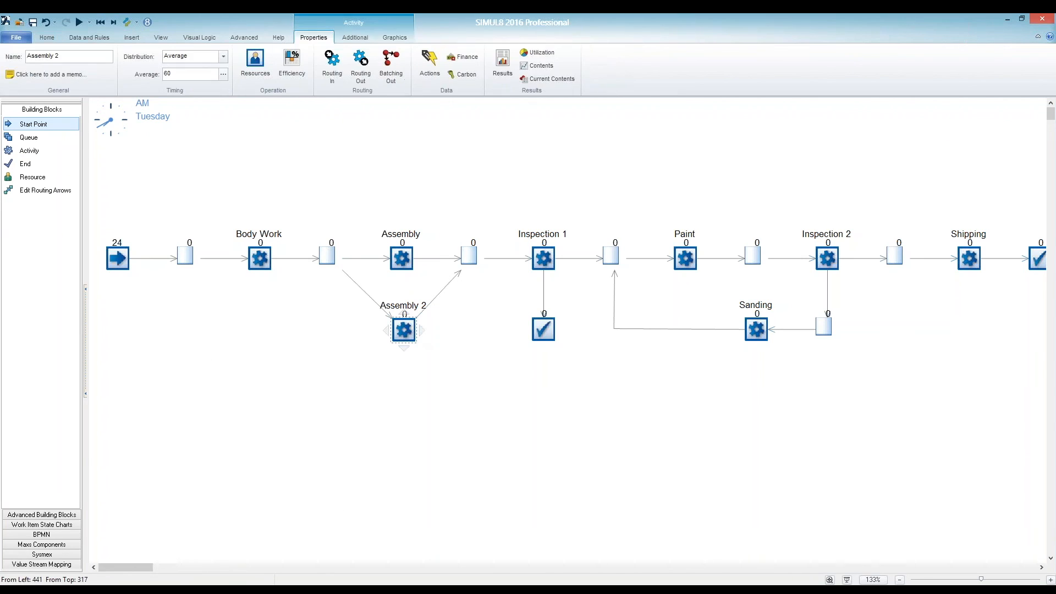
pyautogui.press('Delete')
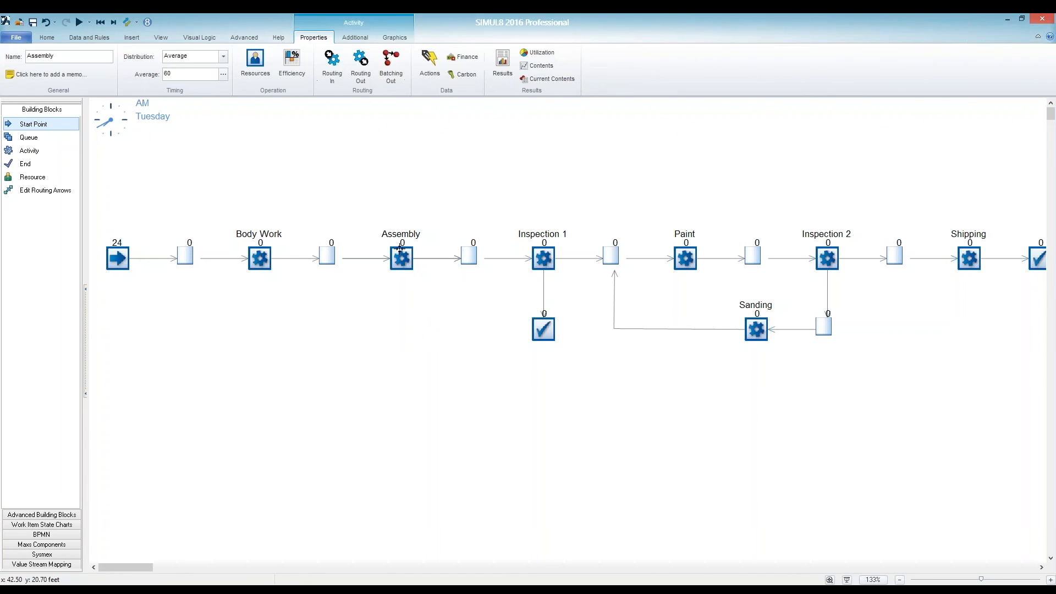
pyautogui.moveTo(402, 270); pyautogui.dragTo(405, 263)
pyautogui.click(379, 264)
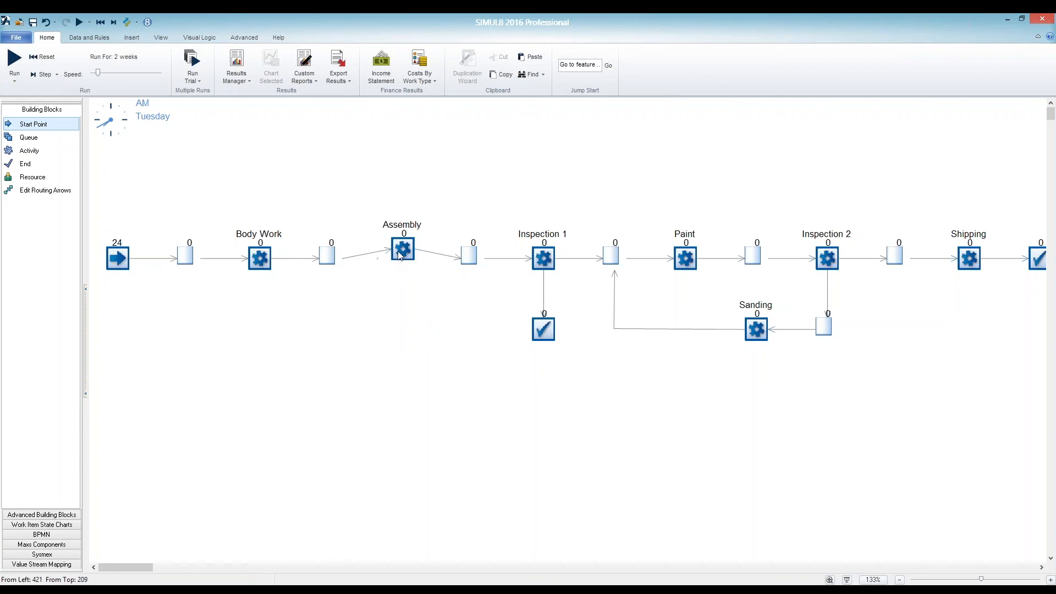
pyautogui.click(403, 250)
pyautogui.moveTo(403, 250); pyautogui.dragTo(403, 260)
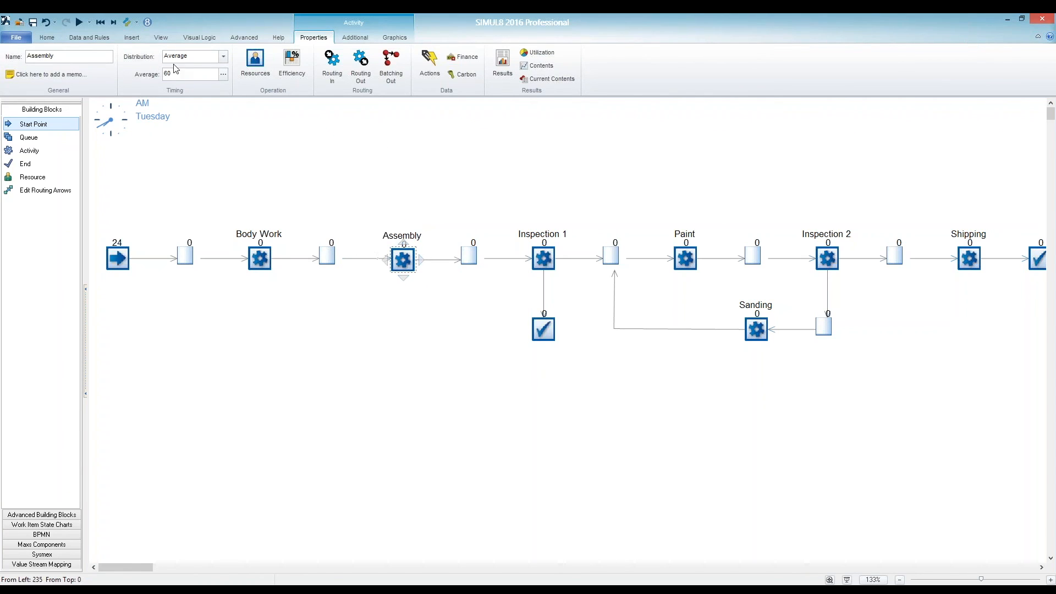
# - Reset the simulation and run it for the full two weeks at maximum speed
pyautogui.click(101, 21)
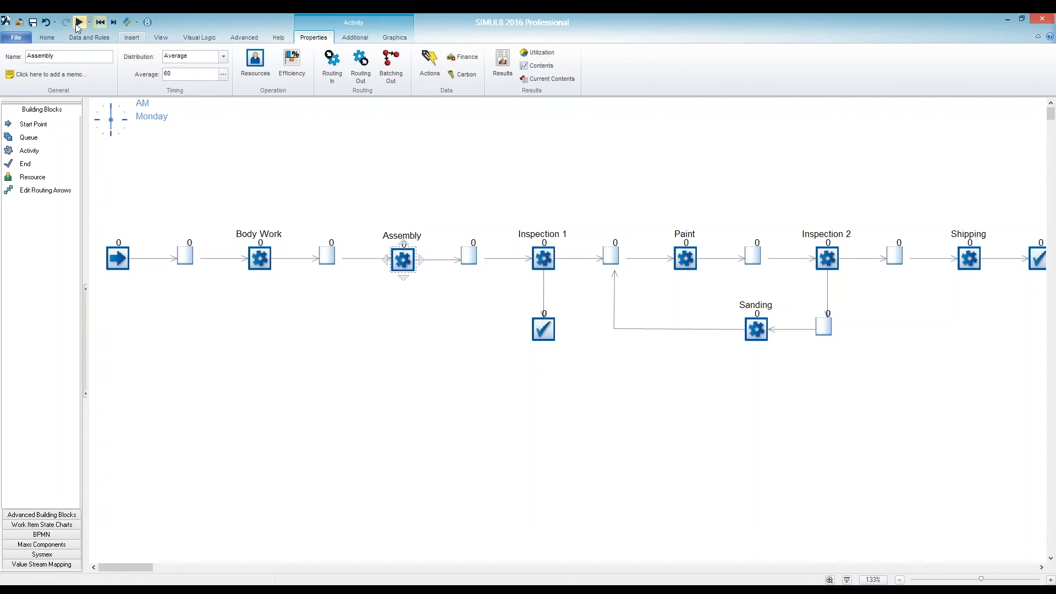
pyautogui.click(79, 22)
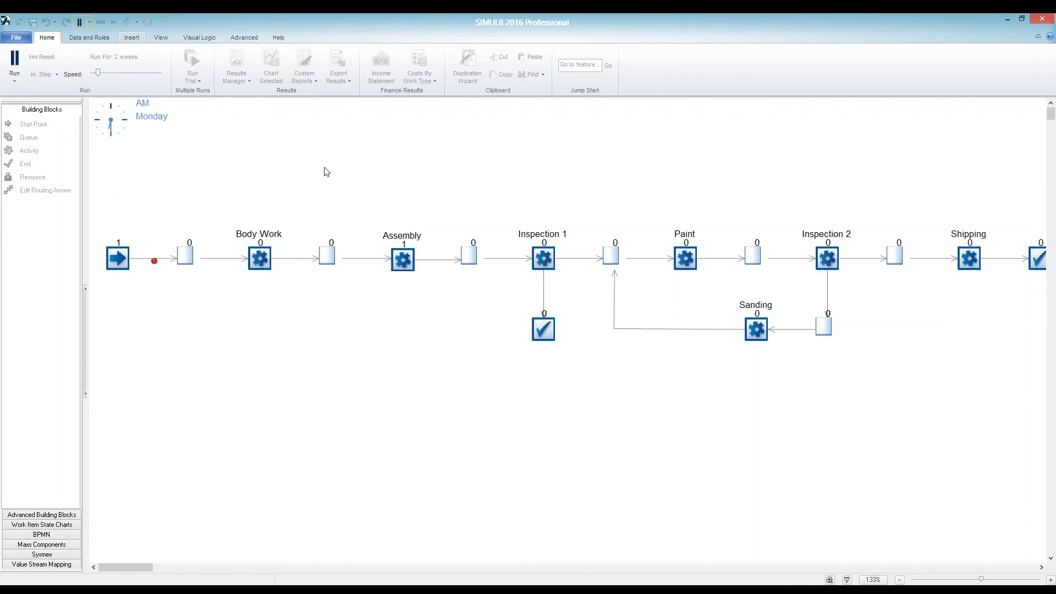
pyautogui.moveTo(101, 78); pyautogui.dragTo(183, 80)
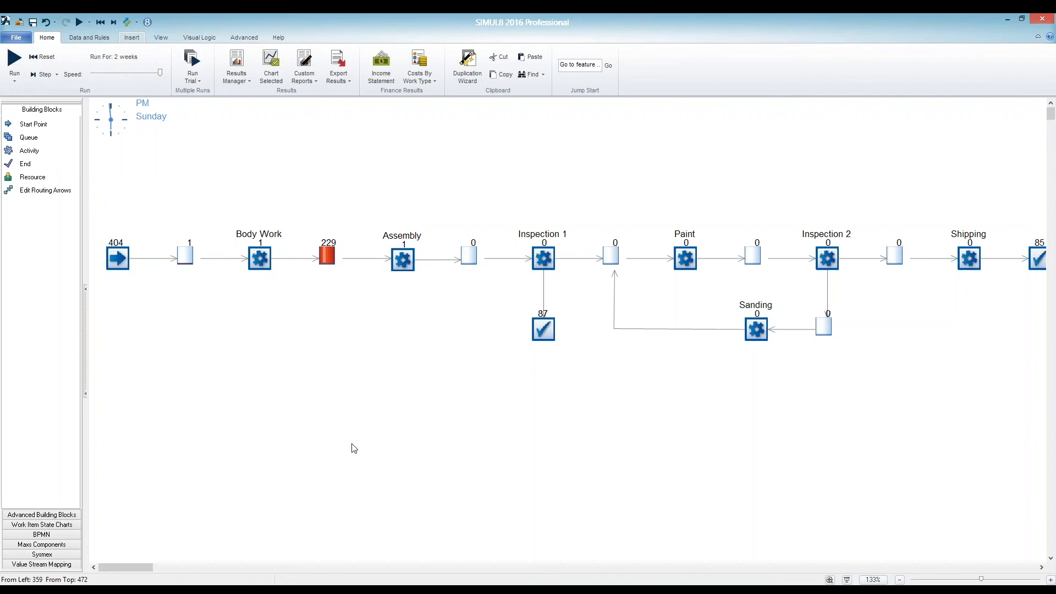
# - Review the KPI history for the run with a single Assembly activity, and close the results
pyautogui.click(241, 62)
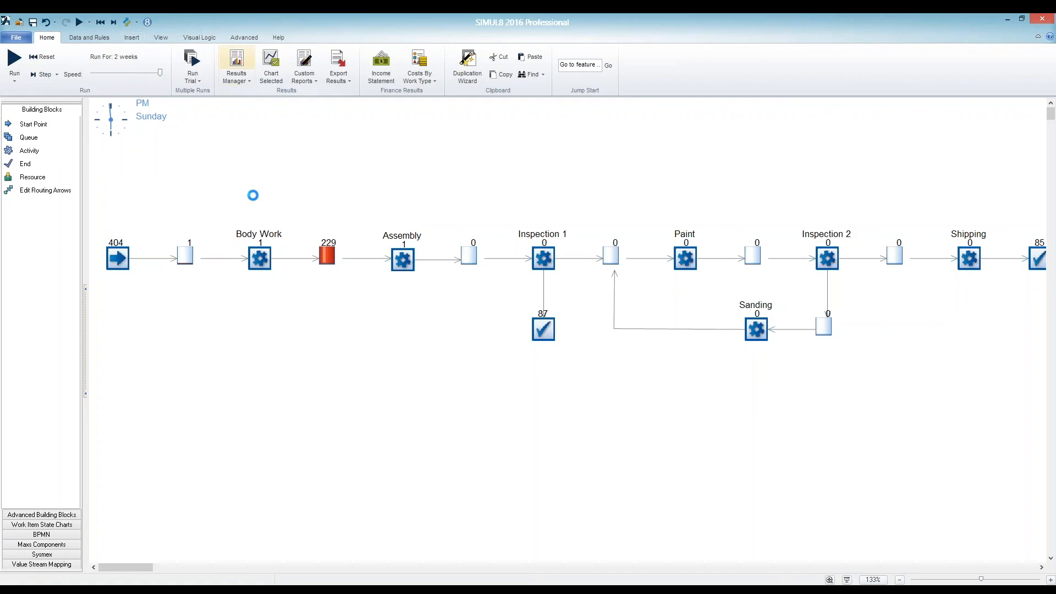
pyautogui.click(344, 173)
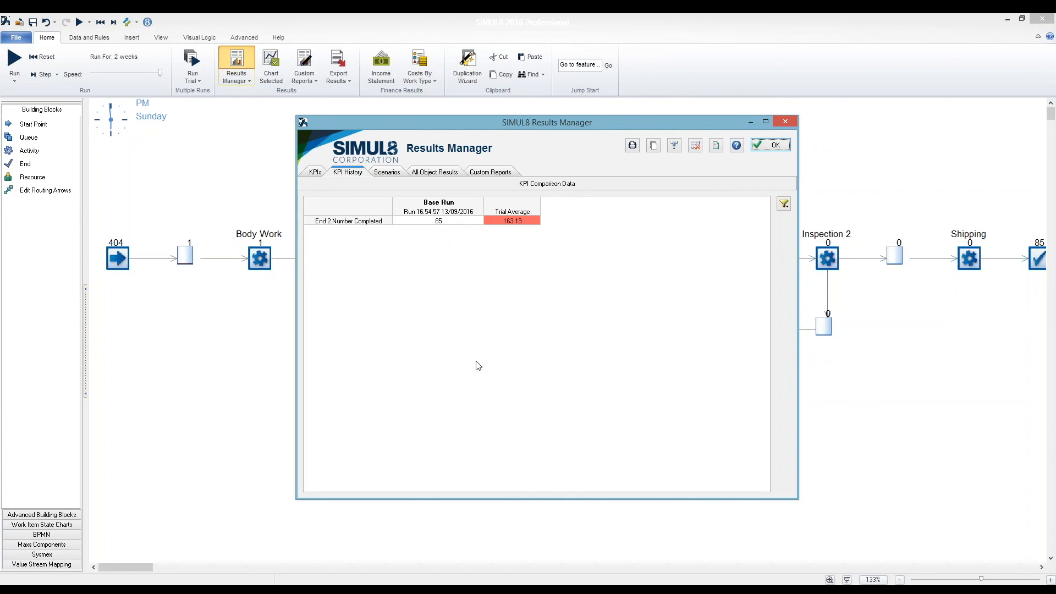
pyautogui.click(769, 145)
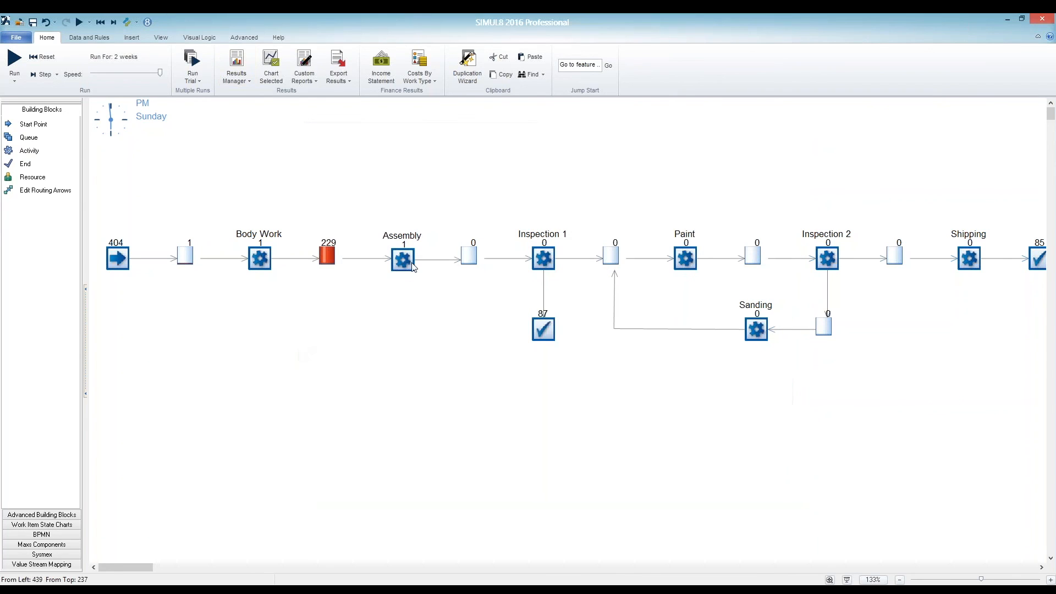
# - Duplicate the Assembly activity with its routes directly below the original, and reset and rerun the simulation
pyautogui.click(404, 260)
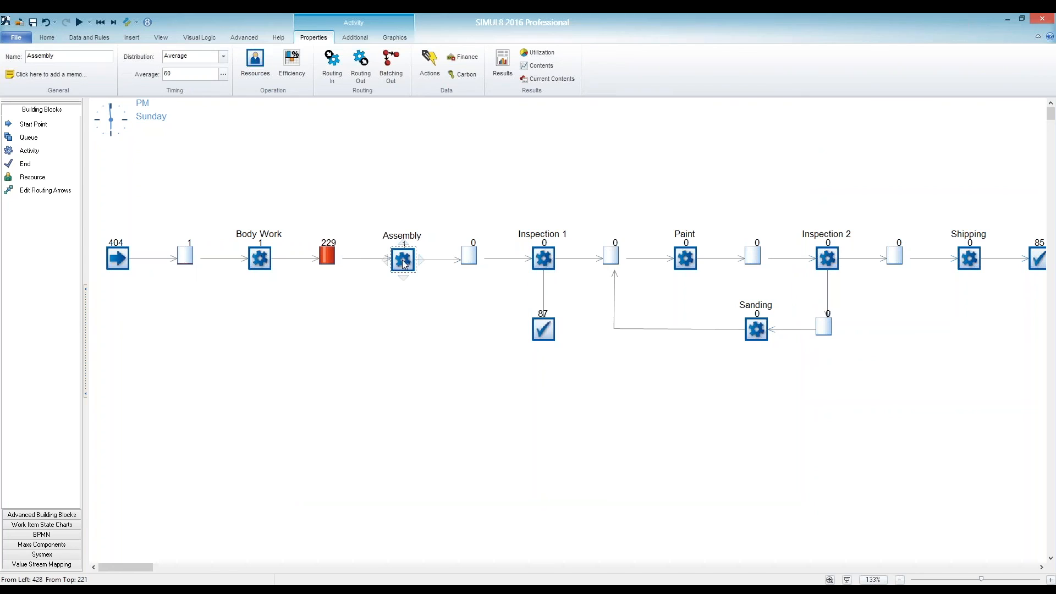
pyautogui.moveTo(408, 334); pyautogui.dragTo(408, 334)
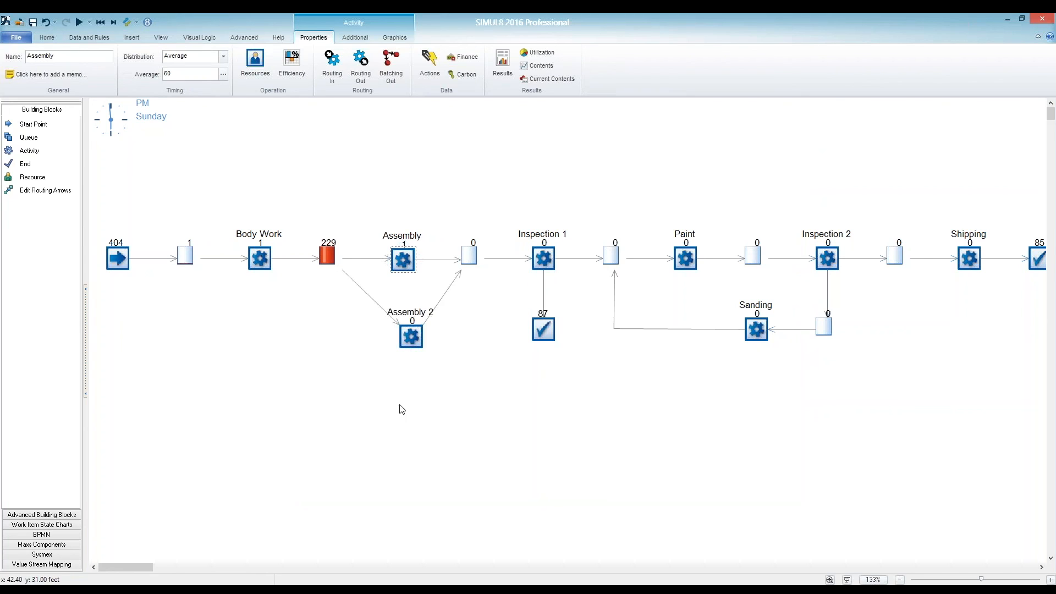
pyautogui.click(100, 22)
pyautogui.click(78, 22)
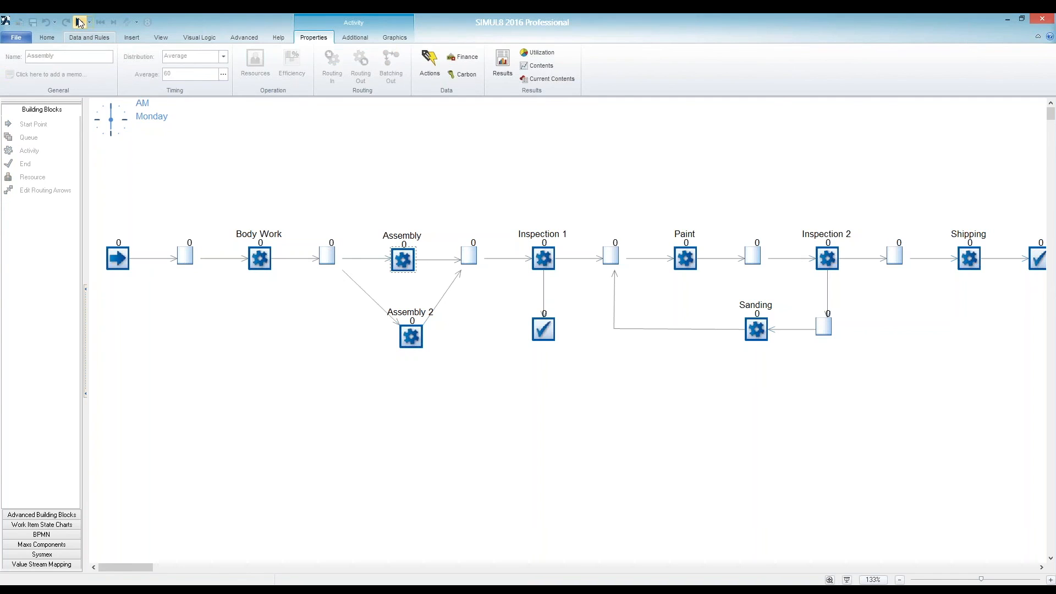
# - Compare the runs in the KPI history, and examine the all-object results for queues, activities and ends in an enlarged results window
pyautogui.click(234, 61)
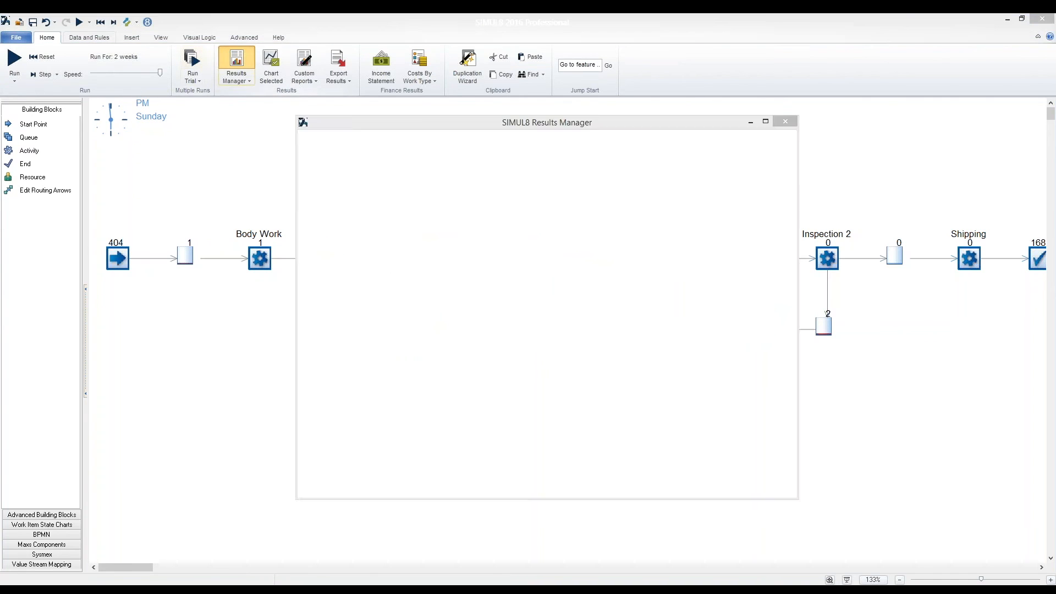
pyautogui.click(342, 173)
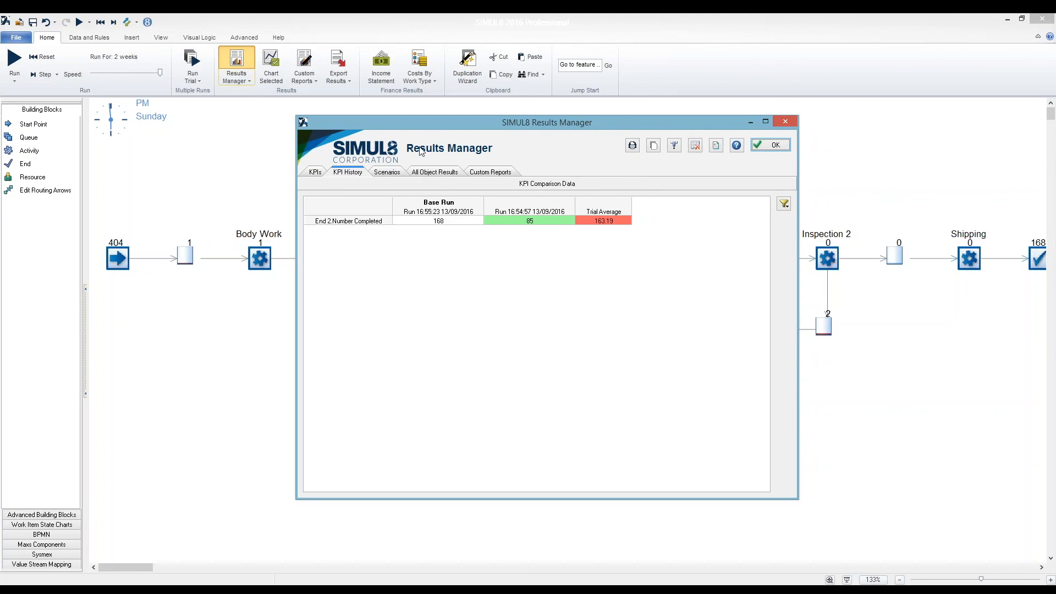
pyautogui.click(435, 172)
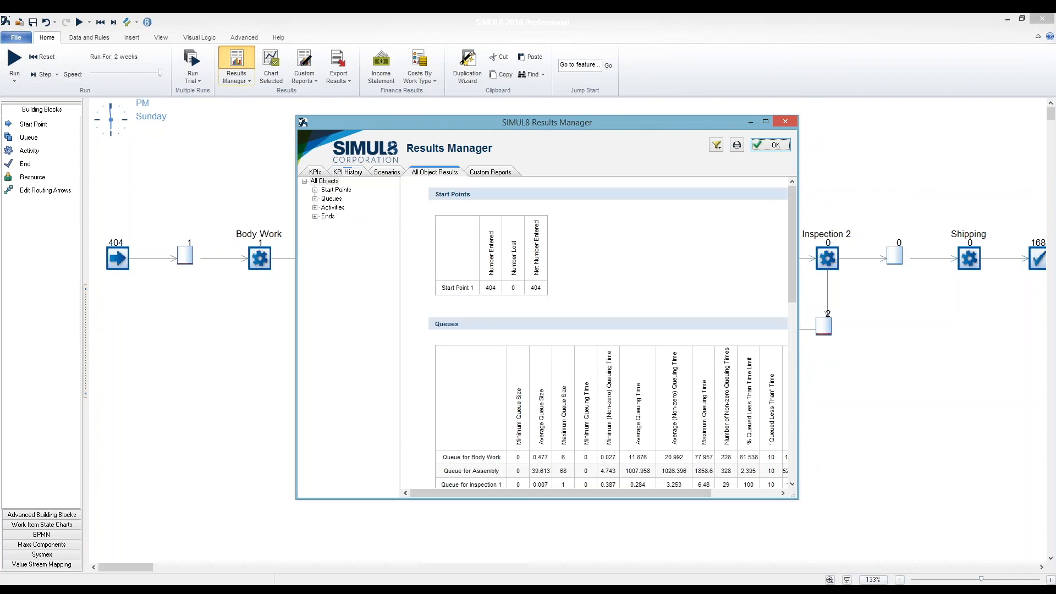
pyautogui.moveTo(614, 123)
pyautogui.mouseDown()
pyautogui.moveTo(568, 107)
pyautogui.moveTo(473, 109)
pyautogui.mouseUp()
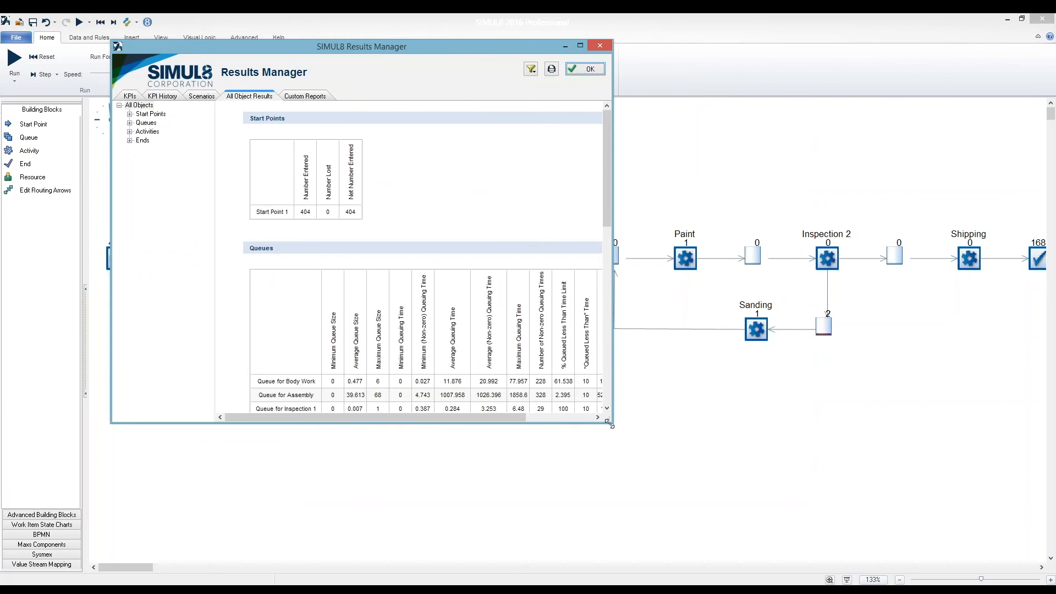
pyautogui.moveTo(611, 418); pyautogui.dragTo(913, 554)
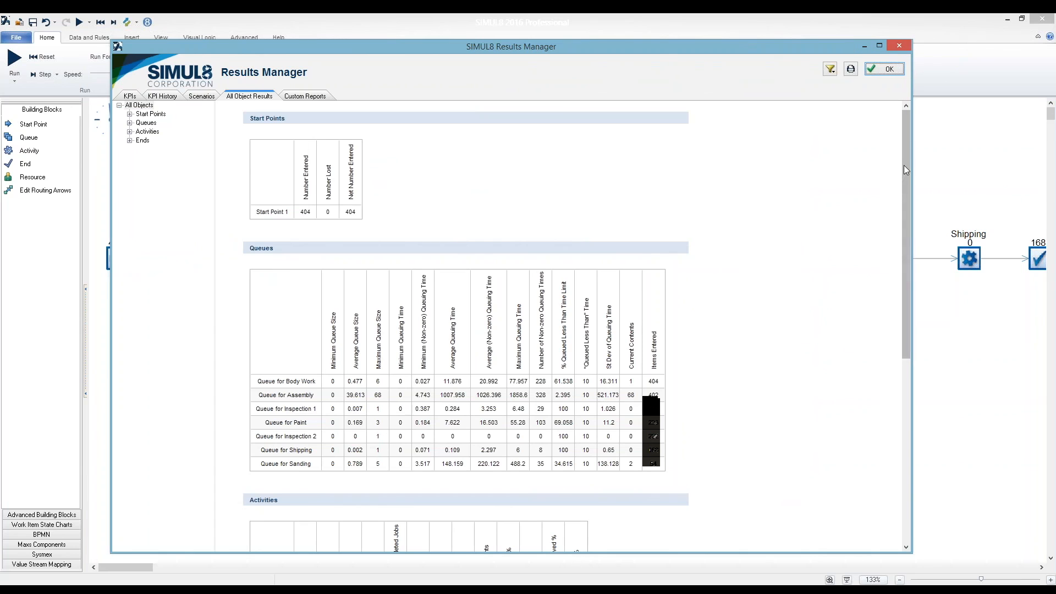
pyautogui.moveTo(902, 174); pyautogui.dragTo(789, 325)
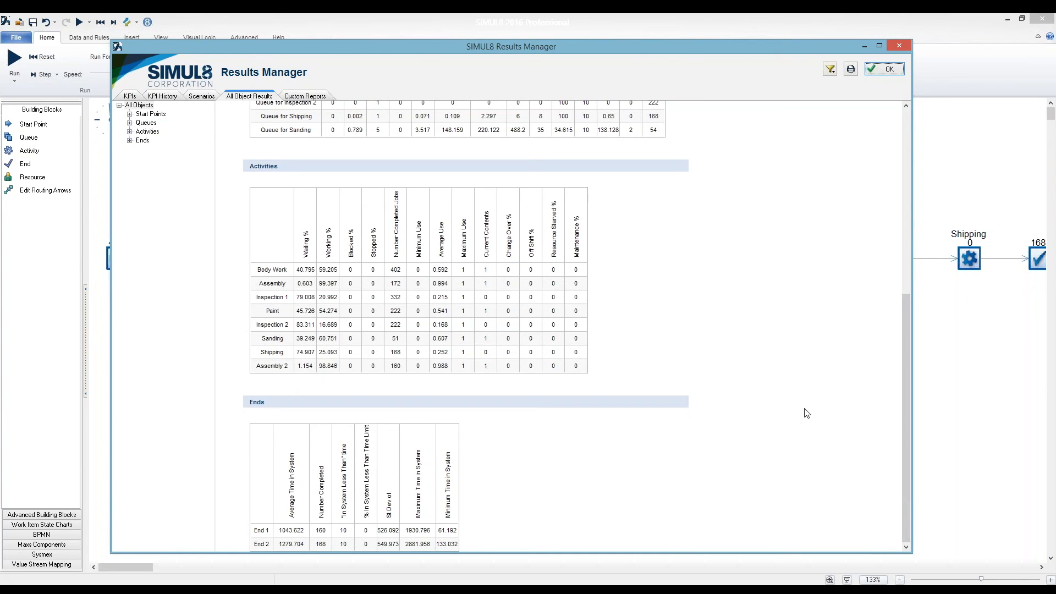
pyautogui.moveTo(906, 441); pyautogui.dragTo(890, 243)
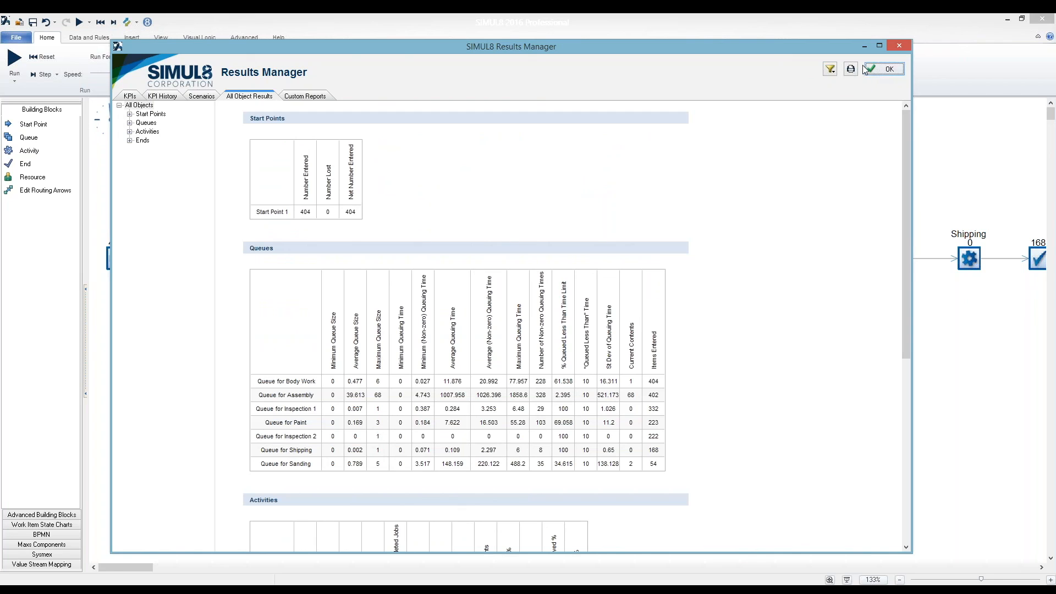
pyautogui.click(881, 74)
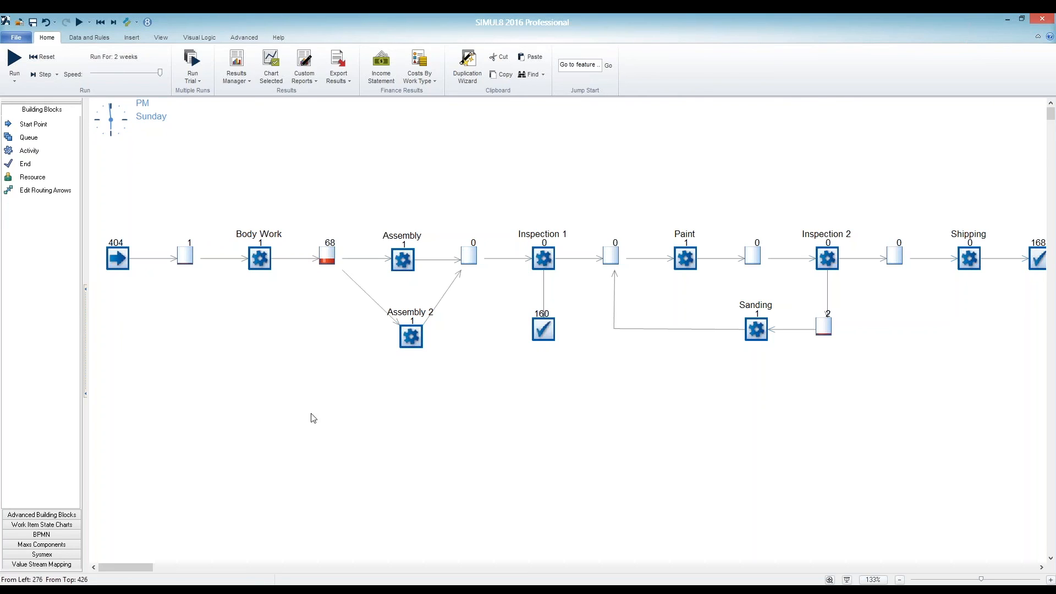
# - Examine the action and image options for a new button, and discard it without adding it to the model
pyautogui.click(132, 39)
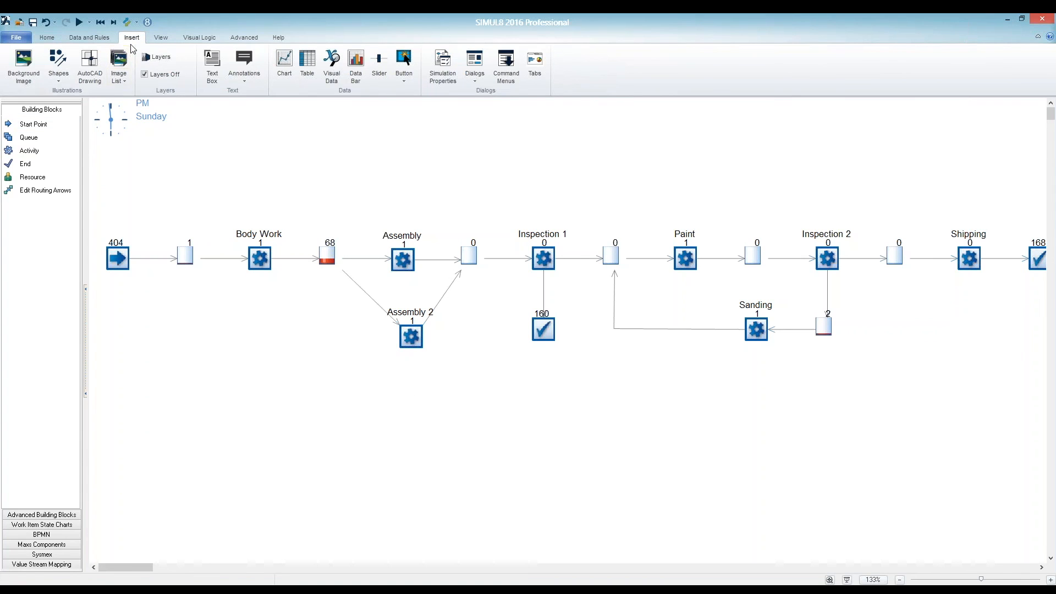
pyautogui.click(408, 63)
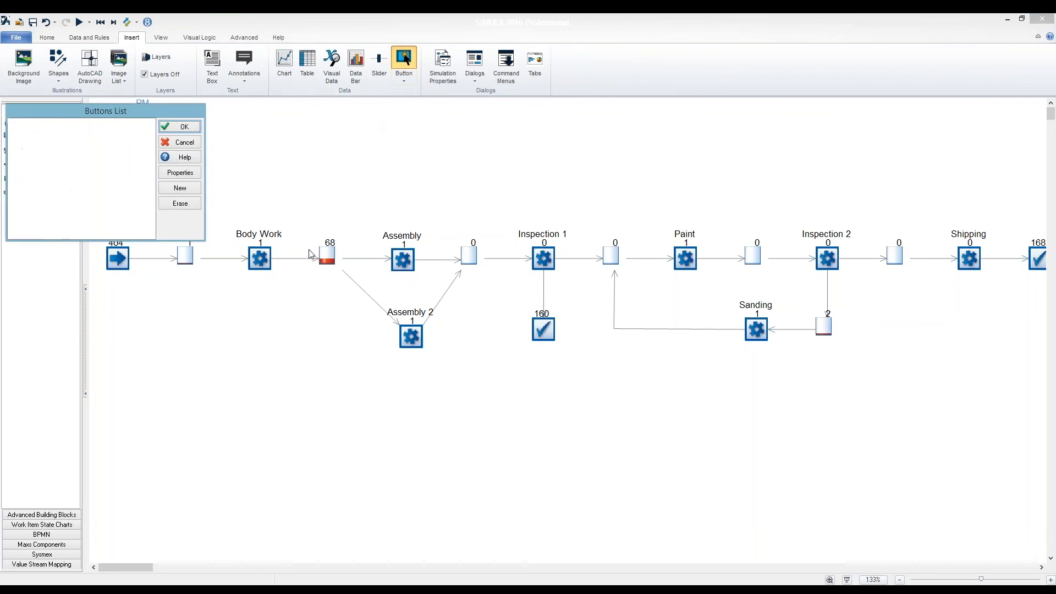
pyautogui.click(303, 236)
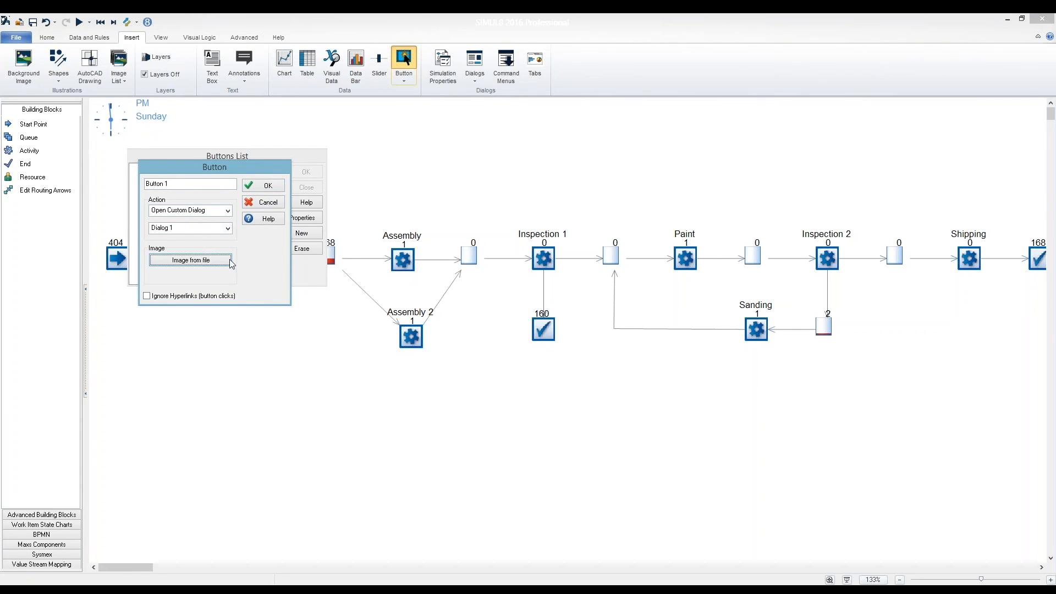
pyautogui.click(263, 206)
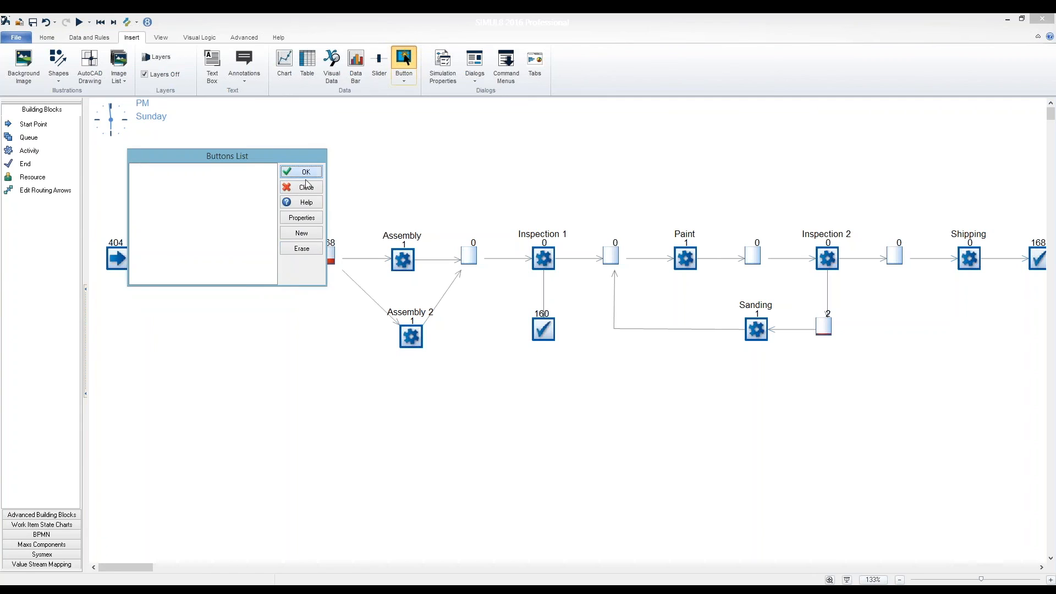
pyautogui.click(307, 186)
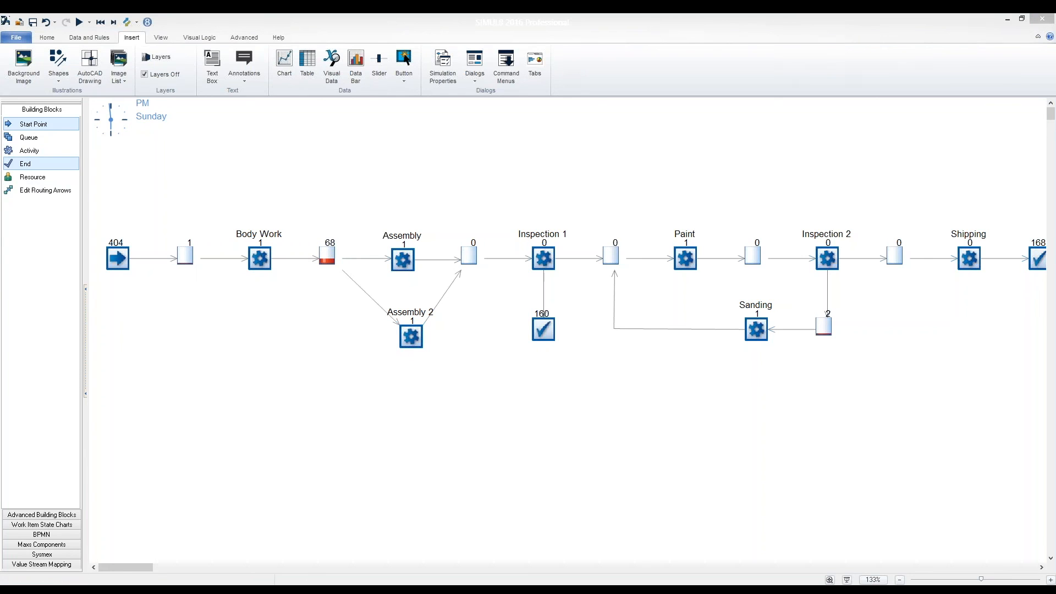
# - Switch to the PowerPoint slide deck and show the closing slide about the next webinar
pyautogui.hotkey('alt', 'Tab')
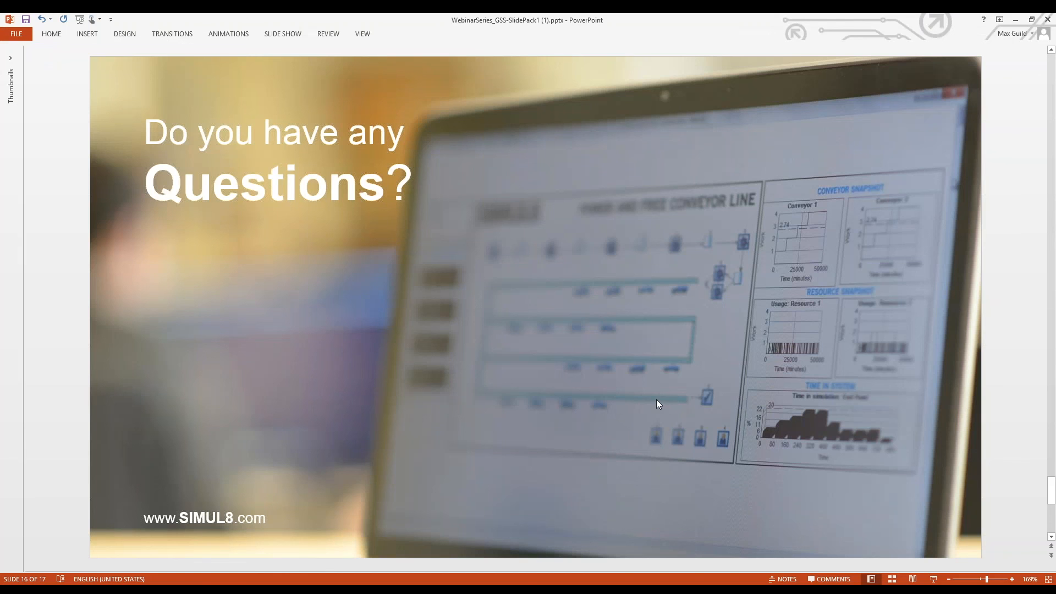
pyautogui.scroll(-1, 658, 404)
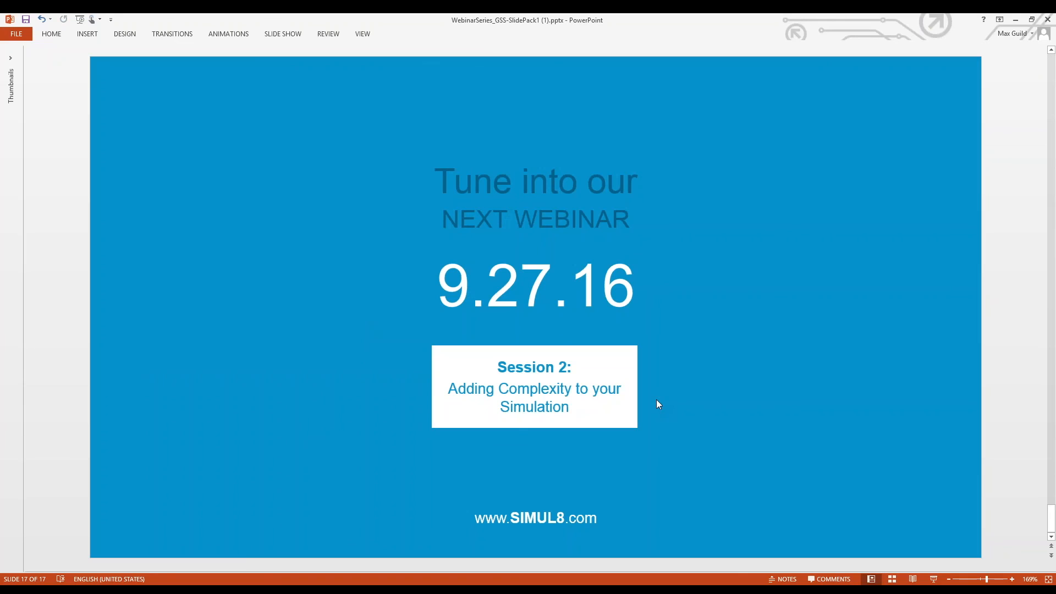